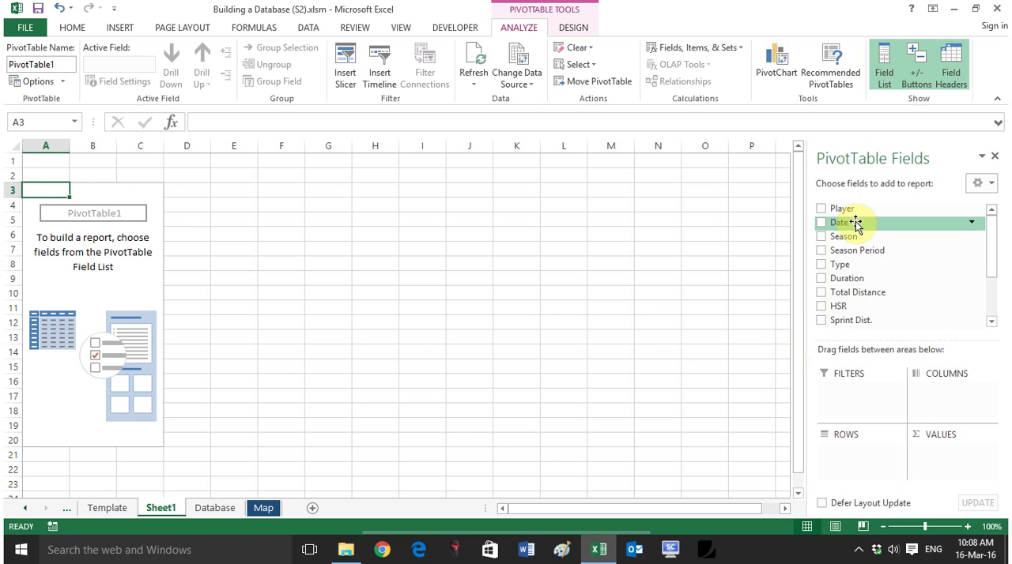
# Step: Set up the pivot table with Date as the row field and Player as the report filter
pyautogui.moveTo(855, 223); pyautogui.dragTo(870, 462)
pyautogui.moveTo(838, 209); pyautogui.dragTo(856, 395)
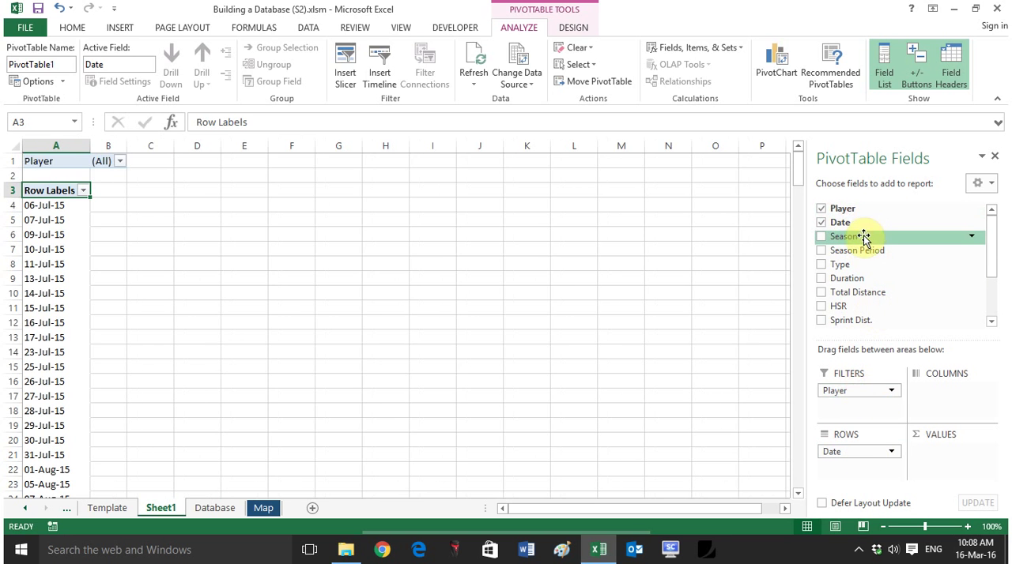
# Step: Add Duration, Total Distance, HSR, Sprint Dist., Sprint No., Accel+Decel, Red Zone and Fatigue Score as summed pivot table values
pyautogui.moveTo(882, 280); pyautogui.dragTo(943, 455)
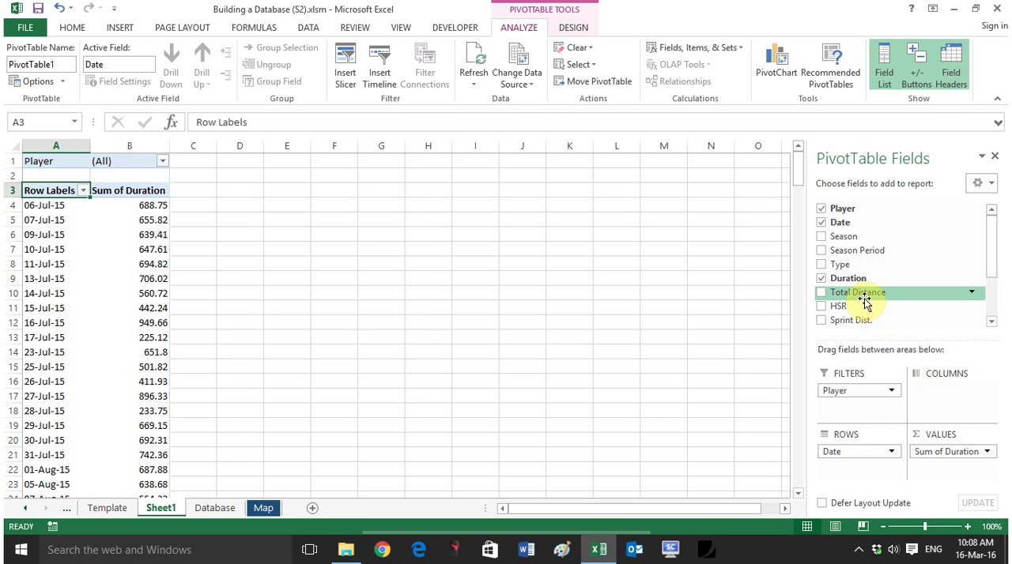
pyautogui.moveTo(868, 299); pyautogui.dragTo(937, 466)
pyautogui.moveTo(840, 309); pyautogui.dragTo(942, 474)
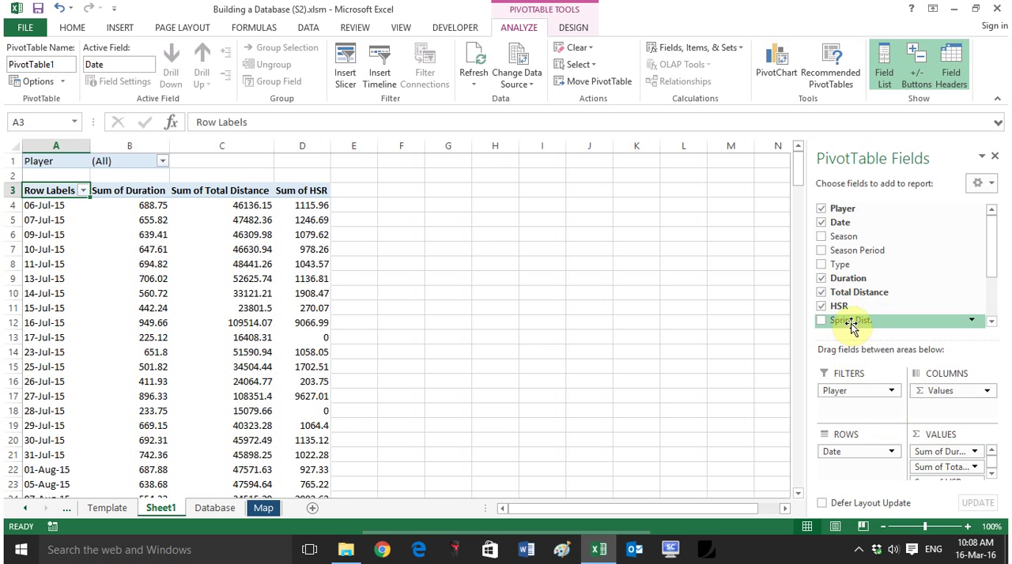
pyautogui.click(991, 475)
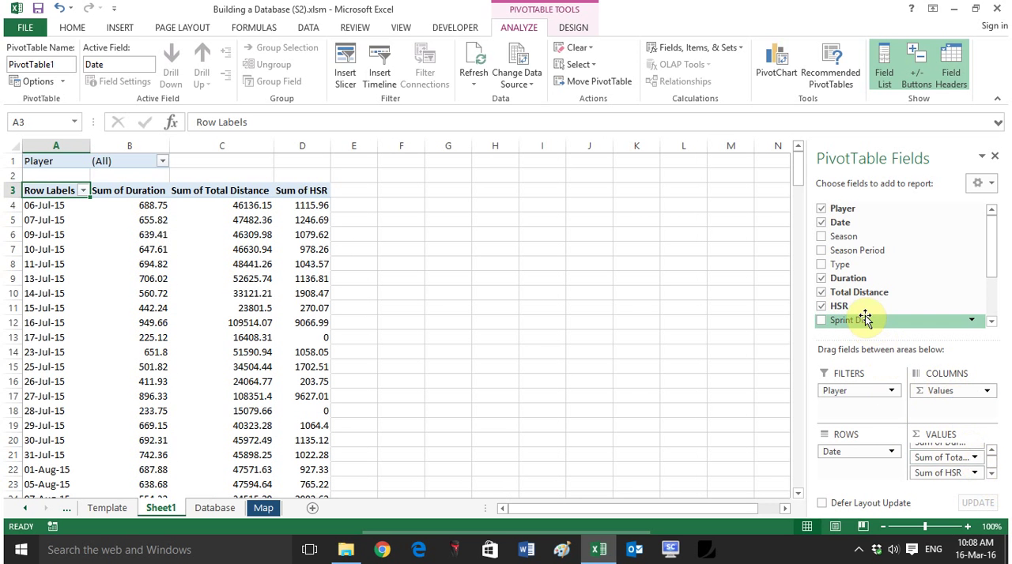
pyautogui.moveTo(865, 318); pyautogui.dragTo(937, 481)
pyautogui.scroll(-1, 994, 461)
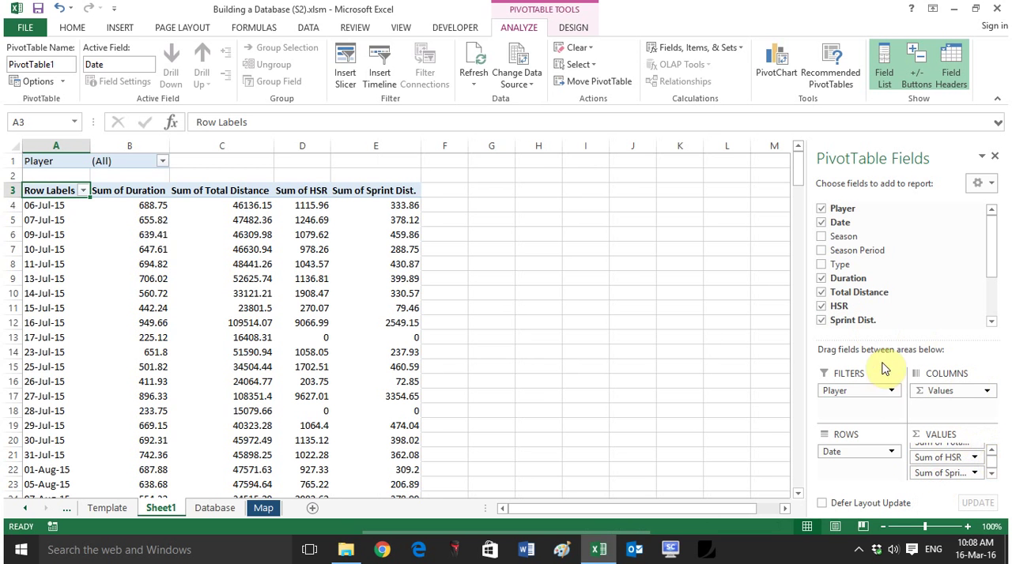
pyautogui.scroll(-2, 992, 308)
pyautogui.moveTo(888, 257); pyautogui.dragTo(941, 481)
pyautogui.moveTo(856, 273); pyautogui.dragTo(945, 474)
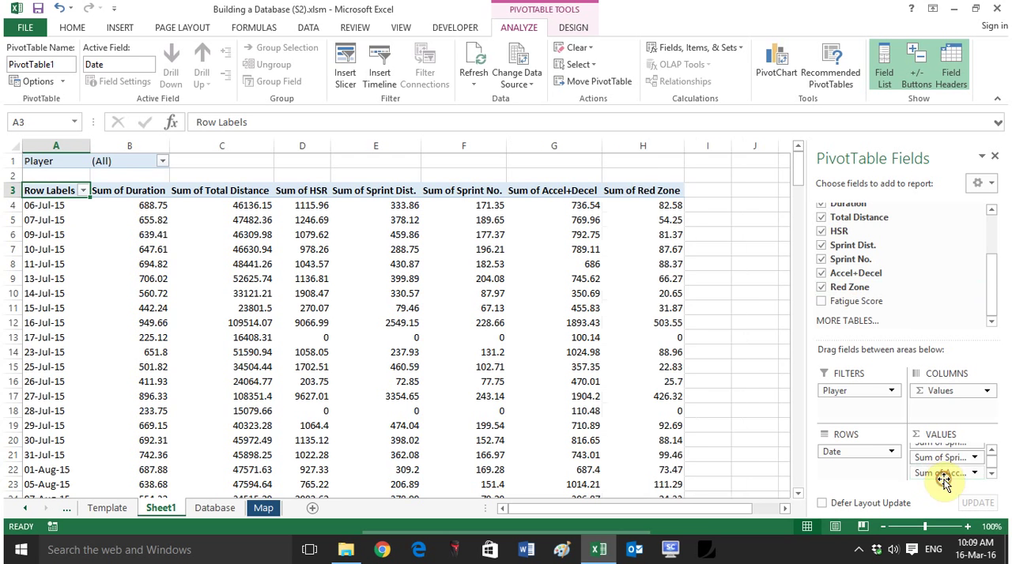
pyautogui.moveTo(855, 301); pyautogui.dragTo(948, 478)
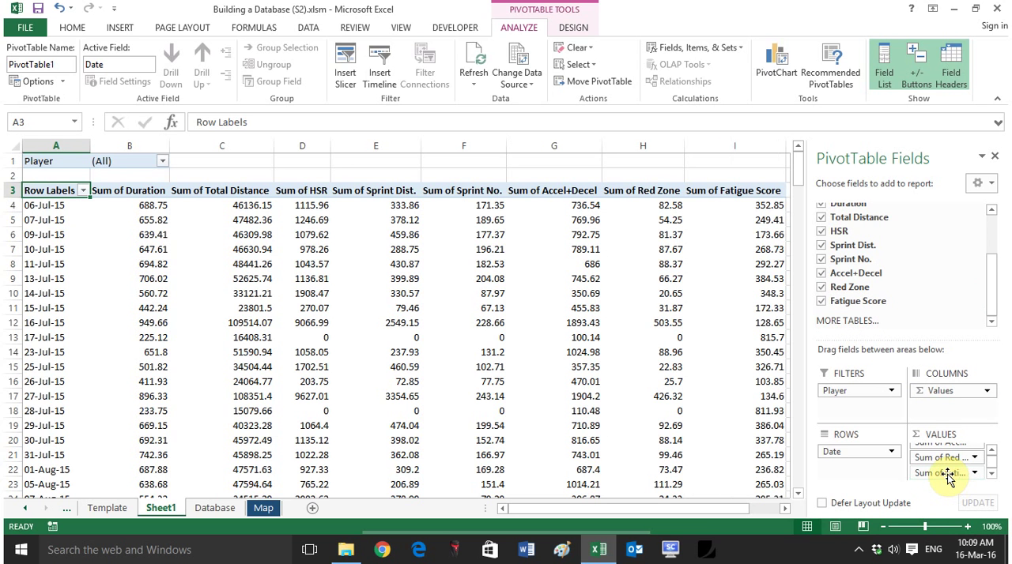
# Step: Enable multiple-item selection in the Player report filter and filter the pivot table to only the third listed player
pyautogui.click(237, 293)
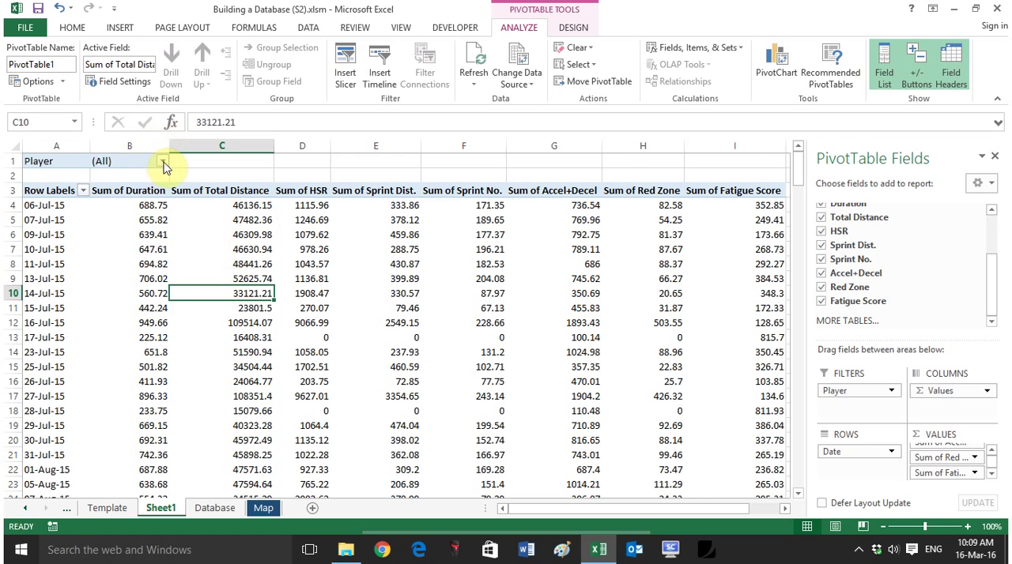
pyautogui.click(163, 162)
pyautogui.click(16, 324)
pyautogui.click(49, 218)
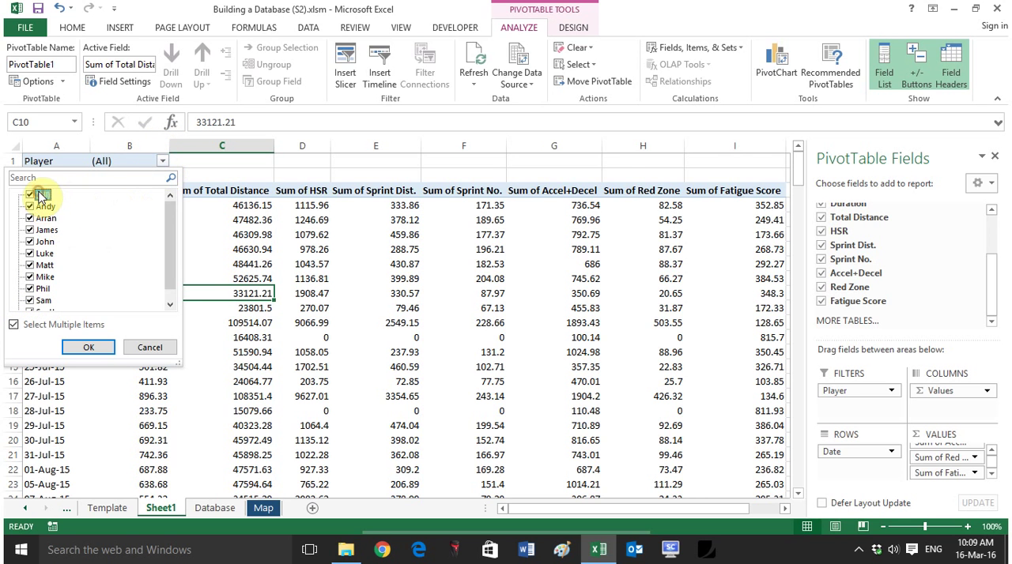
pyautogui.click(30, 198)
pyautogui.click(32, 230)
pyautogui.click(84, 347)
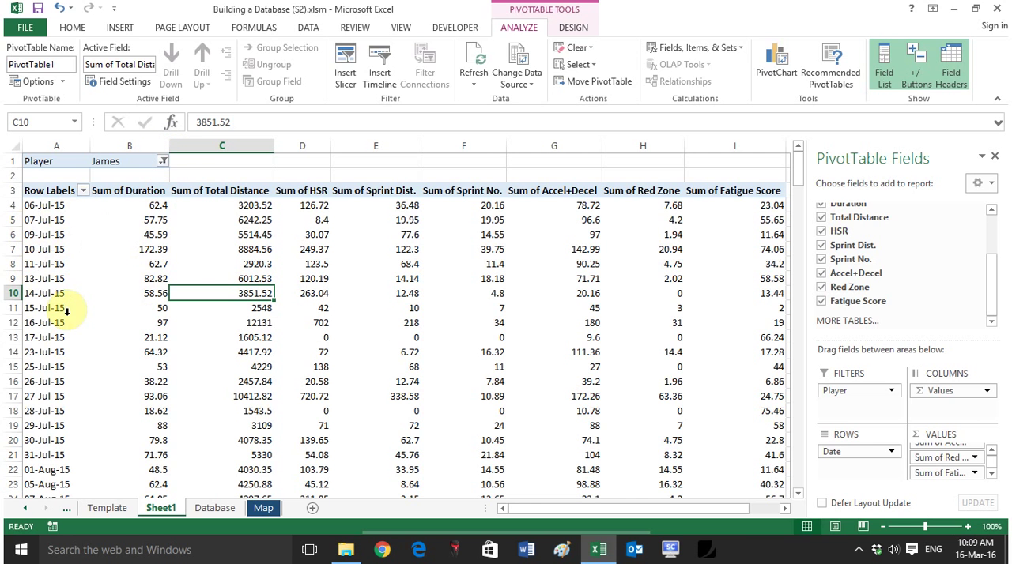
# Step: Rename the Sheet1 worksheet holding the pivot table as PivotTable
pyautogui.click(212, 510)
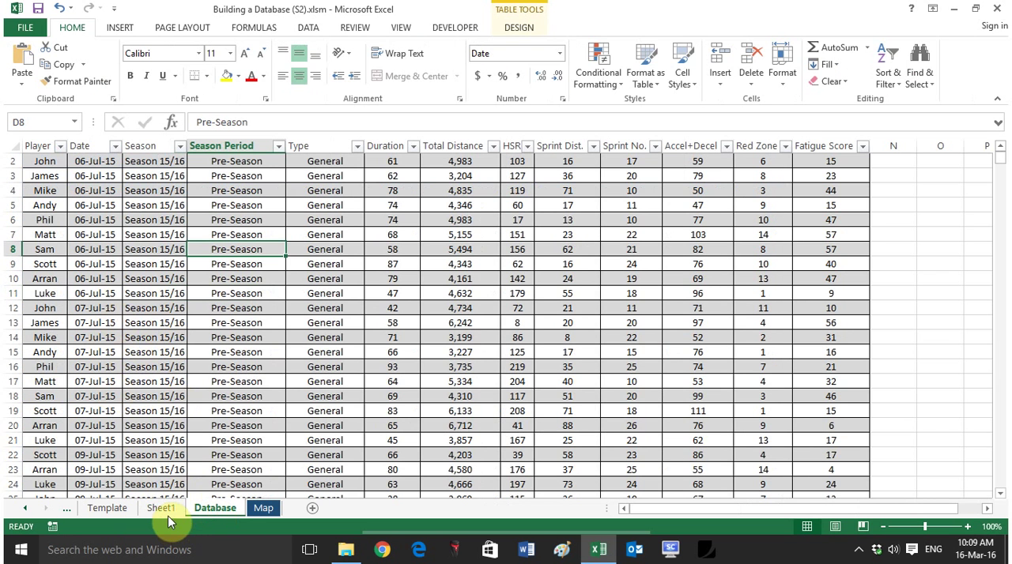
pyautogui.click(163, 508)
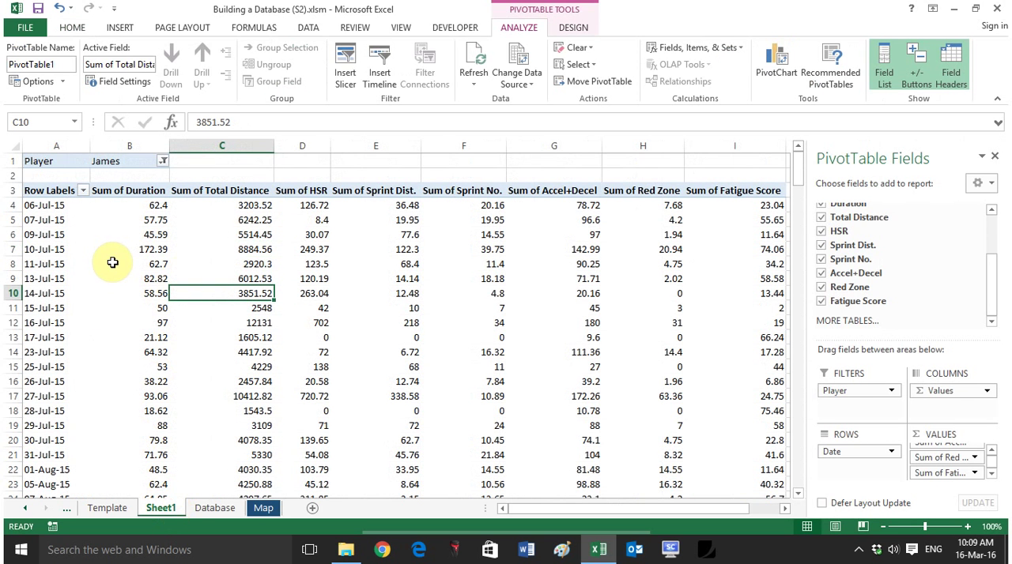
pyautogui.rightClick(158, 509)
pyautogui.click(197, 373)
pyautogui.write('p')
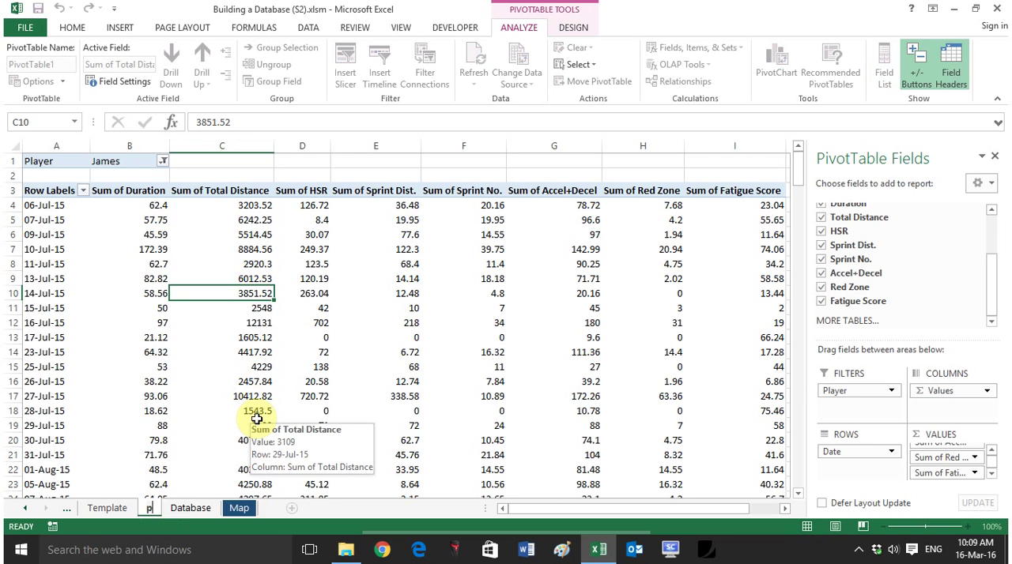
pyautogui.write('IVOT')
pyautogui.press('BackSpace')
pyautogui.press('BackSpace')
pyautogui.press('BackSpace')
pyautogui.press('BackSpace')
pyautogui.press('BackSpace')
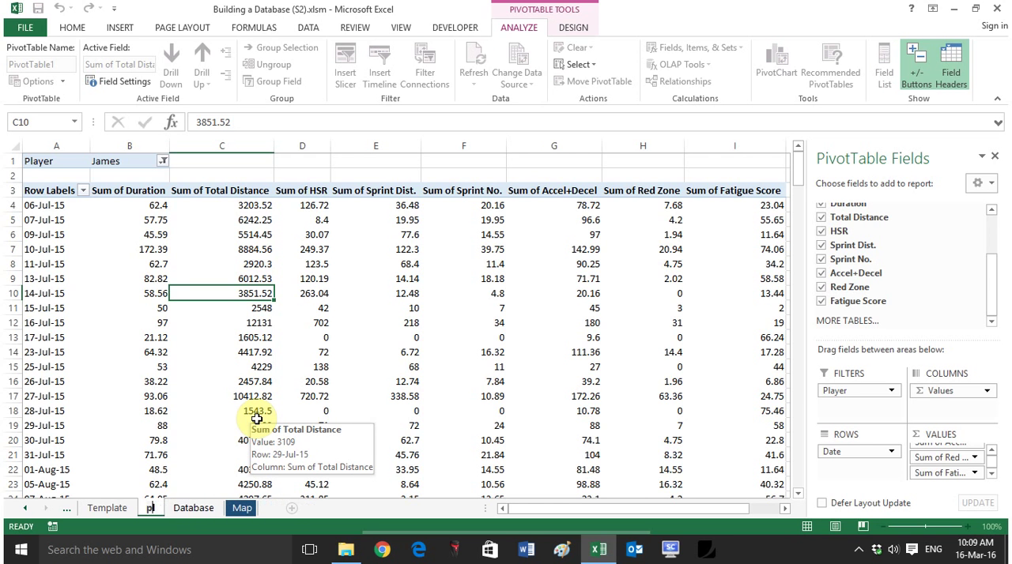
pyautogui.press('capslock')
pyautogui.write('Pivot')
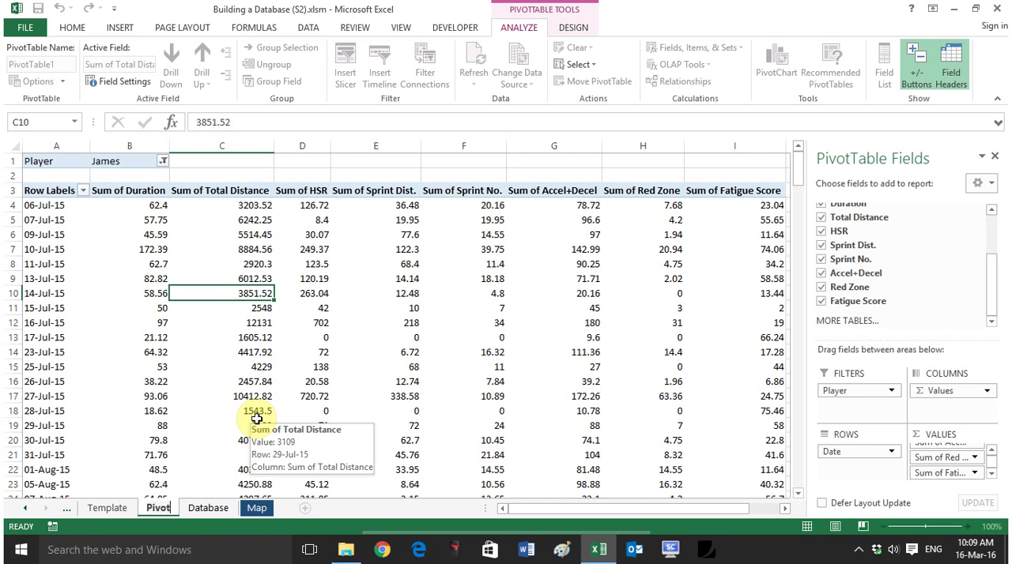
pyautogui.write('Table')
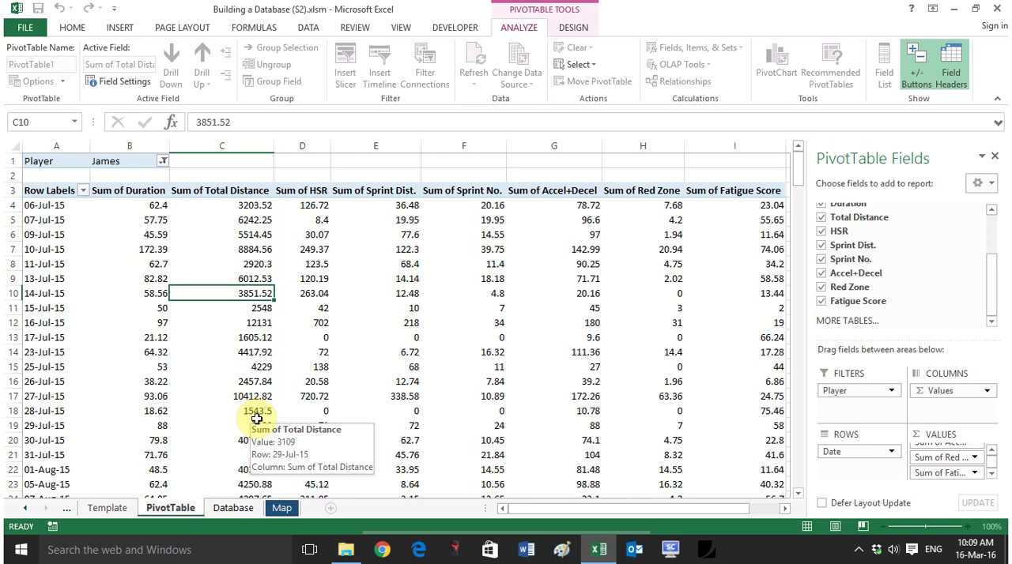
pyautogui.click(194, 380)
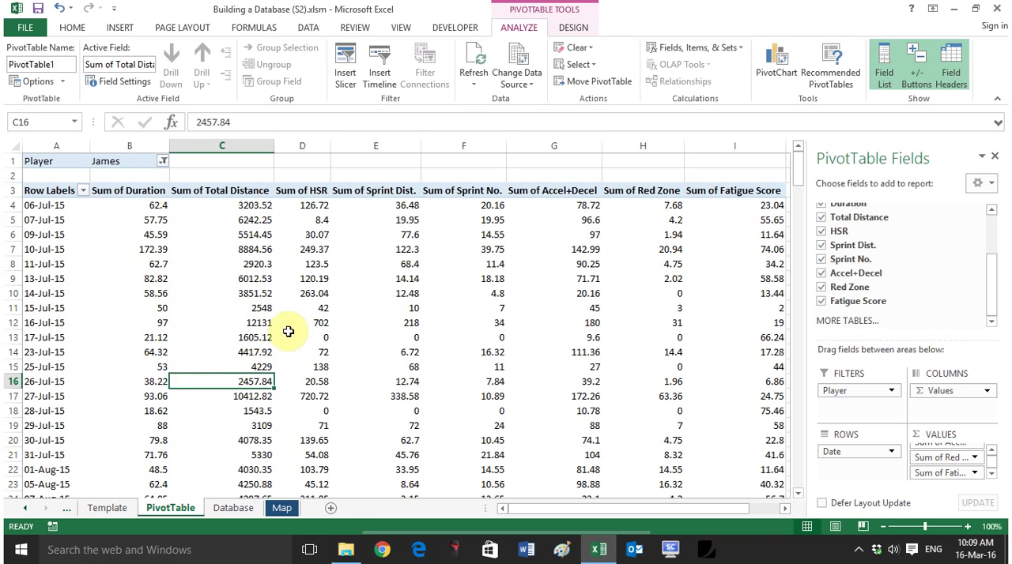
# Step: Insert a slicer for the Player field of the pivot table
pyautogui.click(294, 247)
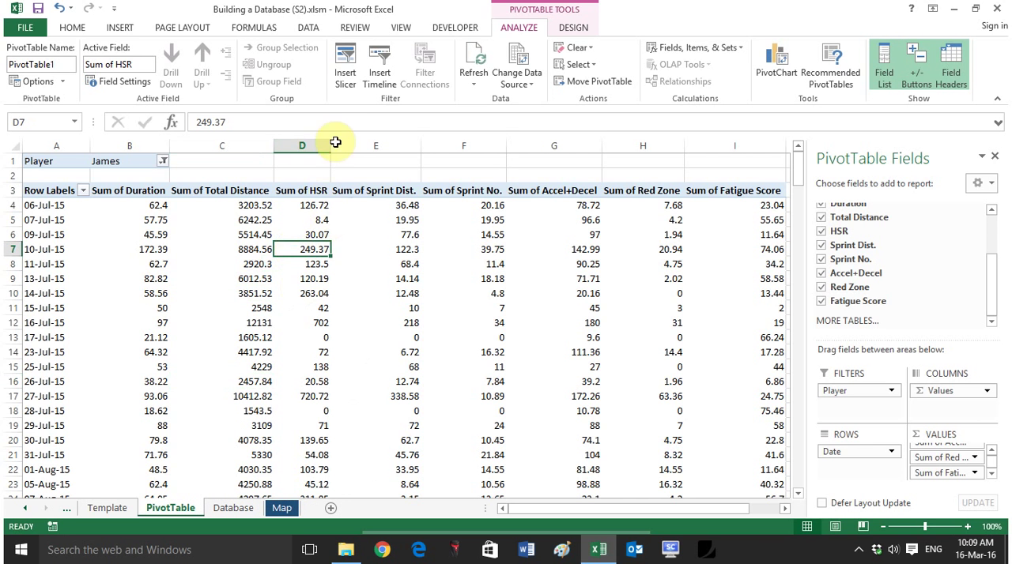
pyautogui.click(346, 67)
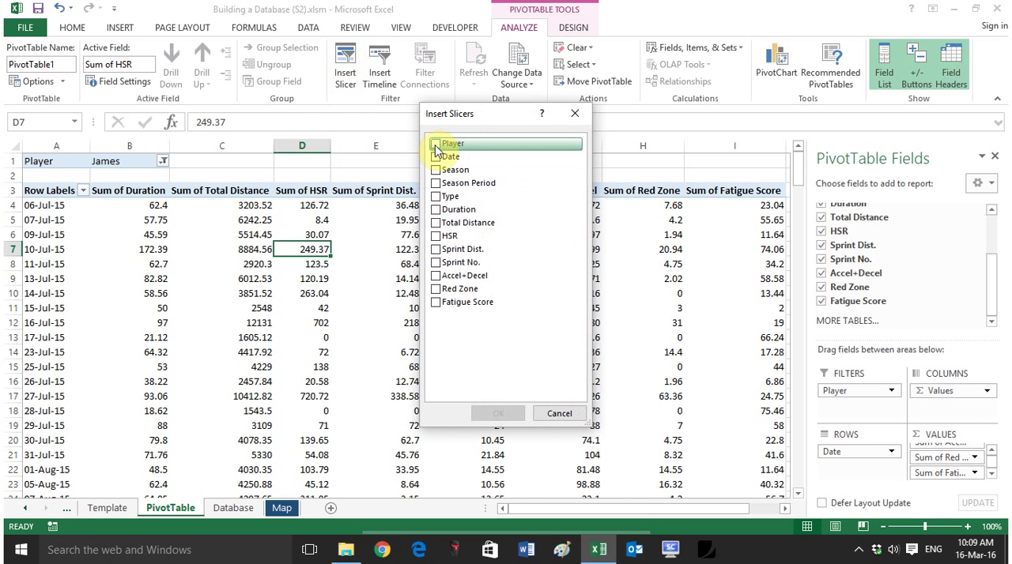
pyautogui.click(435, 144)
pyautogui.click(498, 414)
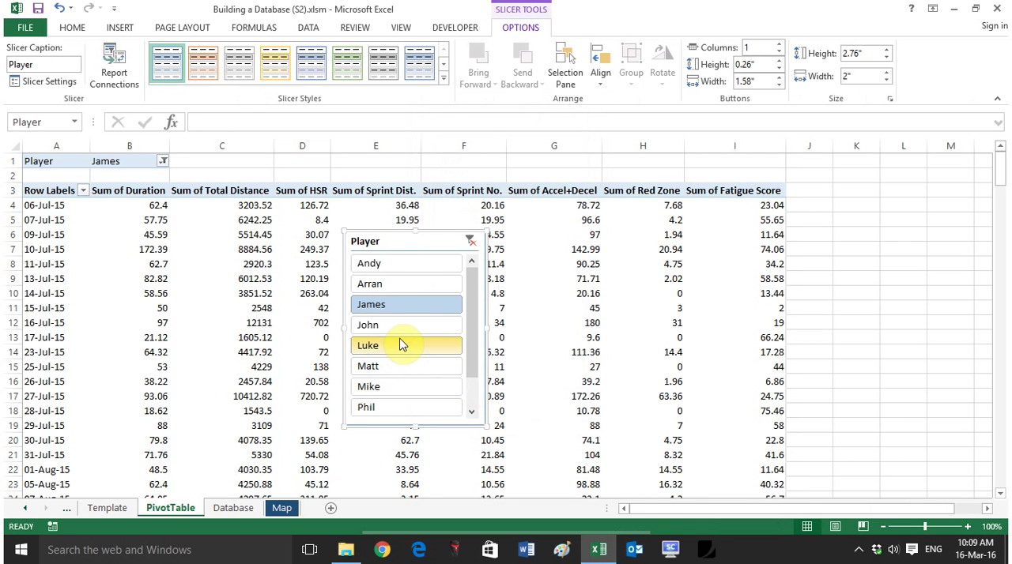
# Step: Test the Player slicer by filtering the pivot table to several different players in turn
pyautogui.click(401, 344)
pyautogui.click(412, 369)
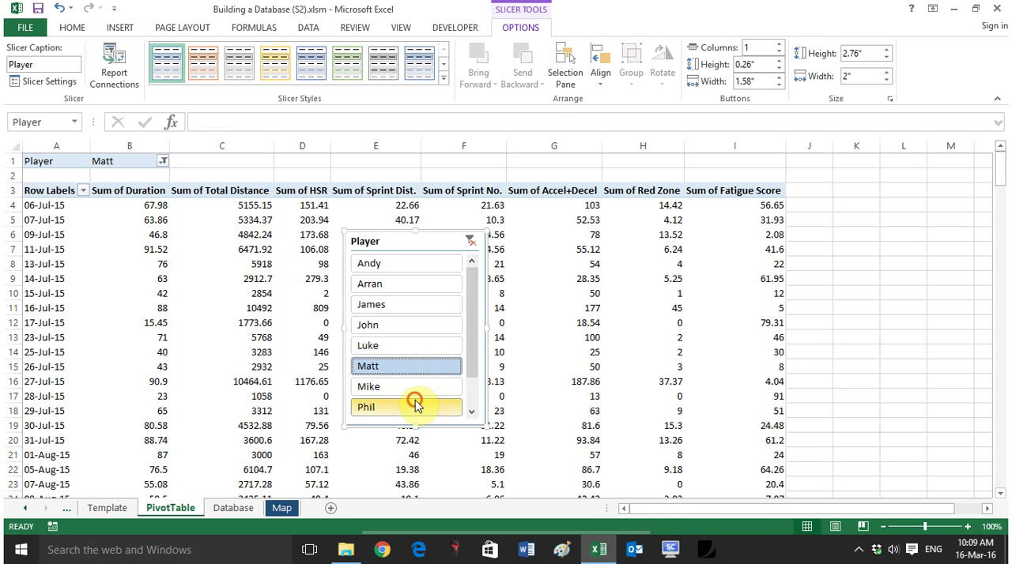
pyautogui.click(415, 403)
pyautogui.click(393, 346)
pyautogui.click(402, 307)
pyautogui.click(393, 264)
pyautogui.click(397, 325)
pyautogui.click(407, 370)
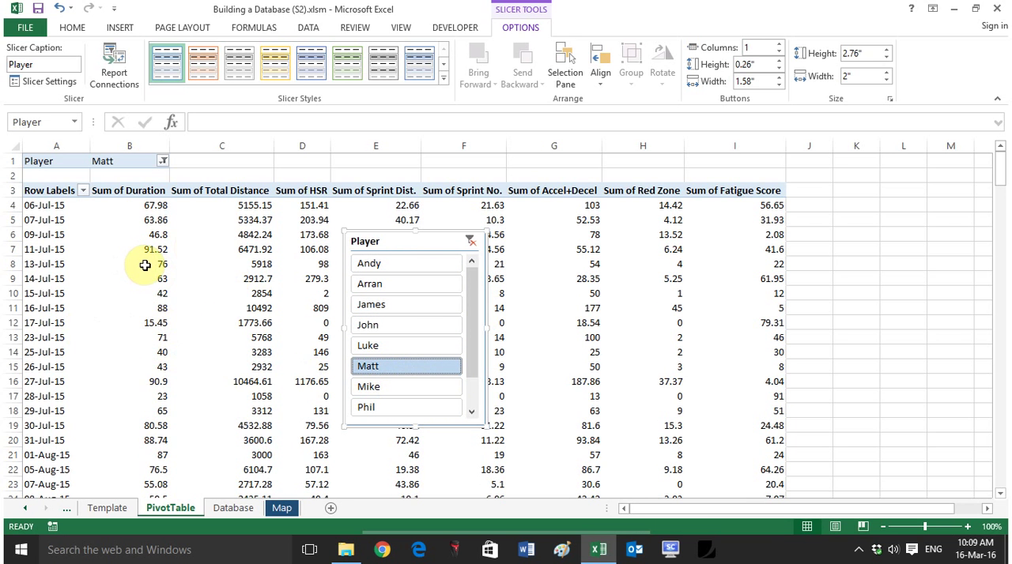
# Step: Move the Player slicer over columns C to D and cut it from the PivotTable sheet
pyautogui.moveTo(145, 266)
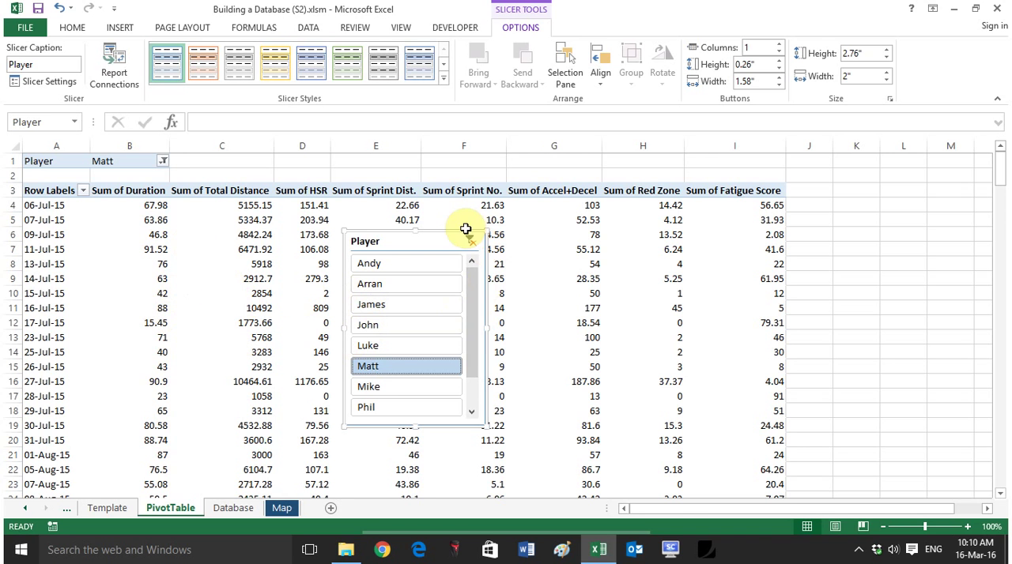
pyautogui.moveTo(461, 229); pyautogui.dragTo(344, 230)
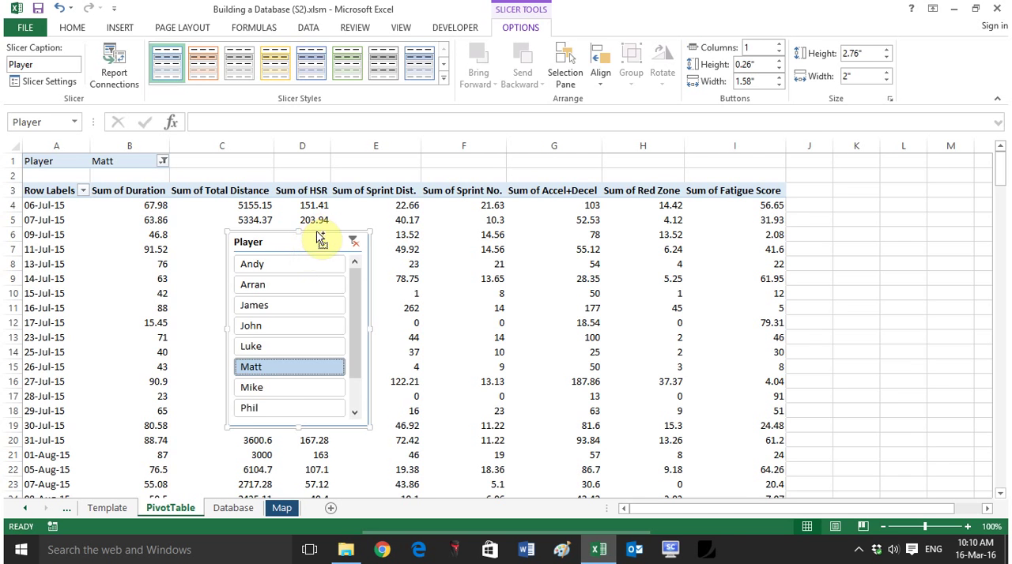
pyautogui.press('Delete')
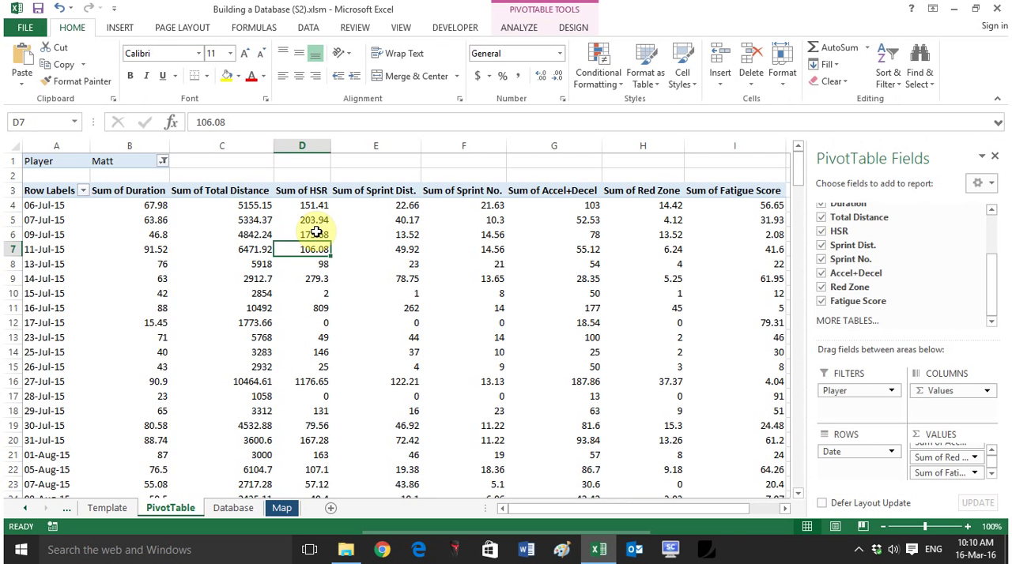
# Step: Add a new worksheet and name it Dashboard
pyautogui.click(331, 510)
pyautogui.rightClick(241, 511)
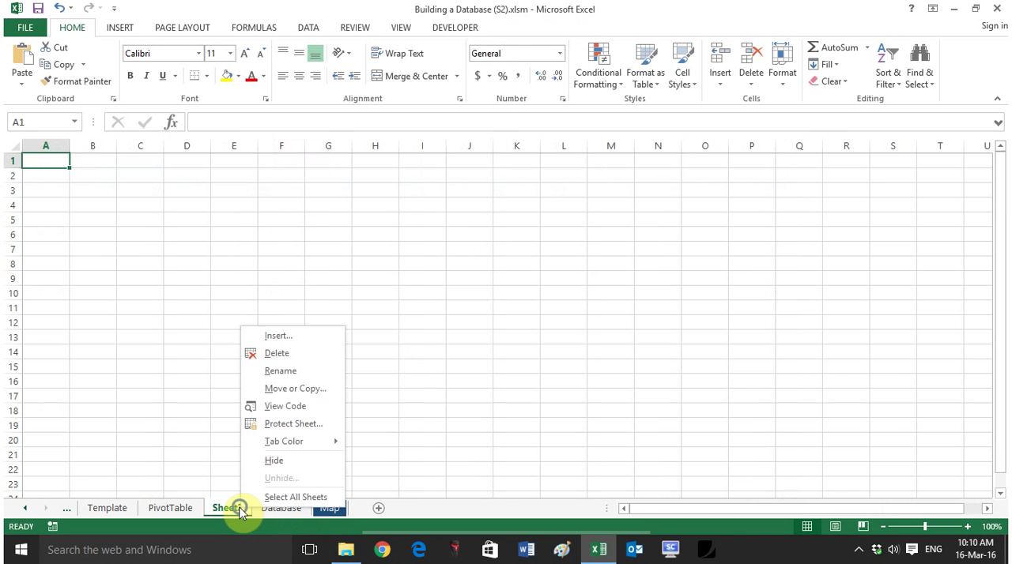
pyautogui.click(304, 372)
pyautogui.write('Da')
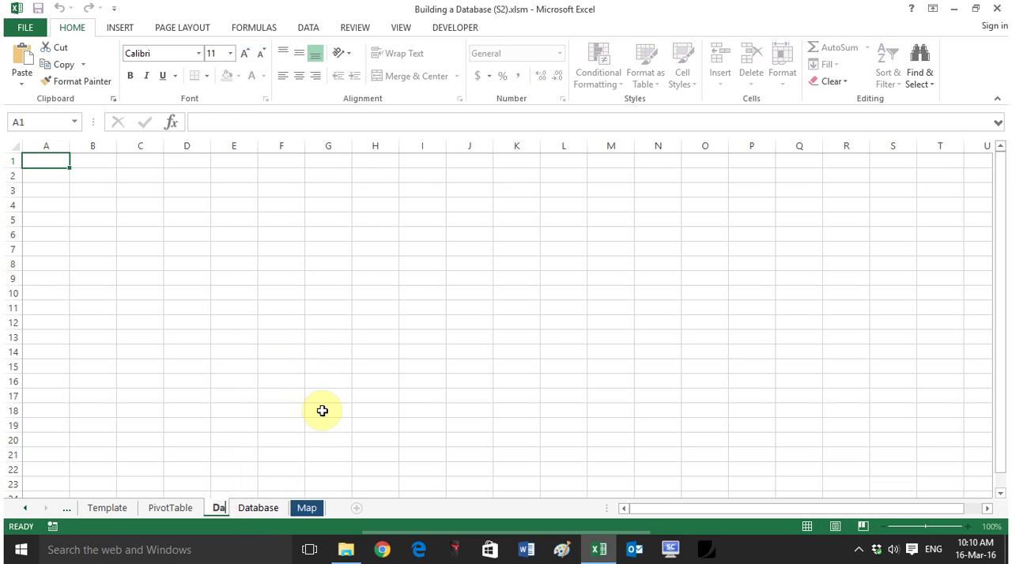
pyautogui.write('shboard')
pyautogui.press('Return')
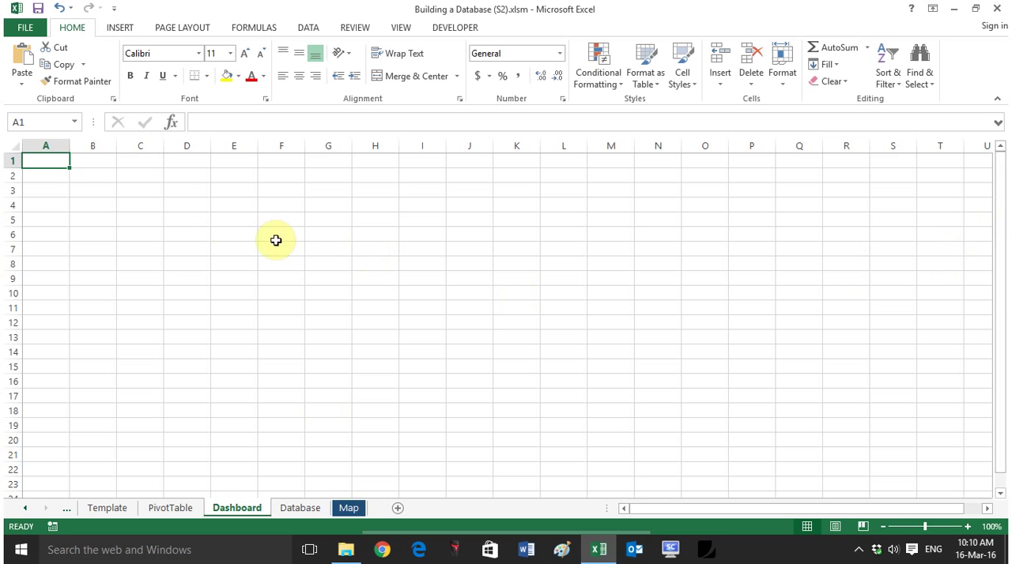
# Step: Paste the Player slicer at cell A1 of the Dashboard sheet and lengthen it to row 16 to fit all players
pyautogui.hotkey('ctrl', 'v')
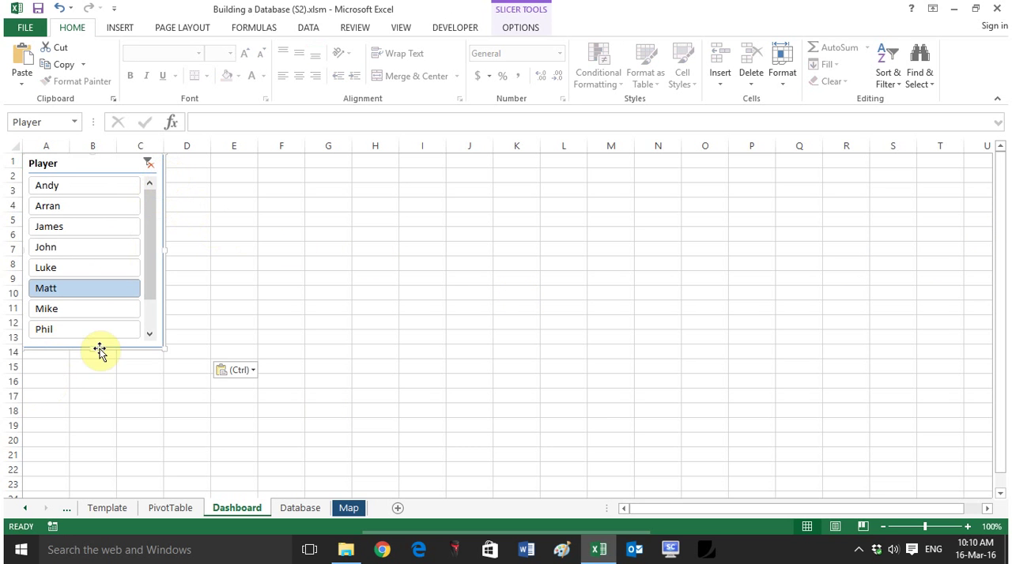
pyautogui.moveTo(89, 355); pyautogui.dragTo(79, 385)
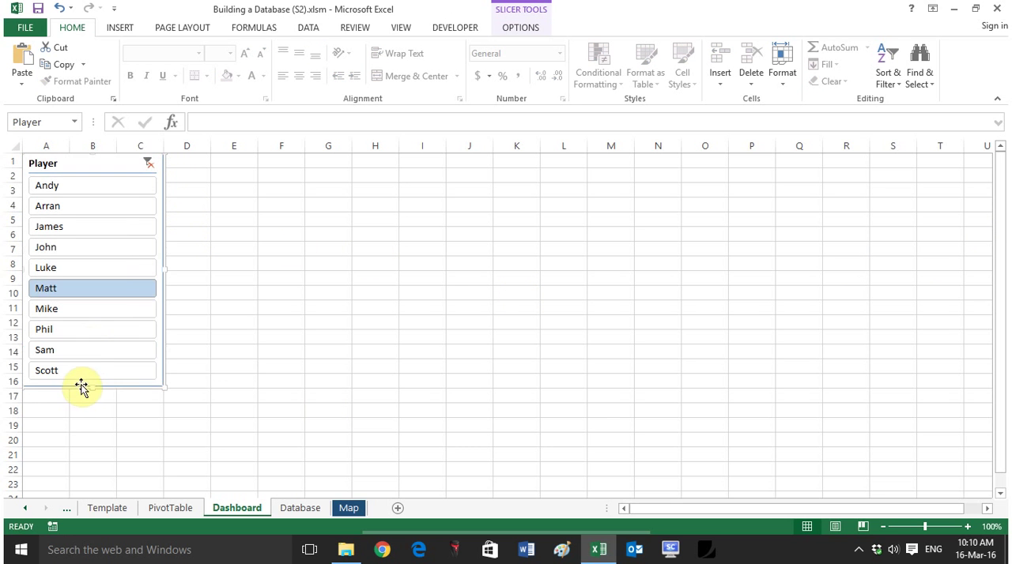
# Step: Filter to the eighth listed player with the Dashboard slicer and check the result on the PivotTable sheet
pyautogui.click(68, 329)
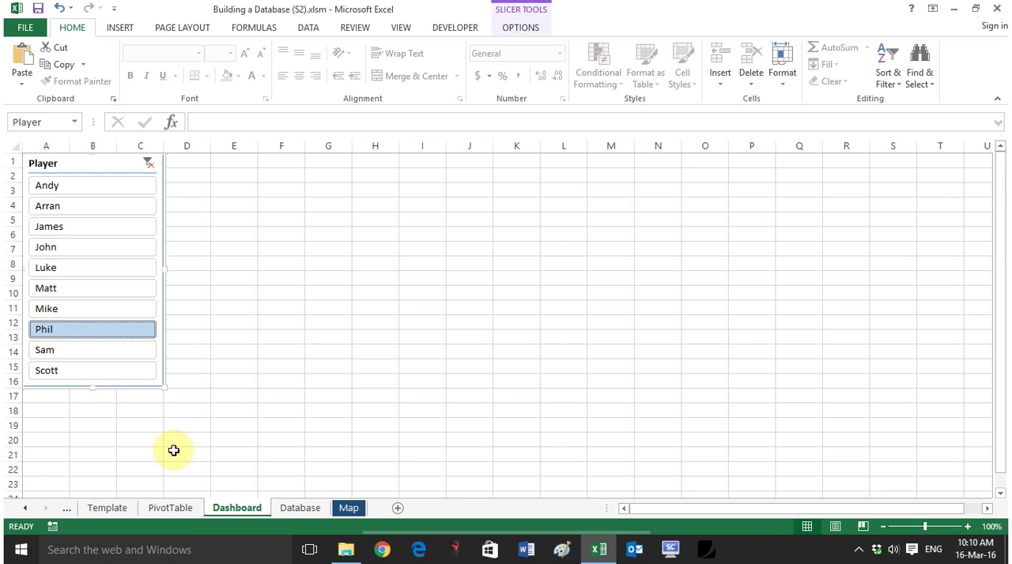
pyautogui.click(182, 510)
pyautogui.click(239, 508)
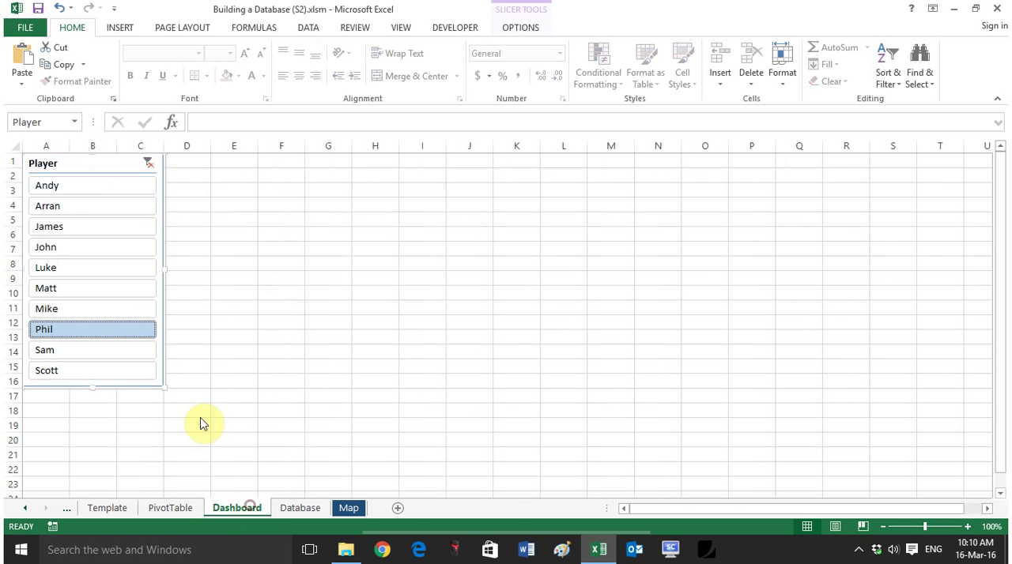
pyautogui.click(258, 215)
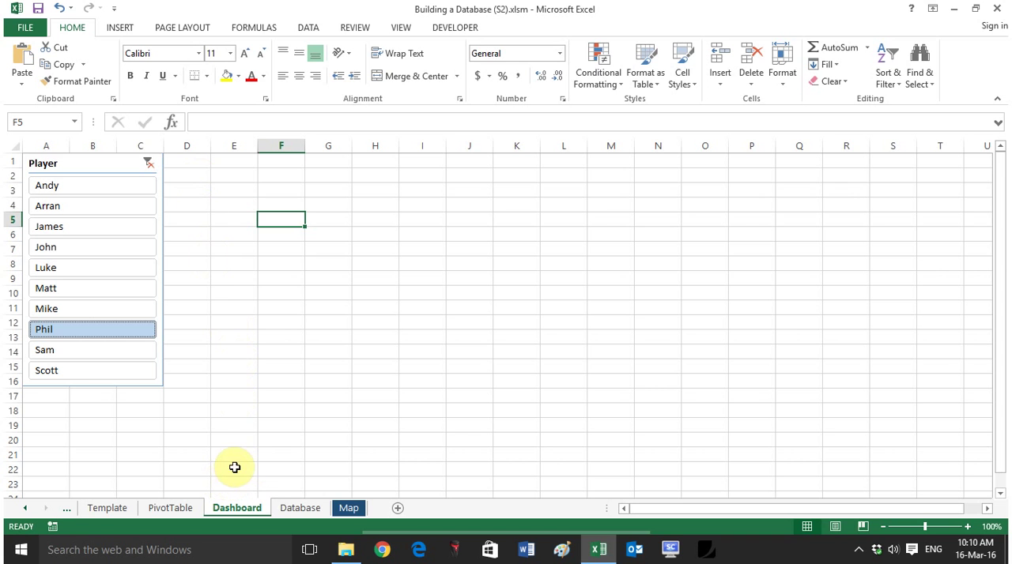
# Step: Review the filtered data on the PivotTable sheet and return to cell E2 of the Dashboard sheet
pyautogui.click(164, 512)
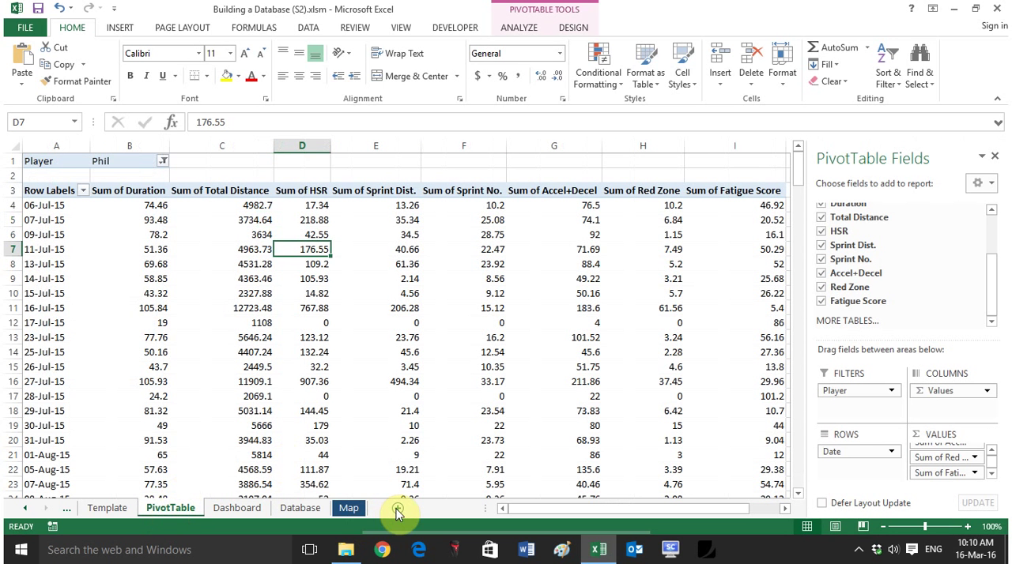
pyautogui.click(236, 509)
pyautogui.click(233, 177)
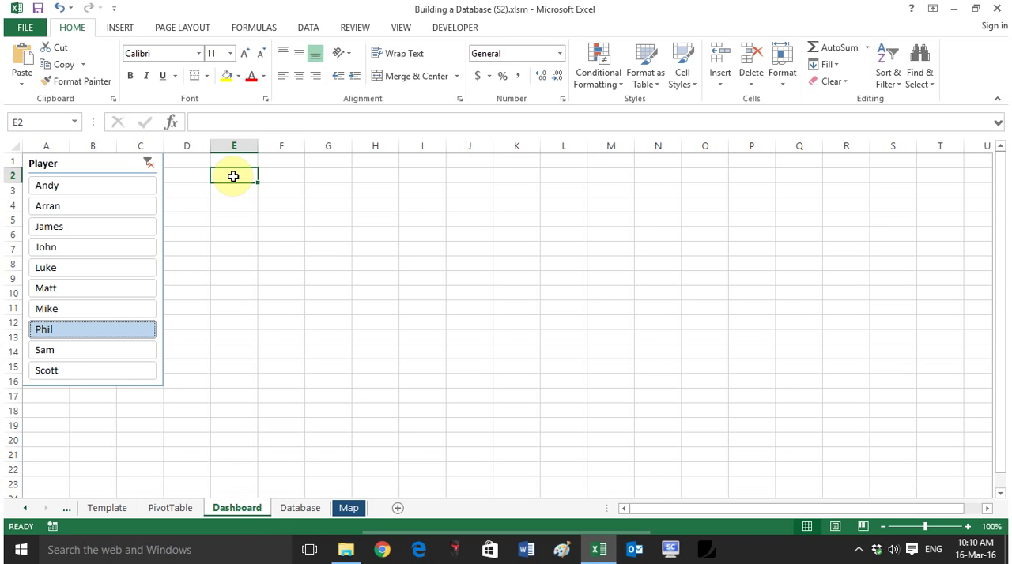
# Step: Enter the date 1/10/2015 in cell E2 of the Dashboard sheet
pyautogui.write('1')
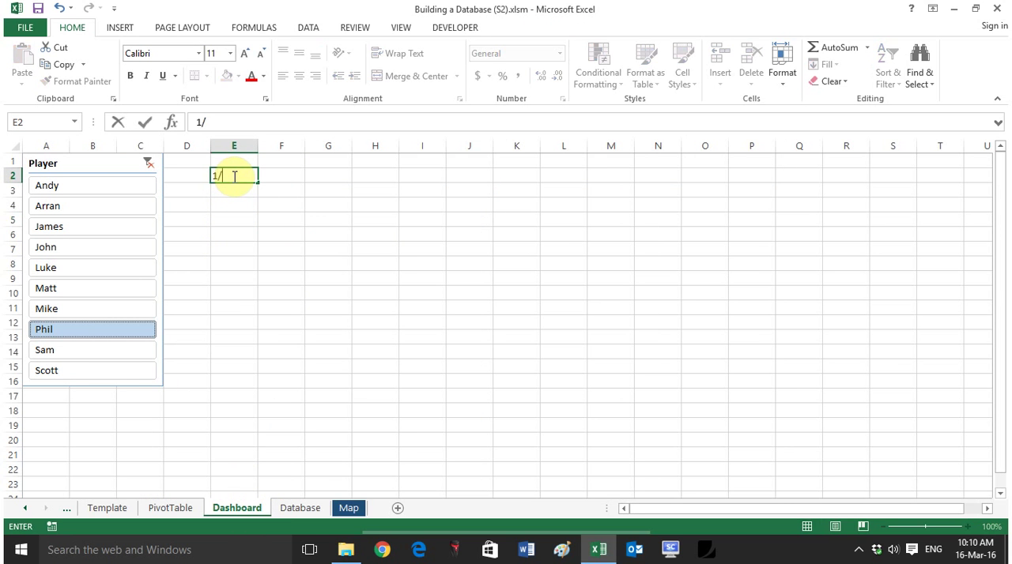
pyautogui.write('/10/2015')
pyautogui.press('Return')
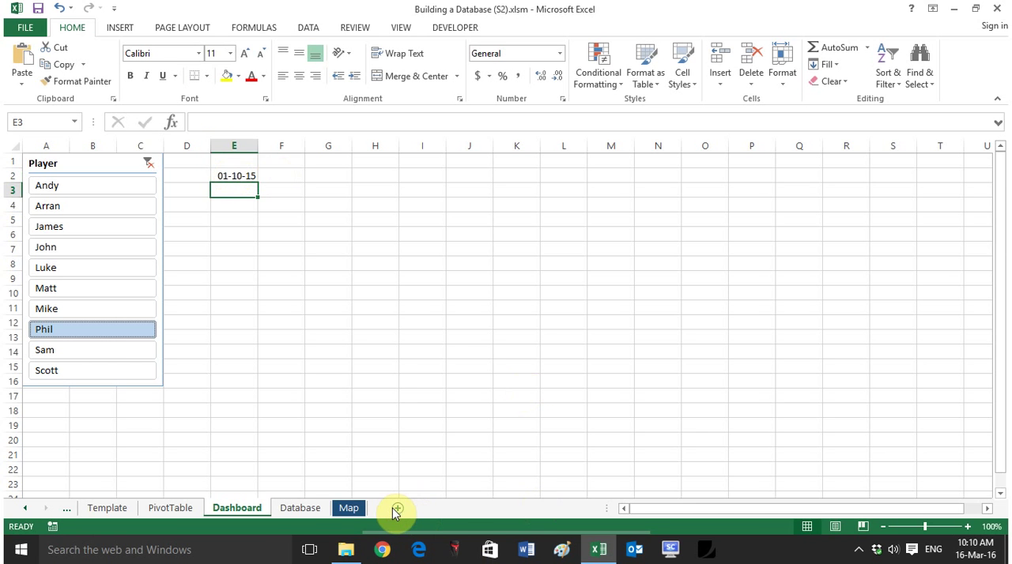
# Step: Add a new worksheet and name it PlayerOrdered
pyautogui.click(397, 511)
pyautogui.rightClick(294, 508)
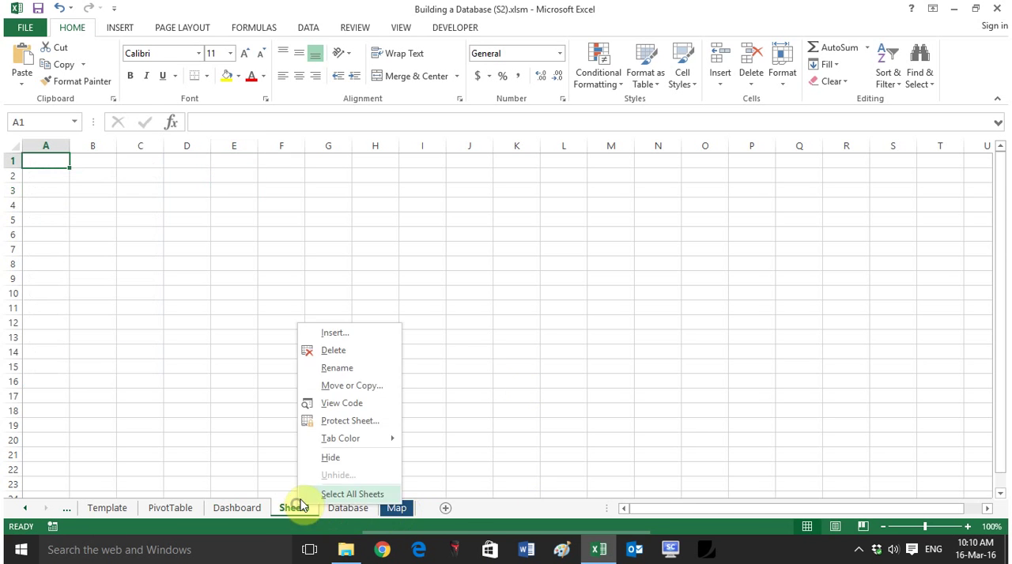
pyautogui.click(339, 369)
pyautogui.write('PlayerOrdered')
pyautogui.press('Return')
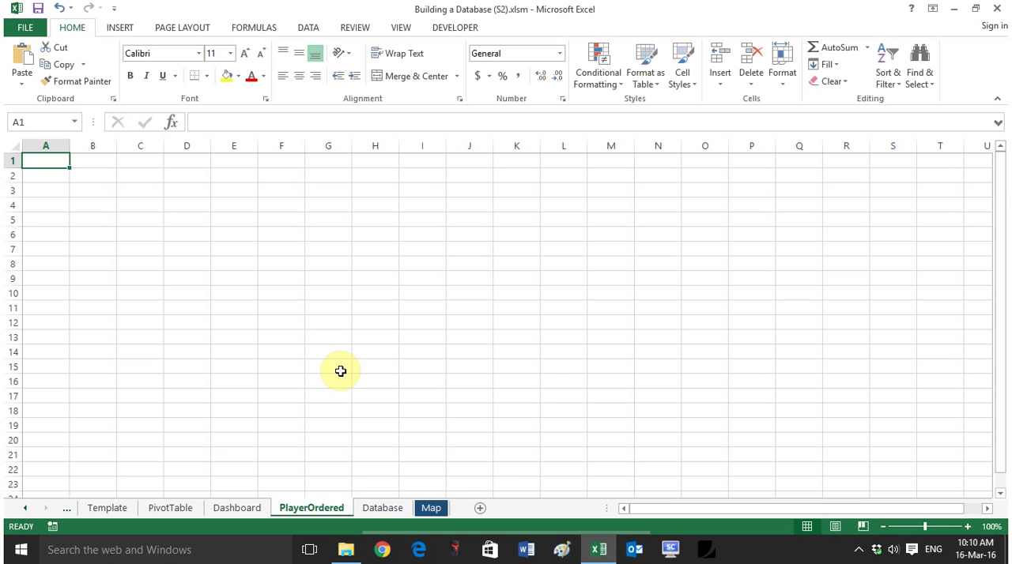
# Step: Link cell A1 of the PlayerOrdered sheet to the Dashboard date with the formula =Dashboard!E2
pyautogui.click(235, 510)
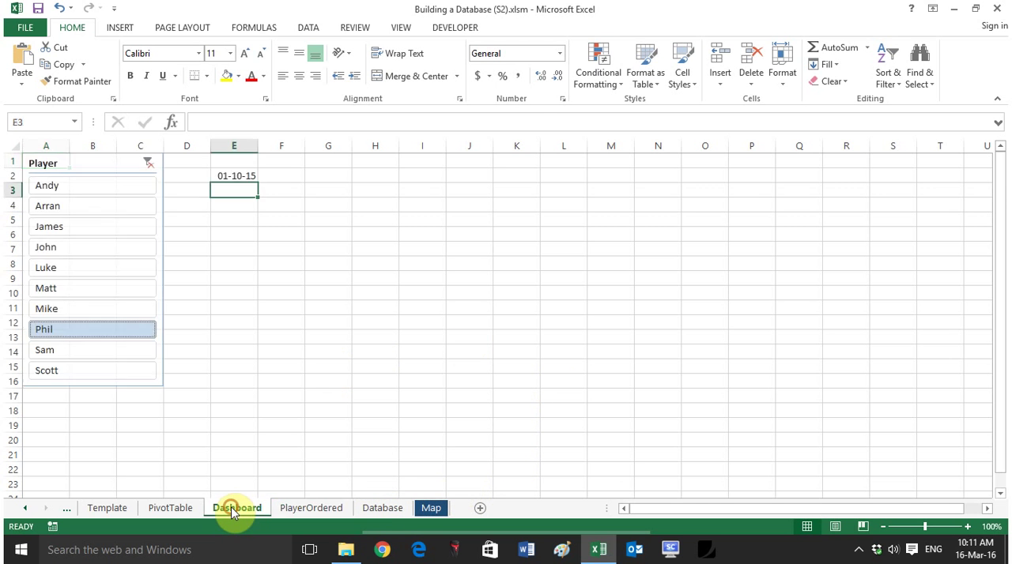
pyautogui.click(314, 509)
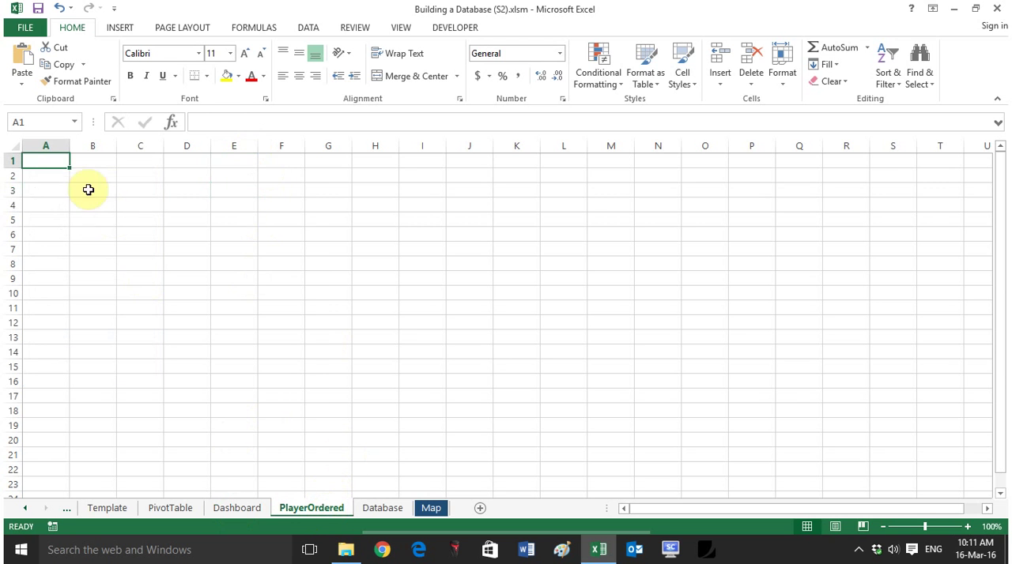
pyautogui.write('=')
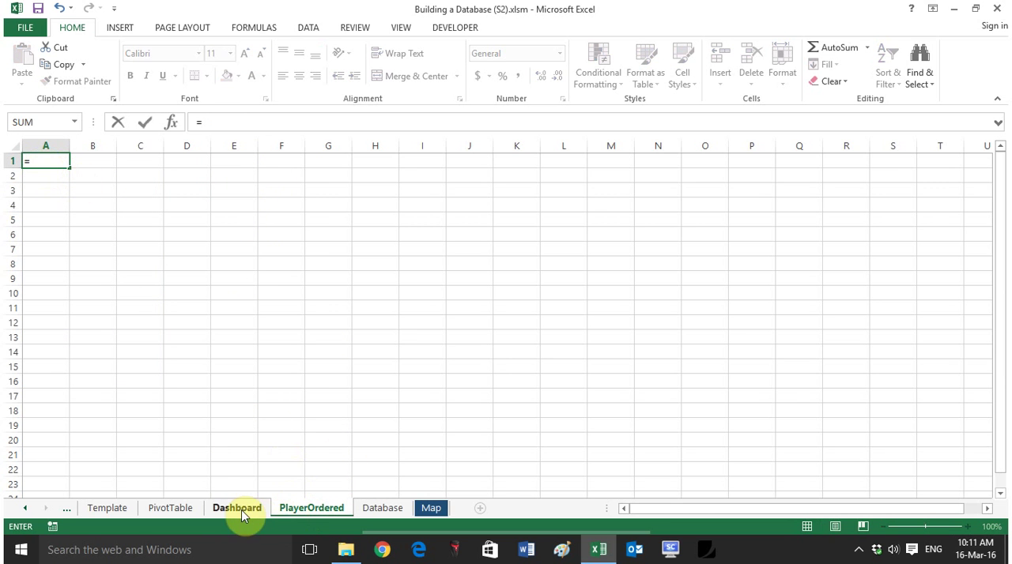
pyautogui.click(237, 509)
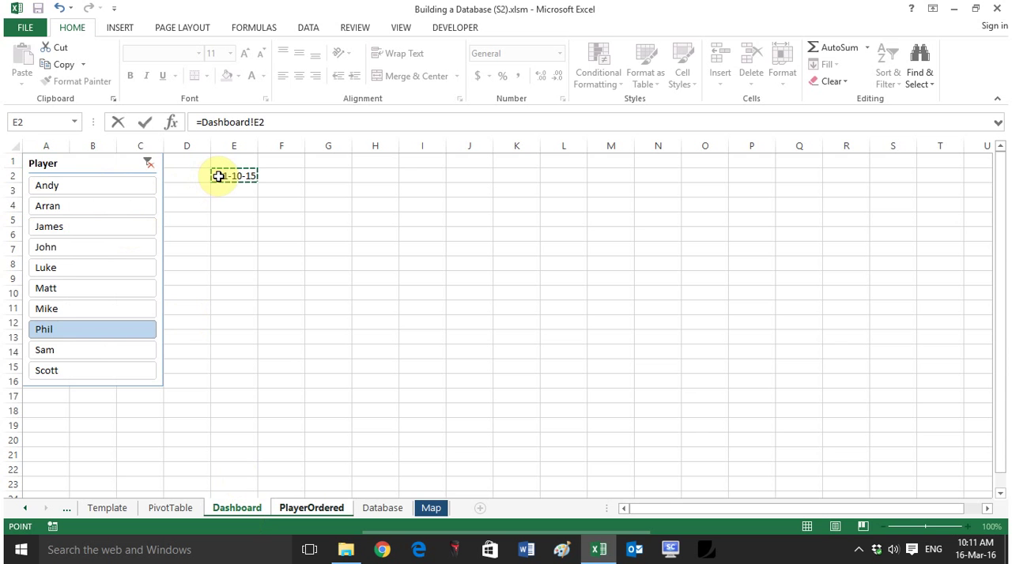
pyautogui.press('Return')
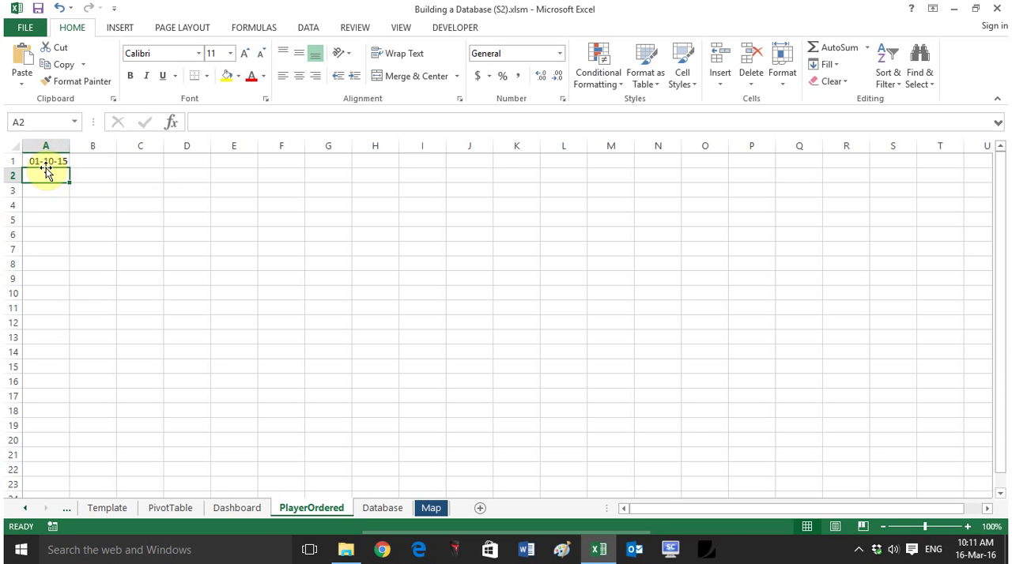
# Step: Enter =A1-1 in cell A2 and fill it down column A to list the preceding dates
pyautogui.write('=')
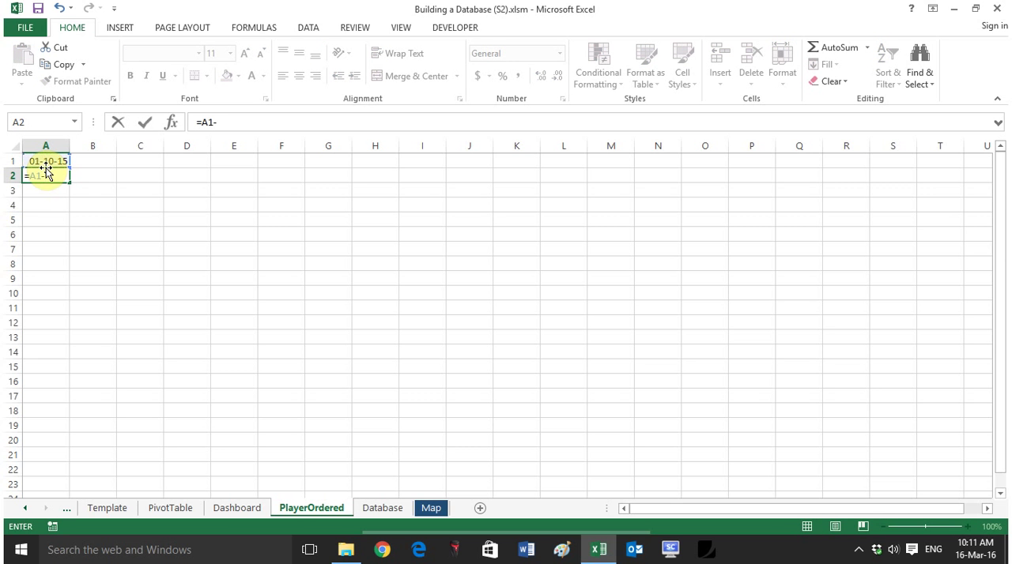
pyautogui.press('Return')
pyautogui.click(46, 179)
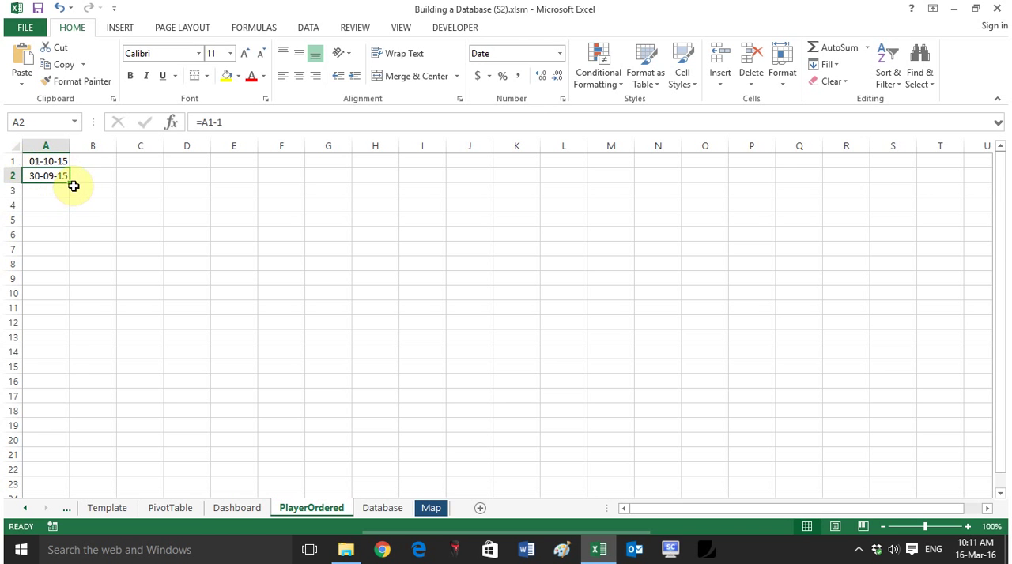
pyautogui.moveTo(72, 185); pyautogui.dragTo(45, 457)
pyautogui.scroll(1, 52, 431)
# Step: Insert a blank column before the date column
pyautogui.click(43, 145)
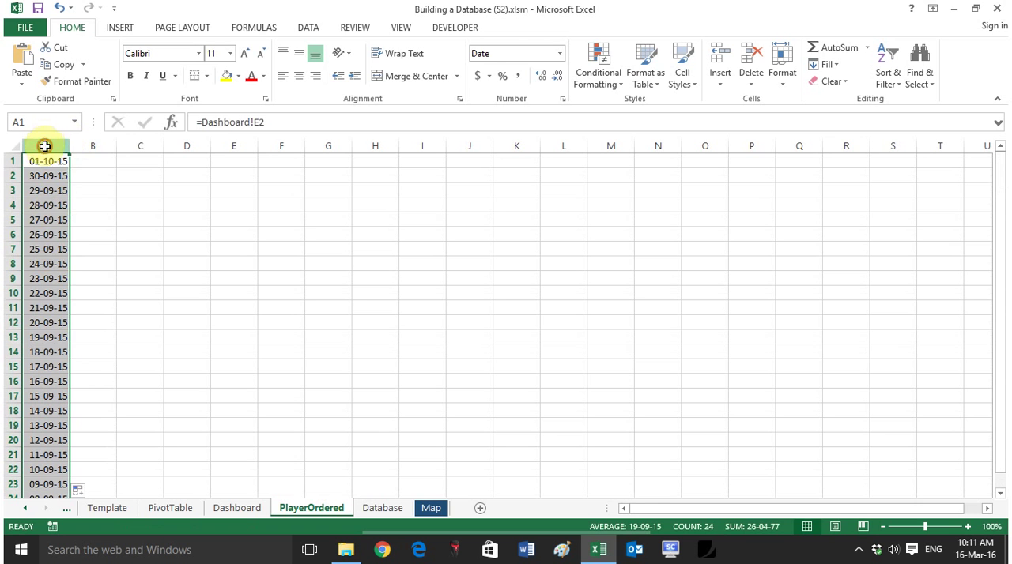
pyautogui.rightClick(43, 146)
pyautogui.click(109, 250)
pyautogui.click(169, 261)
# Step: Number the rows from 1 to 28 in column A, with the dates beside them running down to row 28
pyautogui.click(50, 155)
pyautogui.write('1')
pyautogui.press('Return')
pyautogui.write('2')
pyautogui.press('Return')
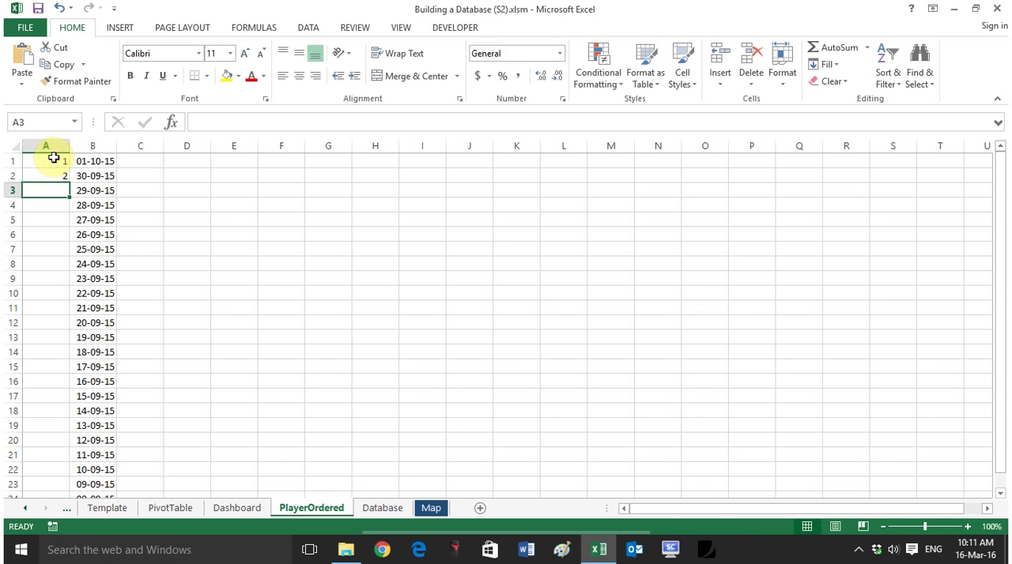
pyautogui.moveTo(61, 158); pyautogui.dragTo(91, 445)
pyautogui.click(49, 219)
pyautogui.click(158, 425)
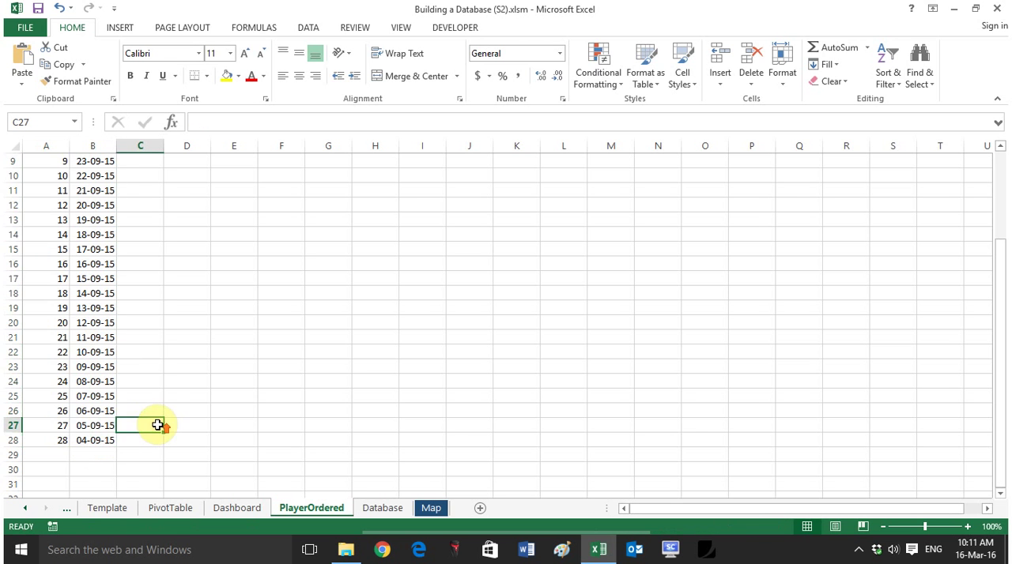
# Step: Insert a blank row above the first numbered row to hold the headers
pyautogui.scroll(3, 158, 426)
pyautogui.click(11, 162)
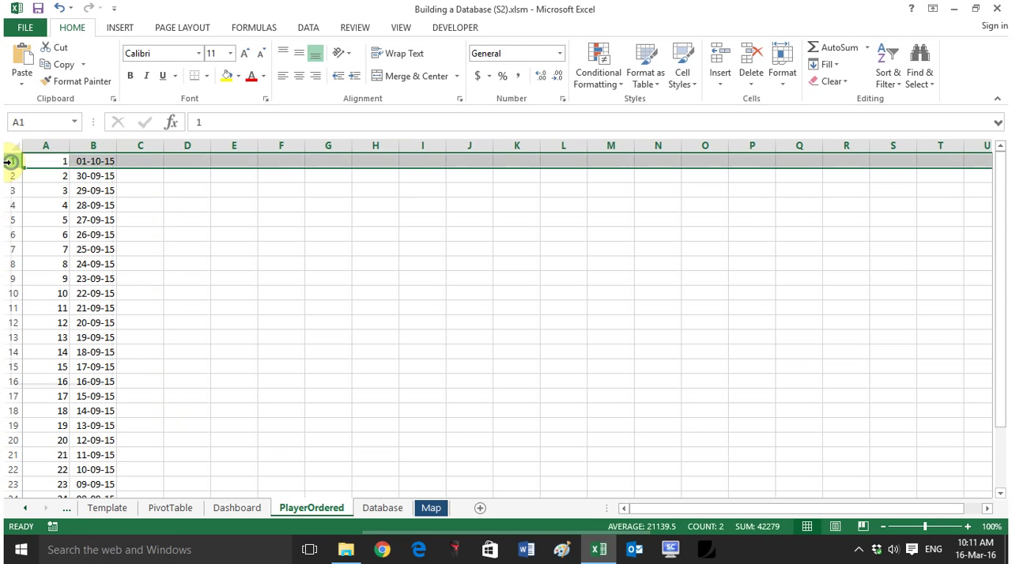
pyautogui.rightClick(10, 161)
pyautogui.click(79, 267)
pyautogui.click(198, 229)
pyautogui.moveTo(153, 163); pyautogui.dragTo(463, 154)
pyautogui.click(422, 220)
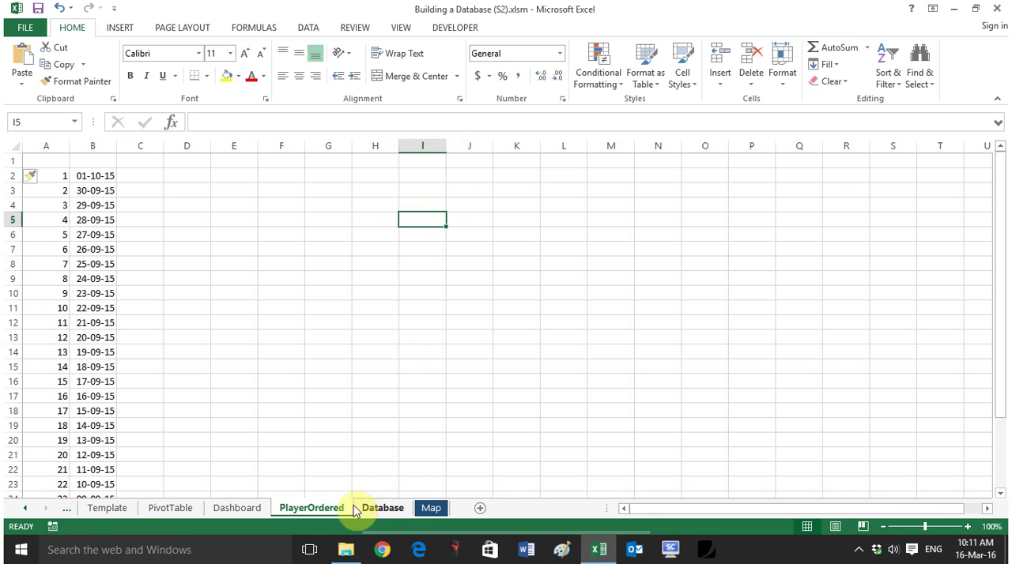
# Step: Copy the Database headers from Duration to Fatigue Score and paste them as values starting at cell D1 of PlayerOrdered
pyautogui.click(385, 508)
pyautogui.scroll(1, 316, 253)
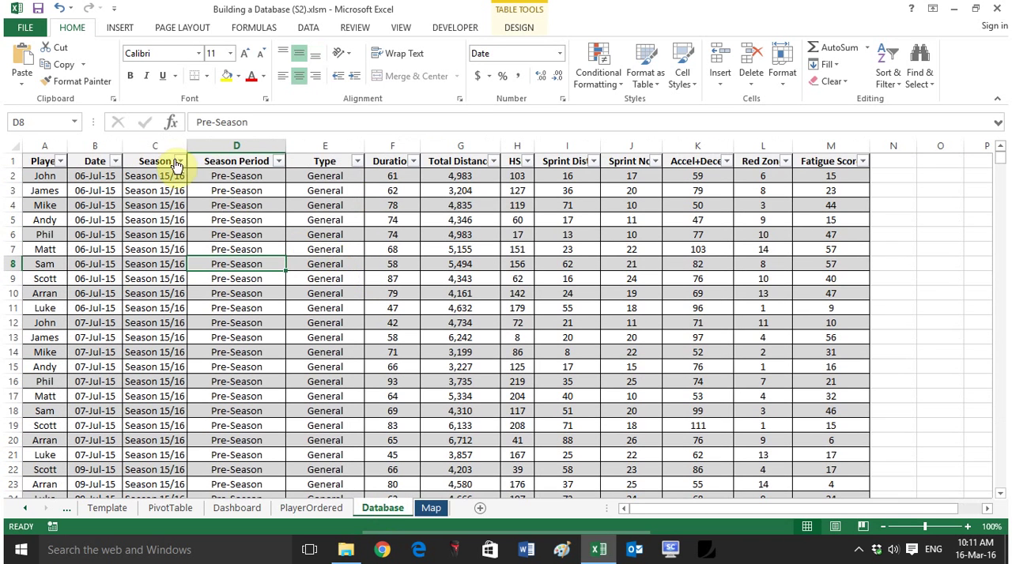
pyautogui.moveTo(840, 161); pyautogui.dragTo(385, 163)
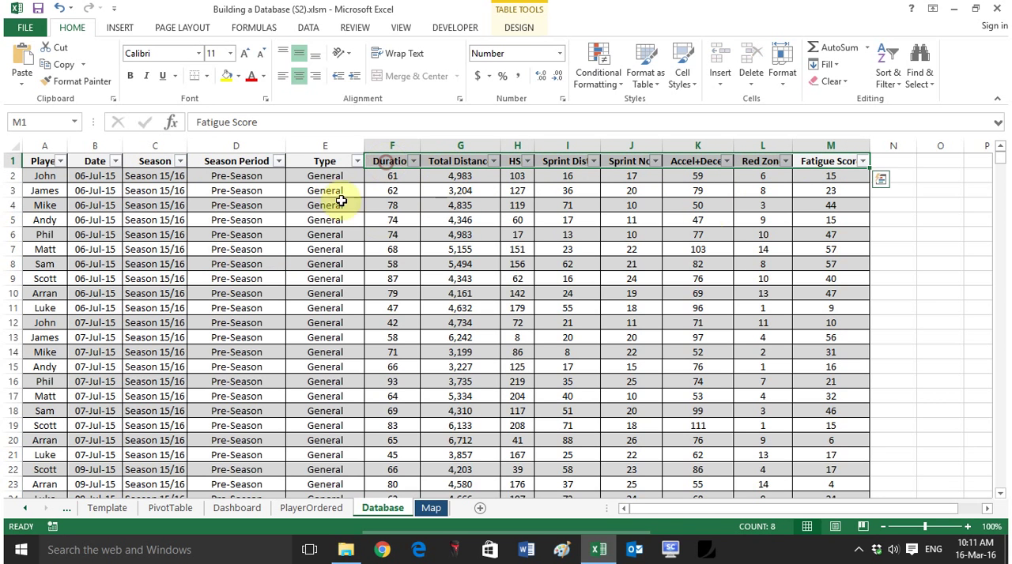
pyautogui.hotkey('ctrl', 'c')
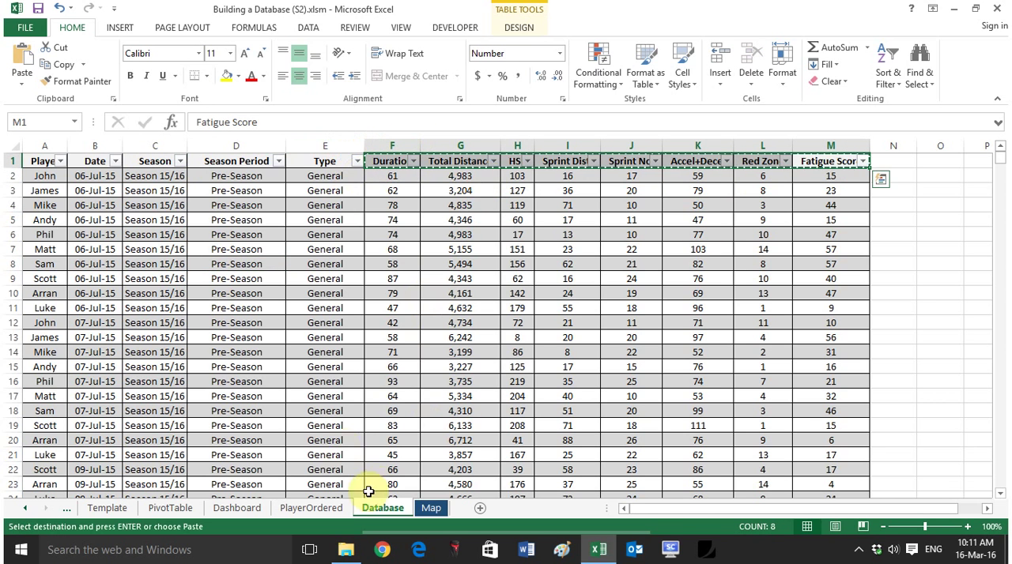
pyautogui.click(312, 510)
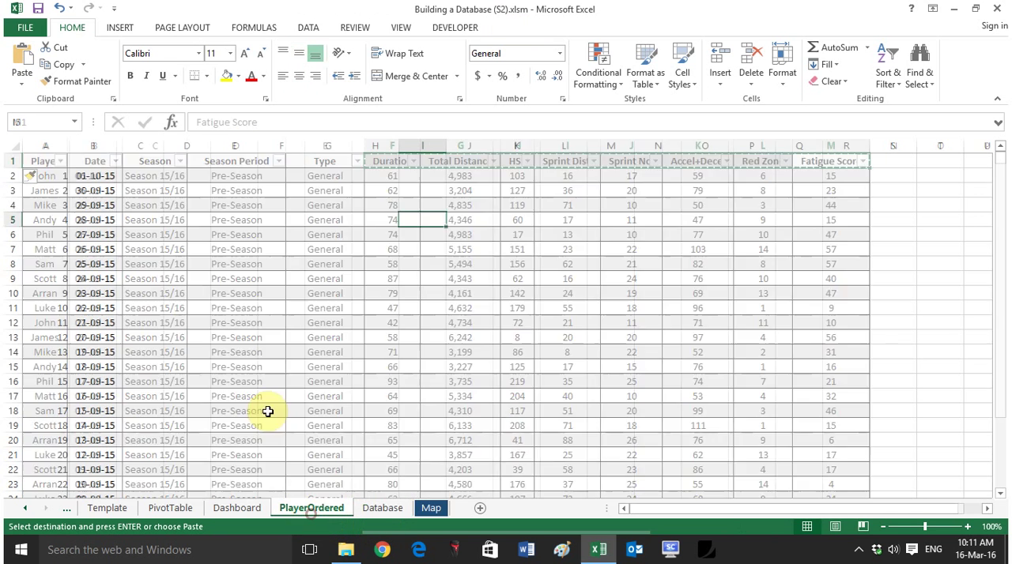
pyautogui.click(185, 159)
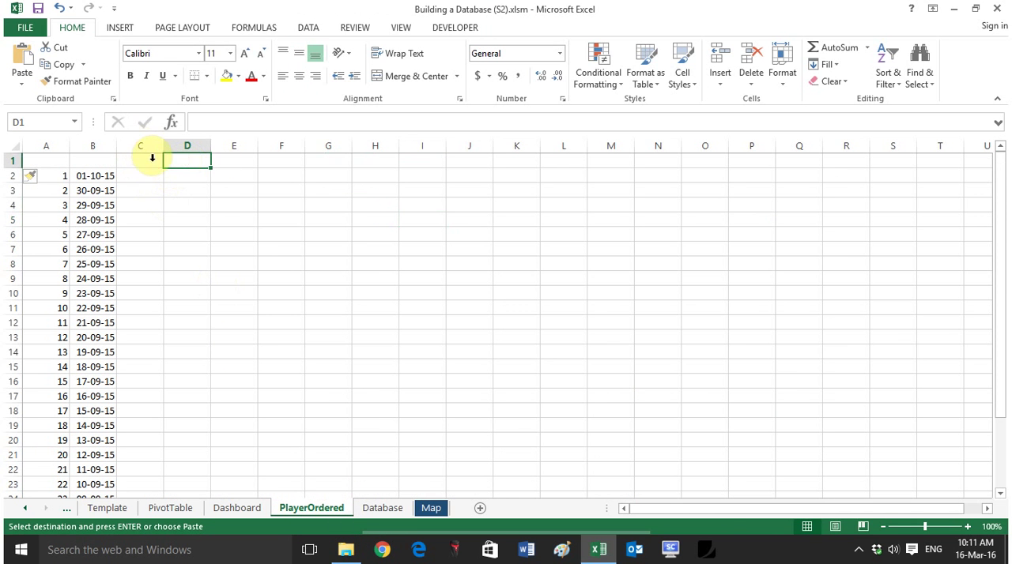
pyautogui.click(22, 82)
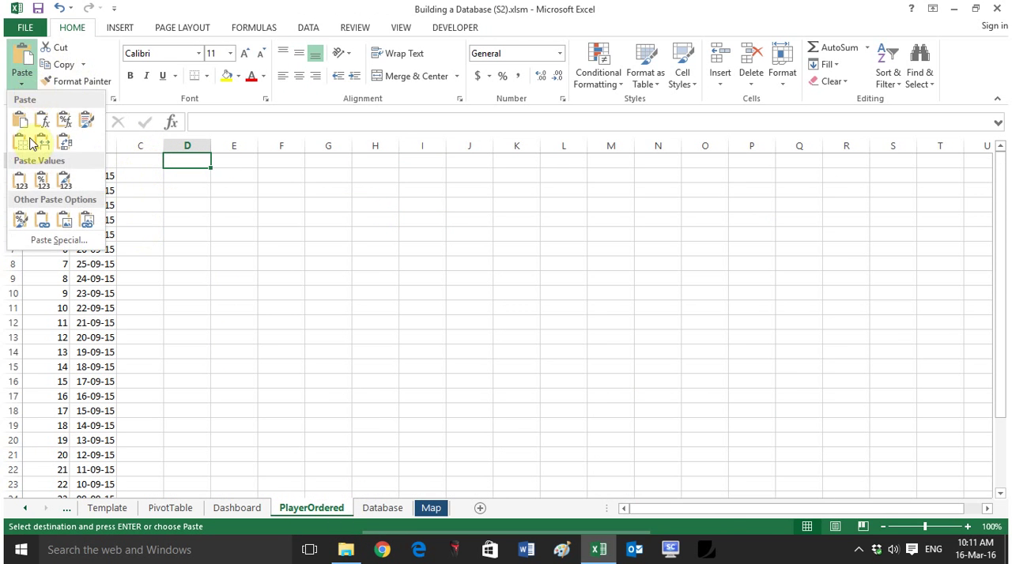
pyautogui.click(28, 183)
# Step: Autofit columns D to K to their header text and select cell D2
pyautogui.moveTo(183, 147); pyautogui.dragTo(538, 147)
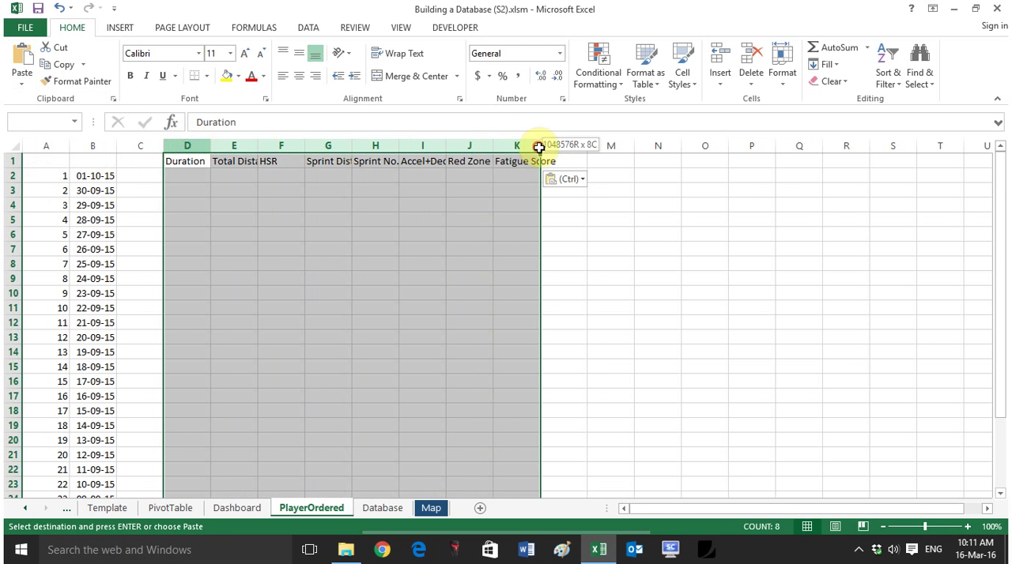
pyautogui.doubleClick(540, 147)
pyautogui.click(424, 248)
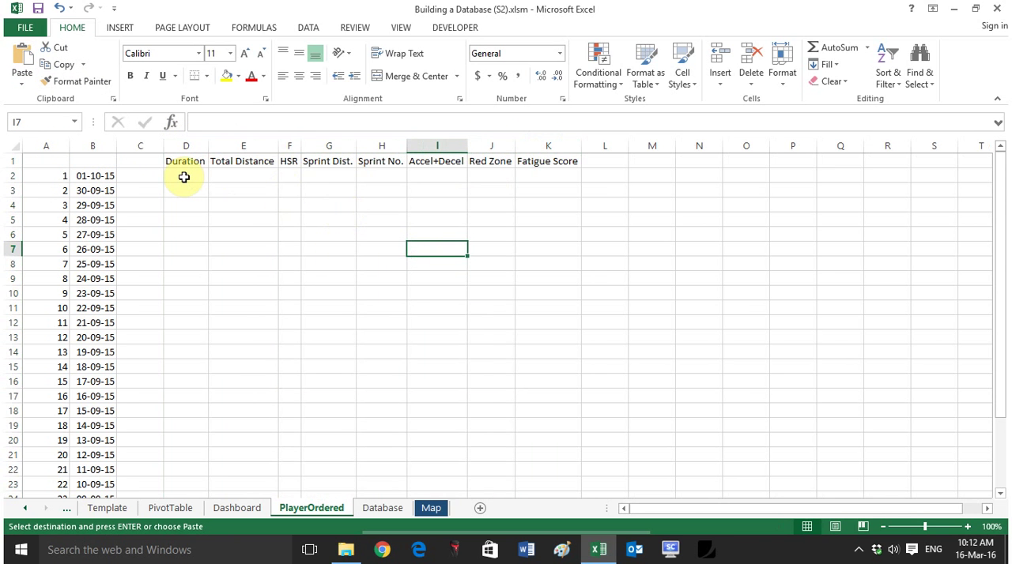
pyautogui.click(186, 176)
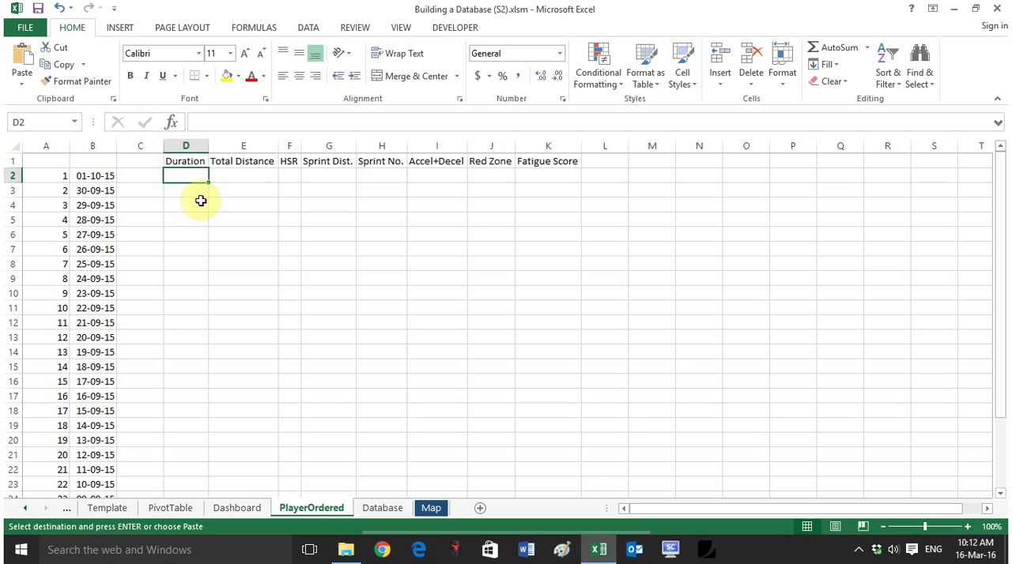
pyautogui.write('=')
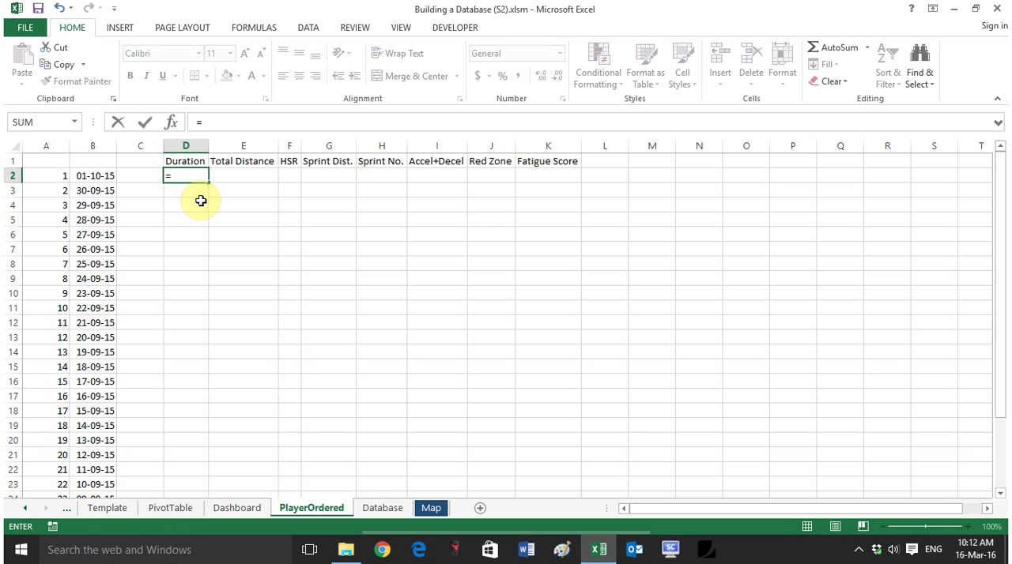
pyautogui.write('vl')
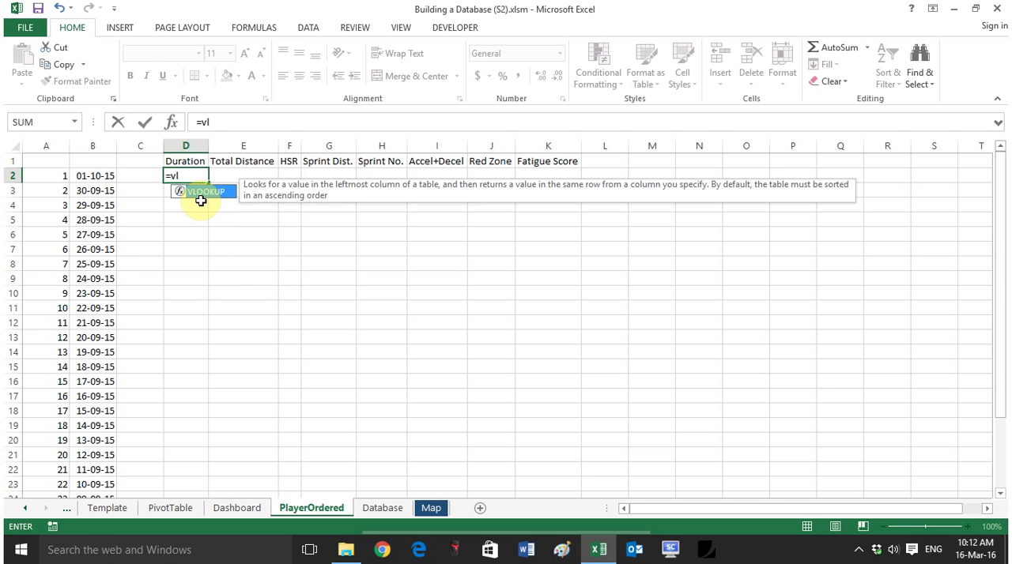
pyautogui.press('Left')
pyautogui.press('Right')
pyautogui.press('Delete')
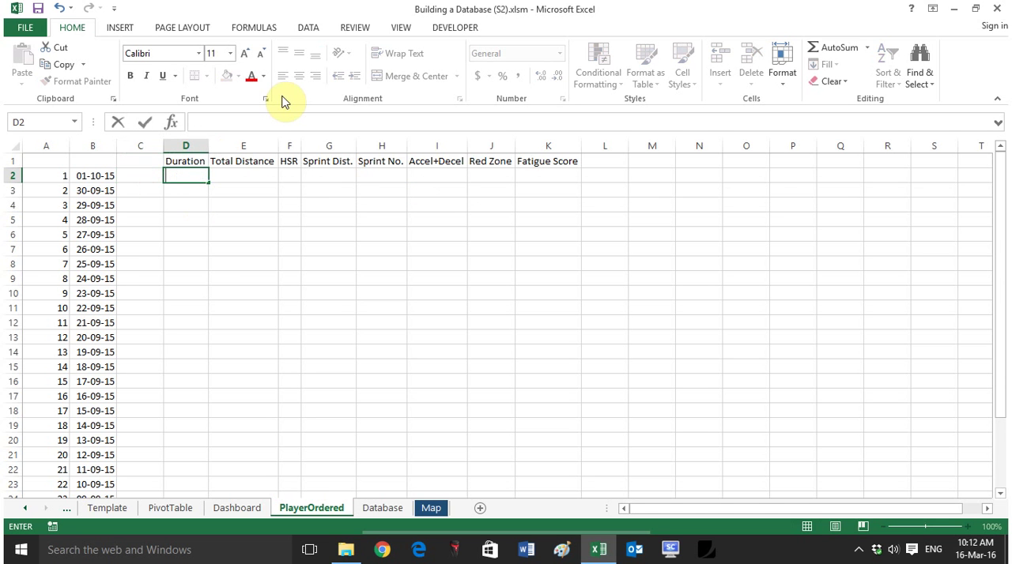
# Step: Start a VLOOKUP formula in cell D2 with lookup value $B2 and table array PivotTable!$A$2:$I$400, leaving the column index empty
pyautogui.write('=vl')
pyautogui.press('Tab')
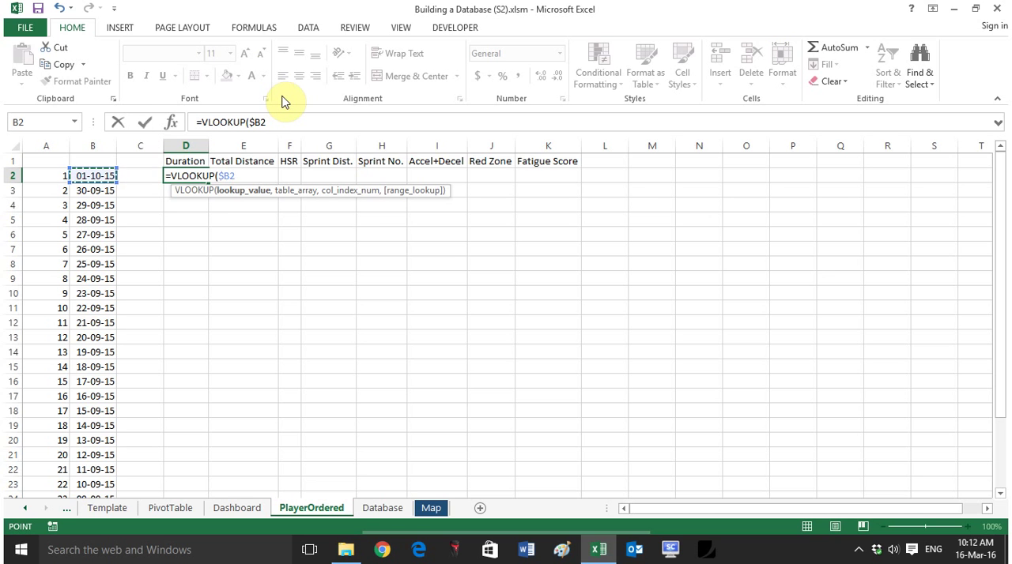
pyautogui.write(',')
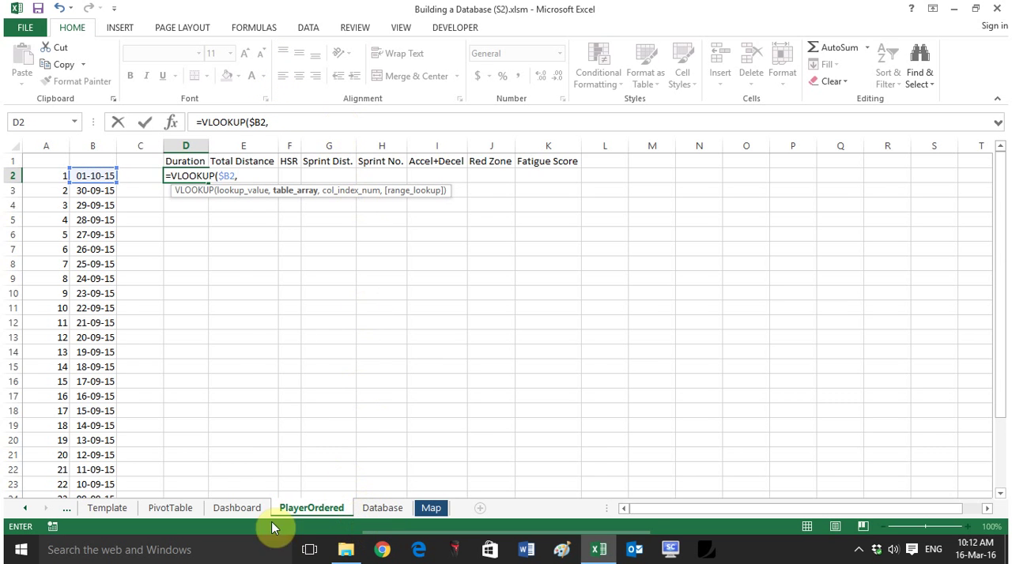
pyautogui.click(162, 513)
pyautogui.moveTo(41, 177); pyautogui.dragTo(411, 294)
pyautogui.write(',')
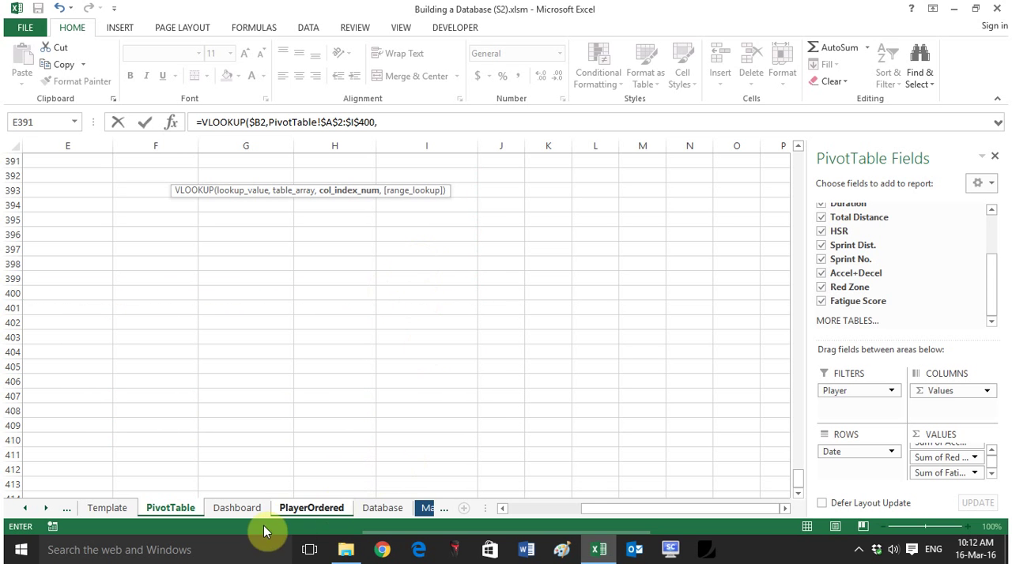
pyautogui.click(312, 510)
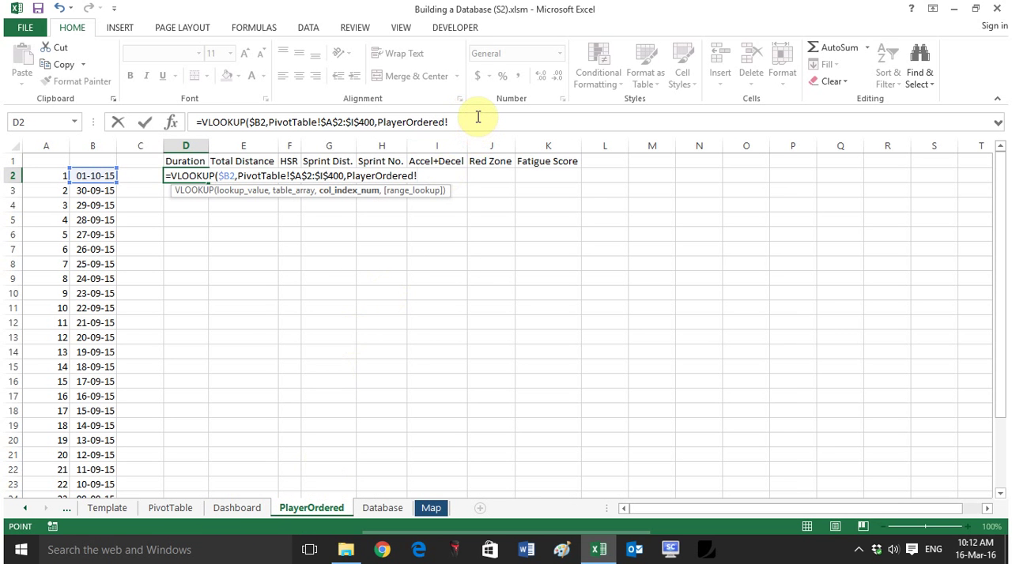
pyautogui.moveTo(476, 115); pyautogui.dragTo(378, 122)
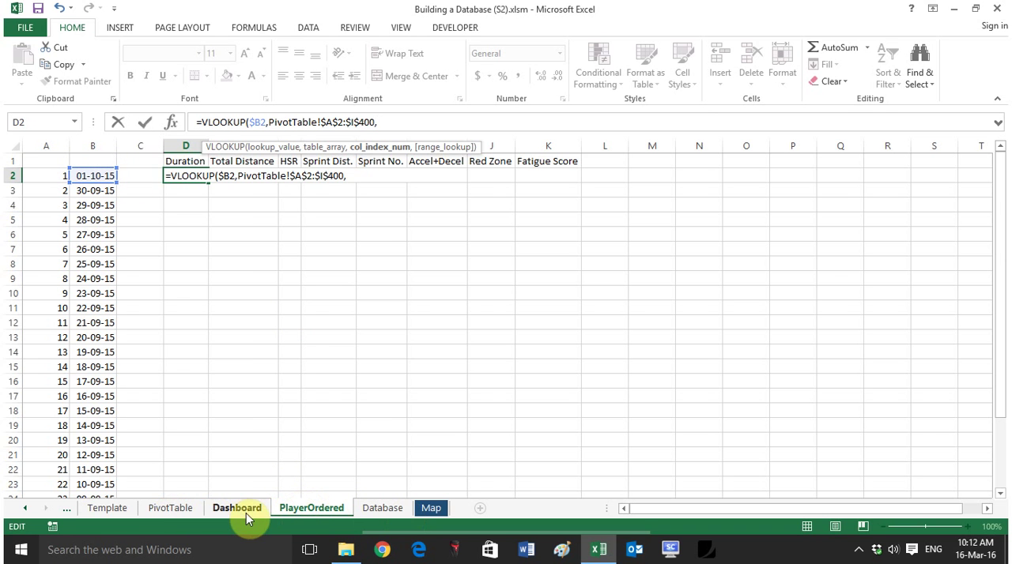
# Step: Complete the VLOOKUP in D2 with column index 2 and exact match FALSE, and centre the cell's contents
pyautogui.click(158, 511)
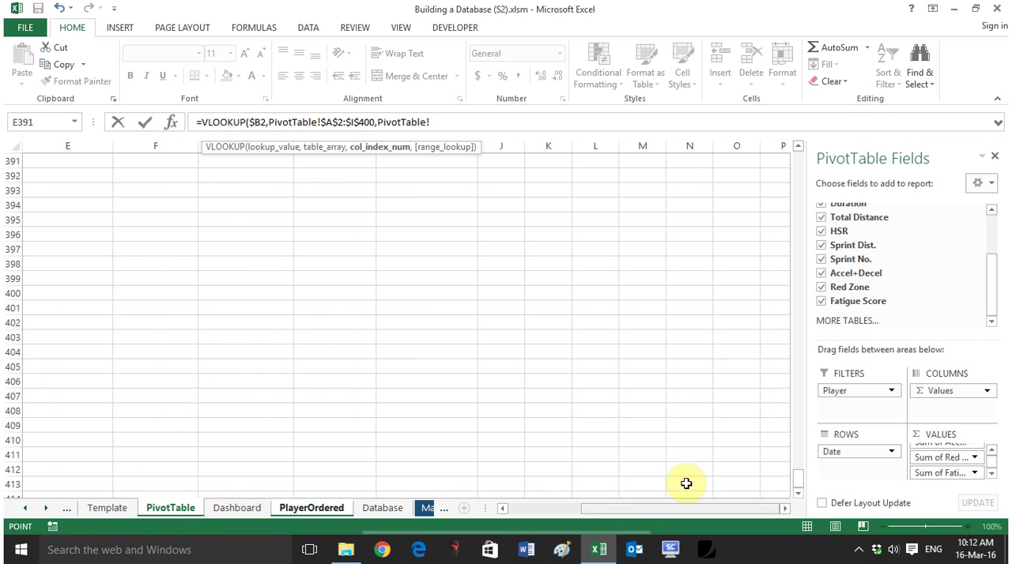
pyautogui.moveTo(685, 512); pyautogui.dragTo(609, 511)
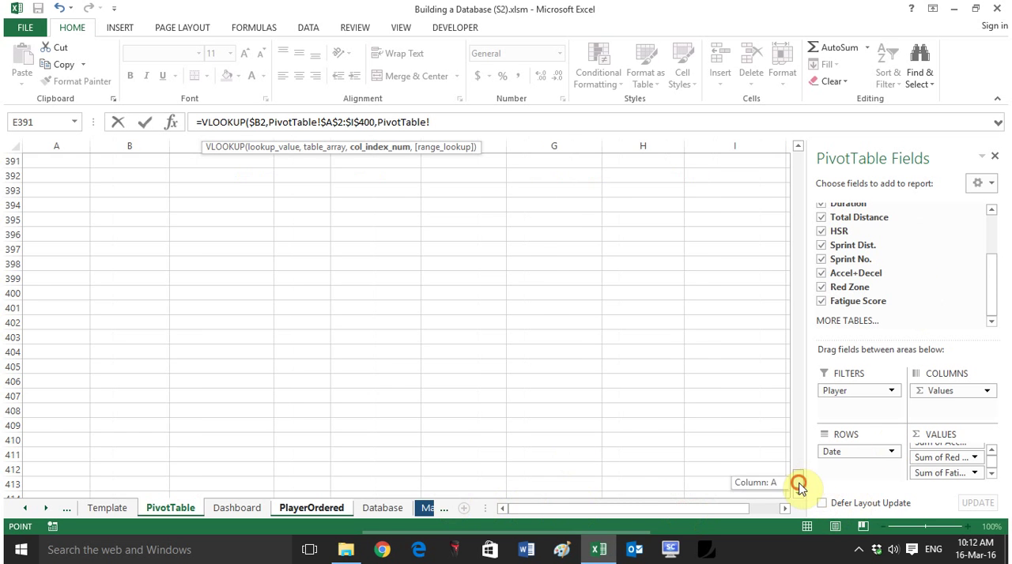
pyautogui.moveTo(798, 485); pyautogui.dragTo(797, 152)
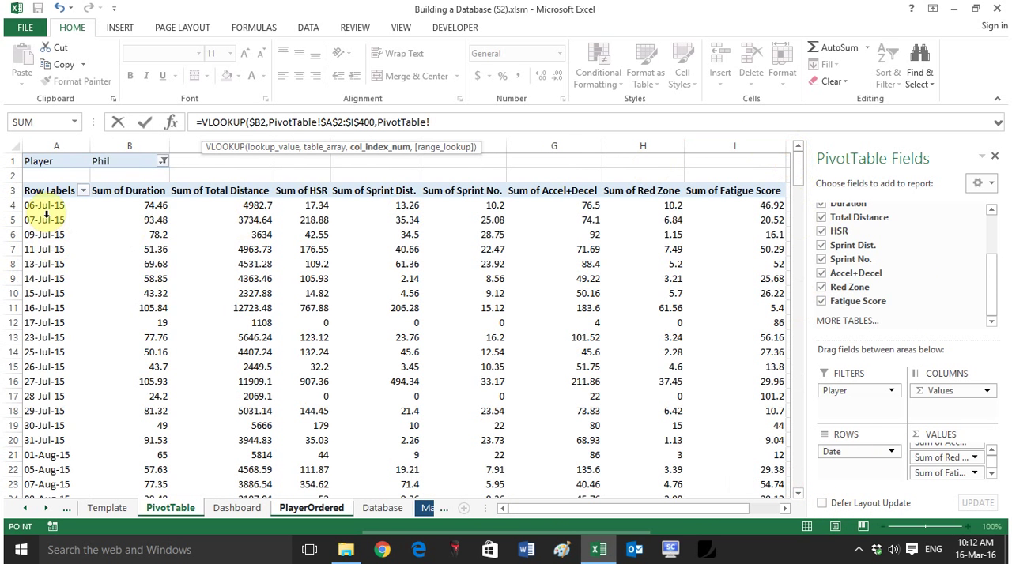
pyautogui.moveTo(457, 123); pyautogui.dragTo(396, 124)
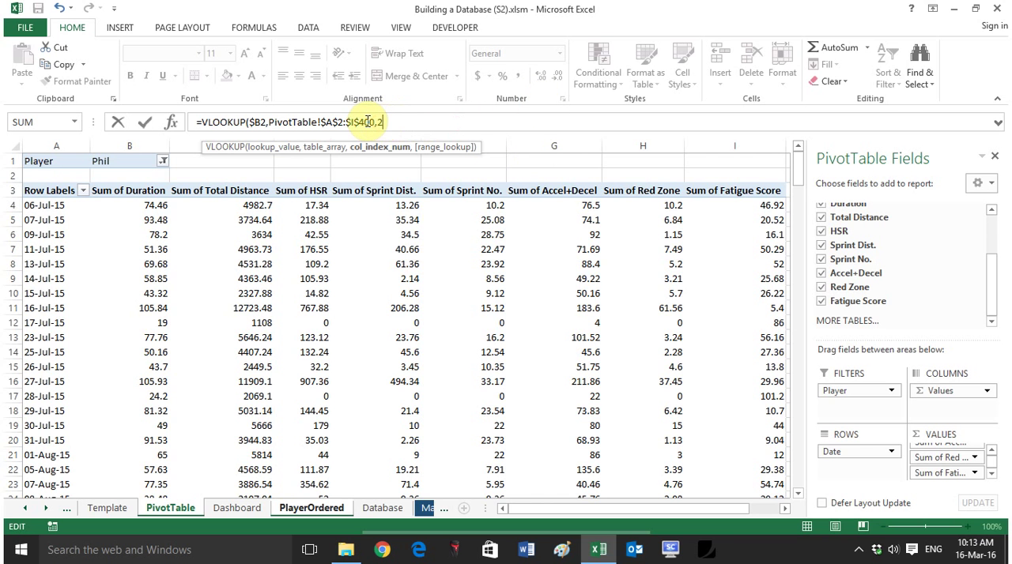
pyautogui.write(',')
pyautogui.press('Down')
pyautogui.press('Tab')
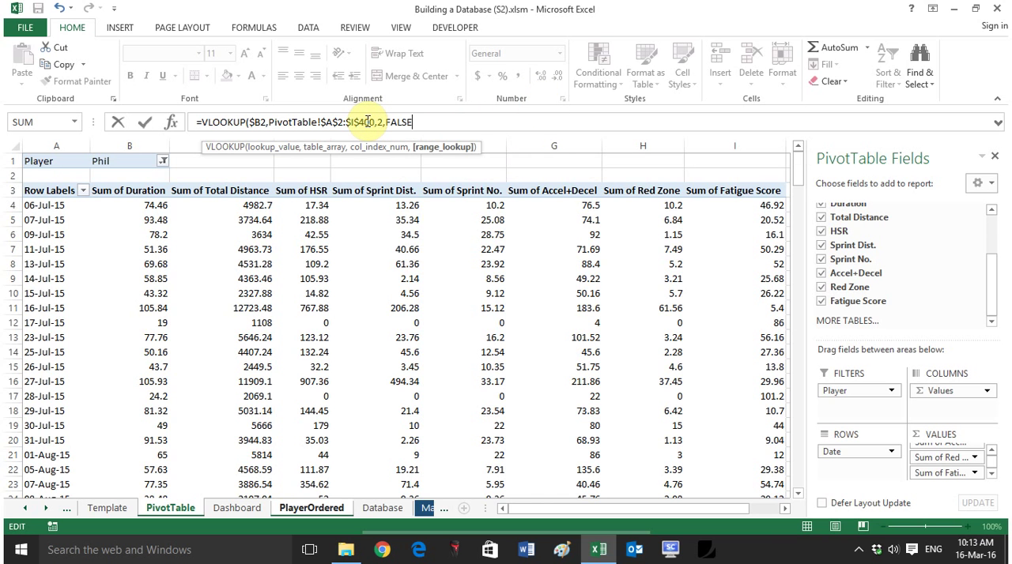
pyautogui.write(')')
pyautogui.press('Return')
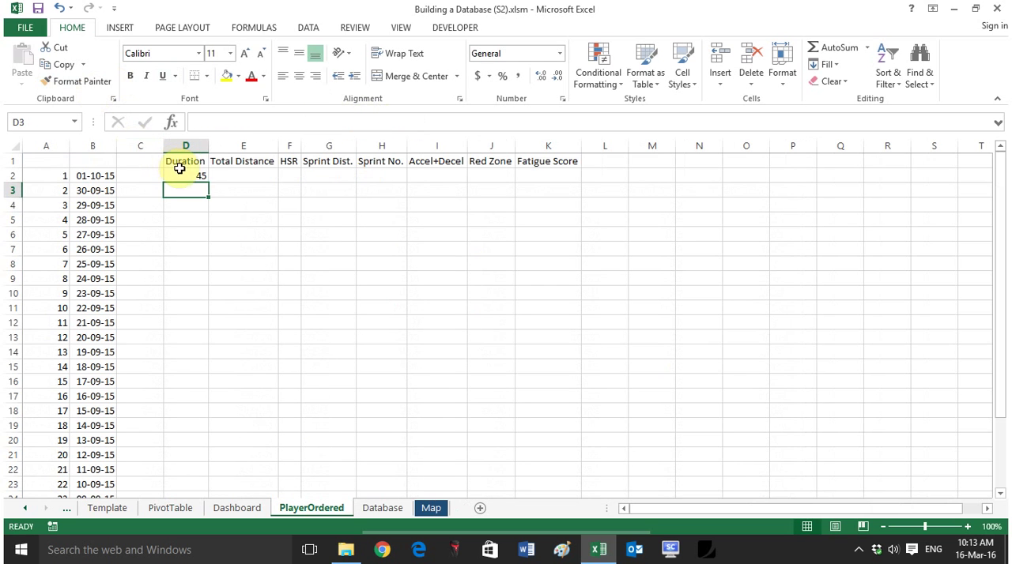
pyautogui.click(204, 175)
pyautogui.click(298, 76)
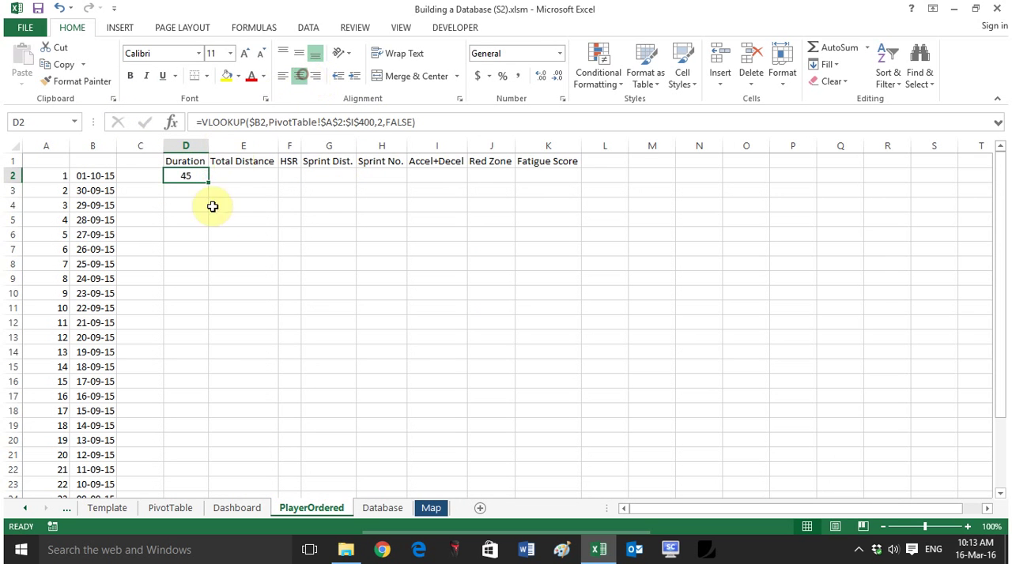
# Step: Copy the plain VLOOKUP from D2 across to K2 and change the column index in E2 to 3
pyautogui.moveTo(210, 184); pyautogui.dragTo(546, 197)
pyautogui.click(252, 178)
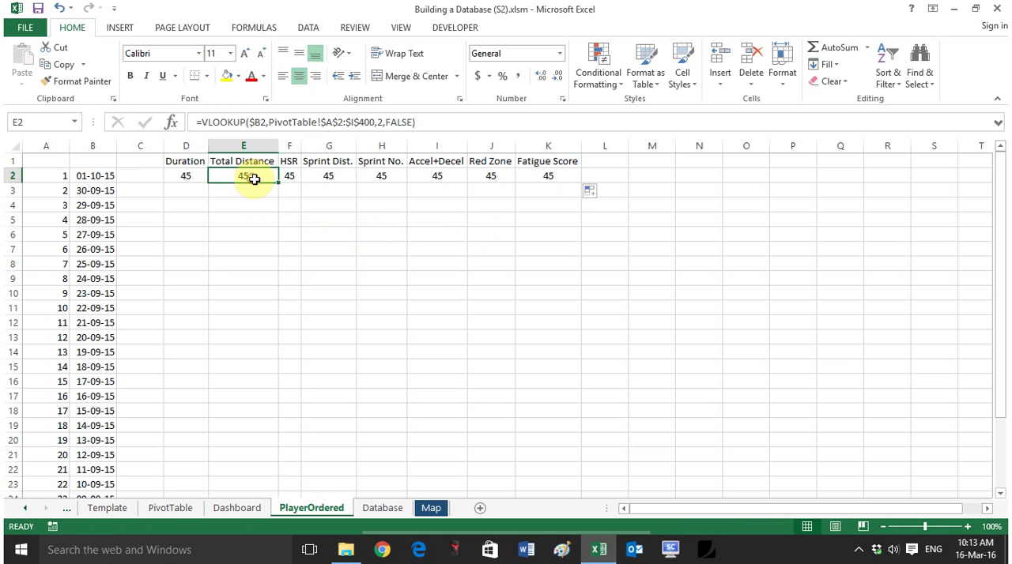
pyautogui.click(380, 123)
pyautogui.write('3')
pyautogui.press('Return')
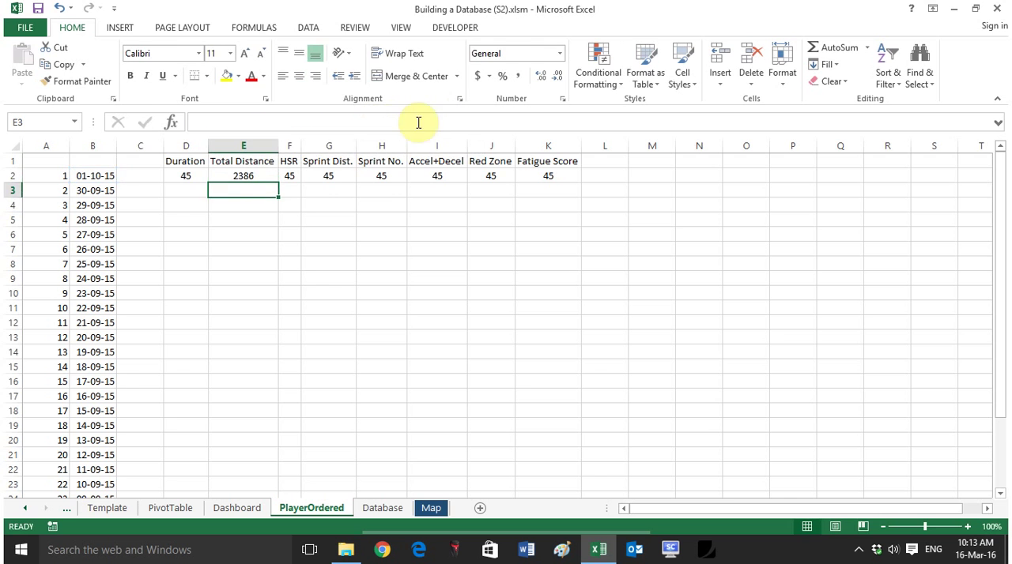
pyautogui.click(250, 174)
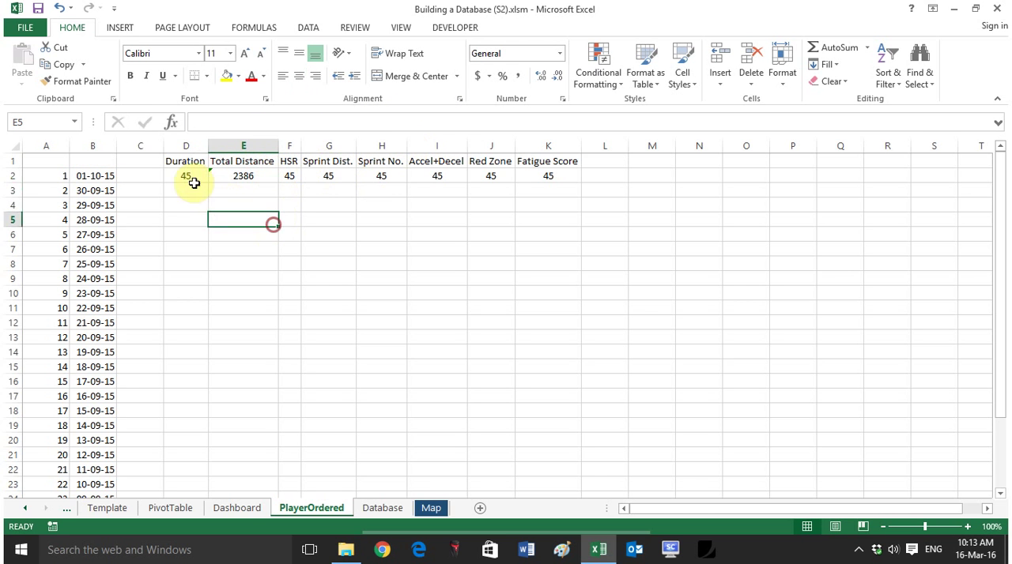
# Step: Fill the plain VLOOKUP from D2 down the Duration column alongside all the dates
pyautogui.click(187, 174)
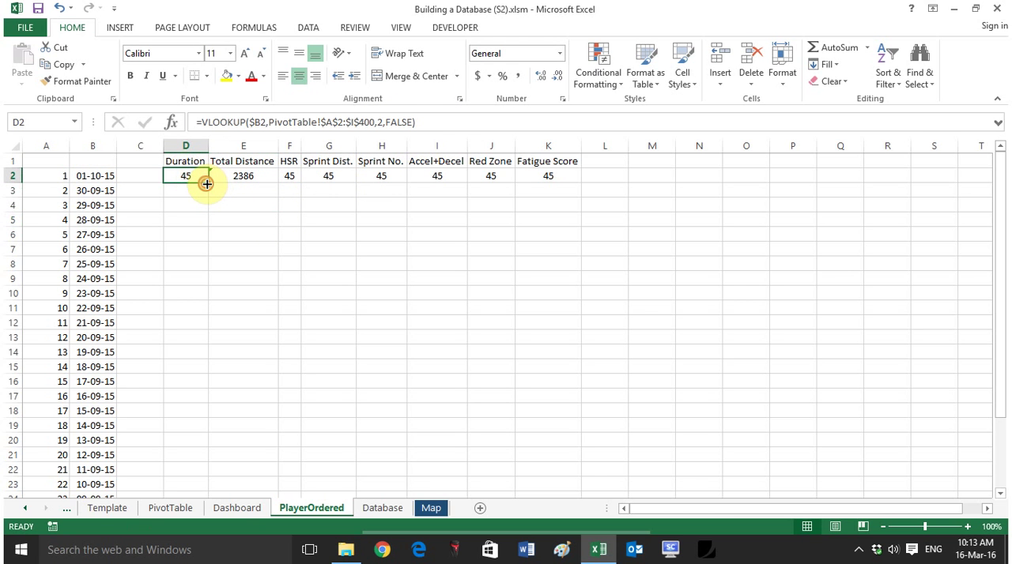
pyautogui.moveTo(208, 181); pyautogui.dragTo(187, 477)
pyautogui.scroll(3, 189, 267)
# Step: Wrap the D2 lookup in IFERROR with "" as the error value and fill it down the Duration column
pyautogui.click(186, 181)
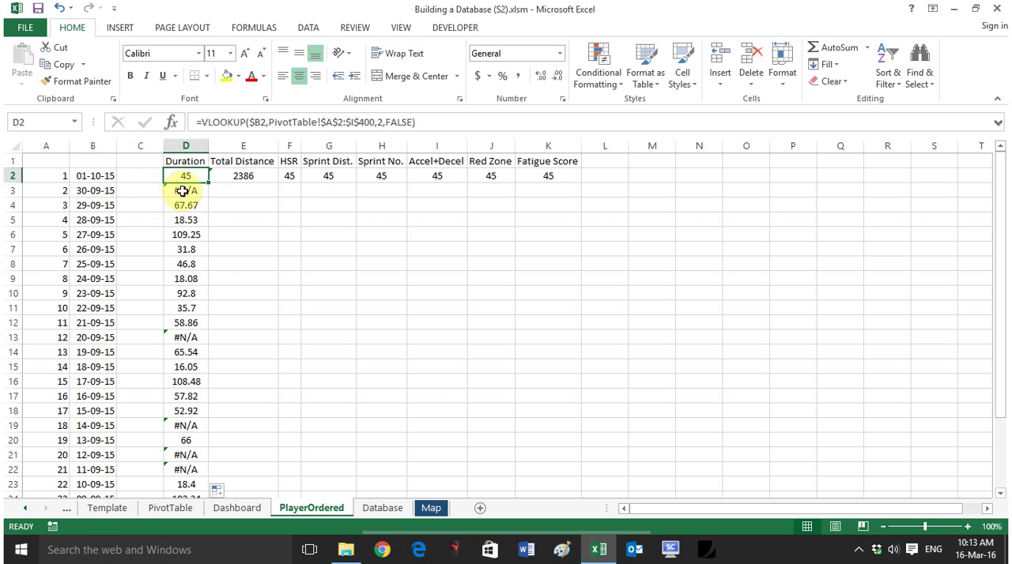
pyautogui.click(200, 123)
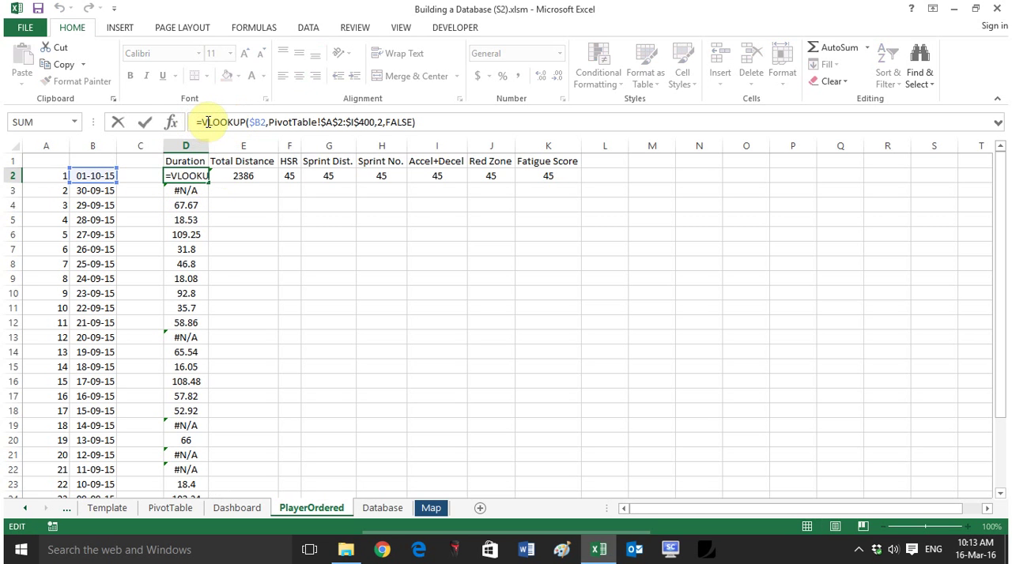
pyautogui.write('IFE')
pyautogui.press('Tab')
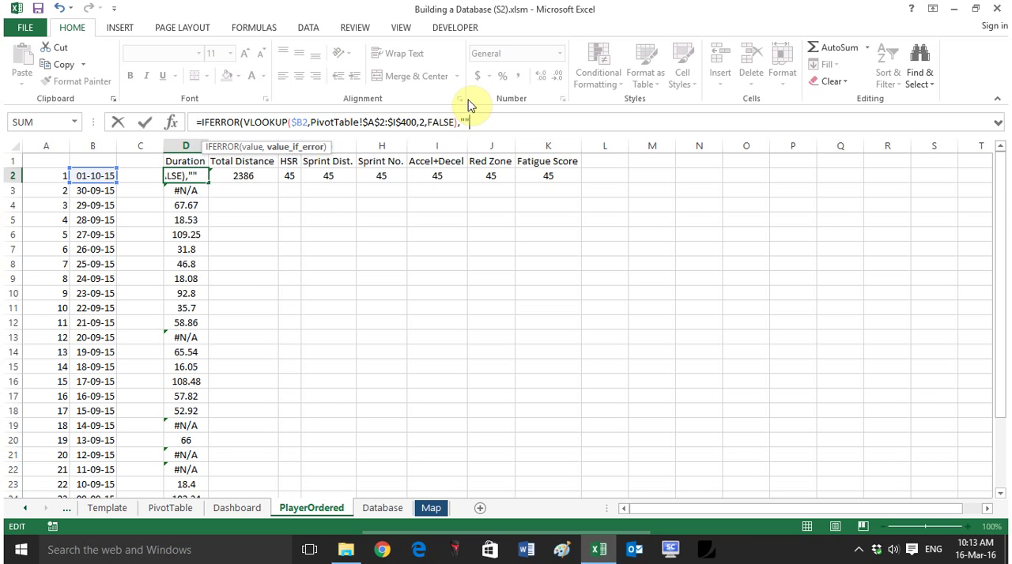
pyautogui.write(')')
pyautogui.press('Return')
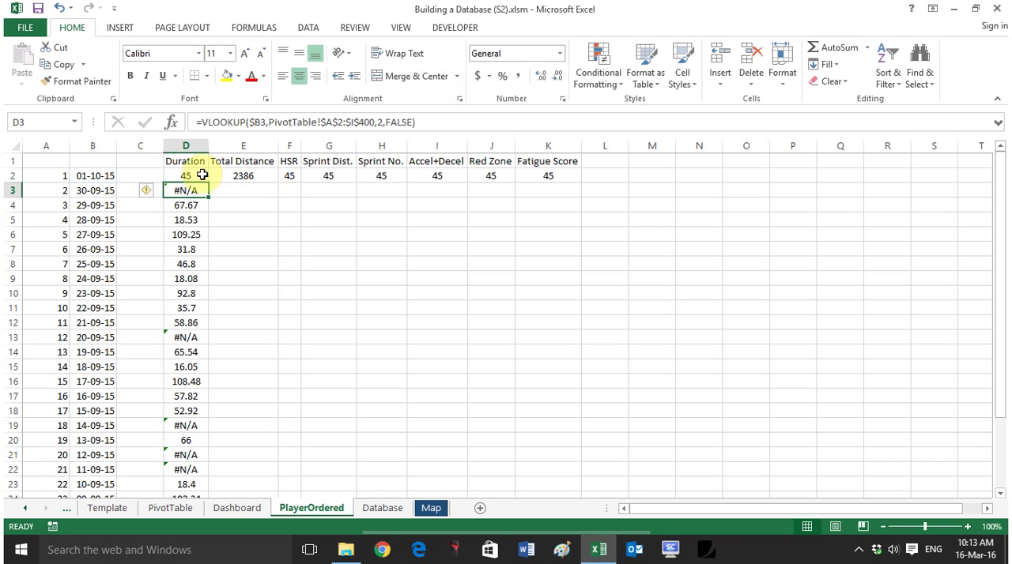
pyautogui.click(194, 177)
pyautogui.doubleClick(207, 185)
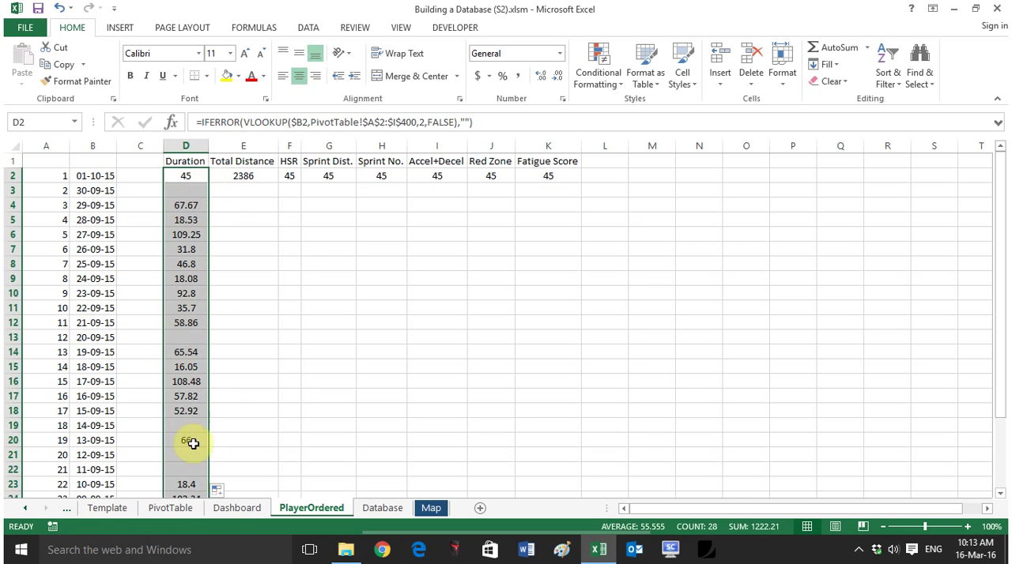
# Step: Copy the IFERROR lookup from D2 across row 2 to the Fatigue Score column
pyautogui.click(268, 176)
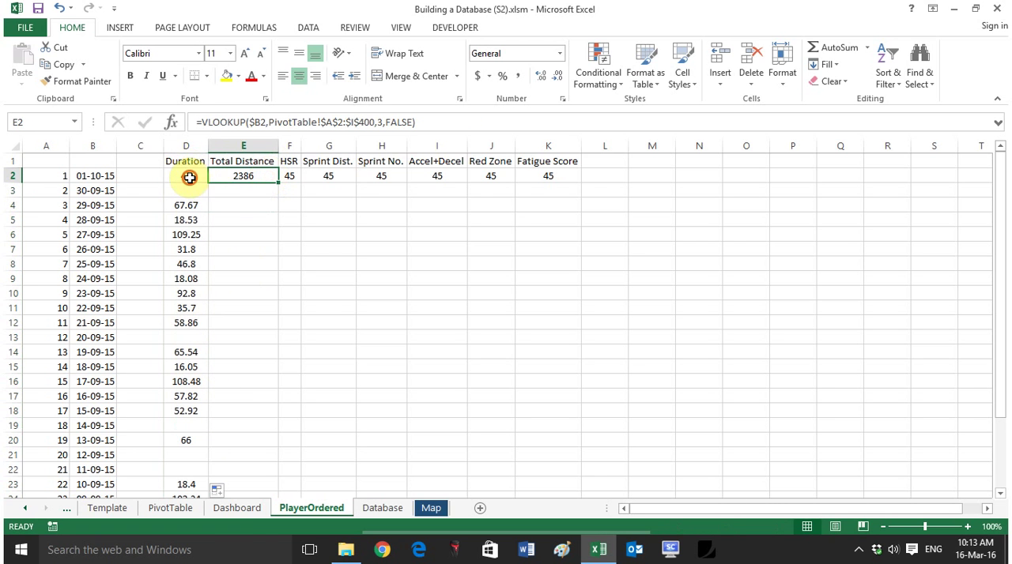
pyautogui.click(189, 177)
pyautogui.moveTo(209, 182); pyautogui.dragTo(553, 180)
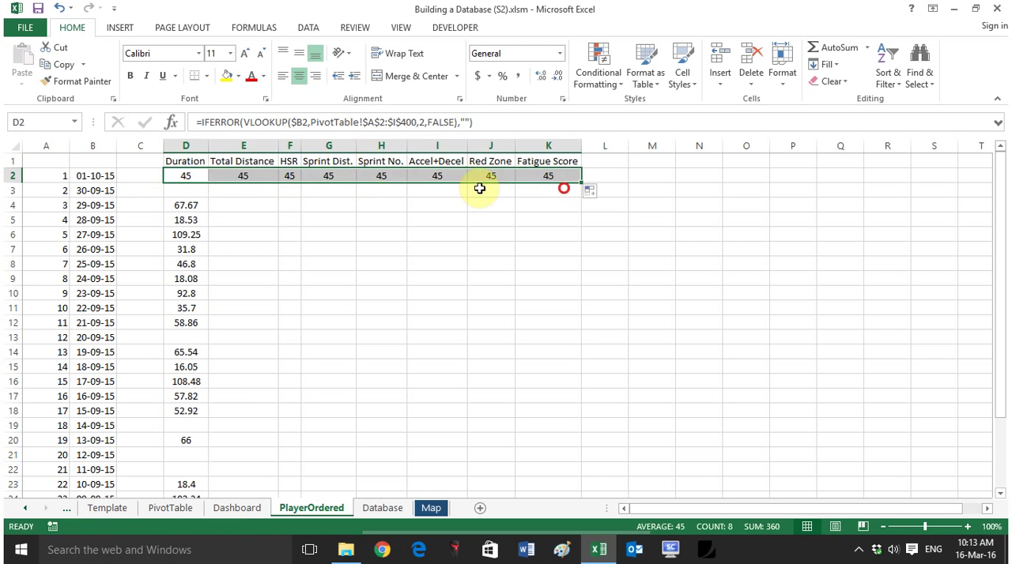
# Step: Set the lookup column index in E2 to 3 for Total Distance
pyautogui.click(247, 176)
pyautogui.click(417, 123)
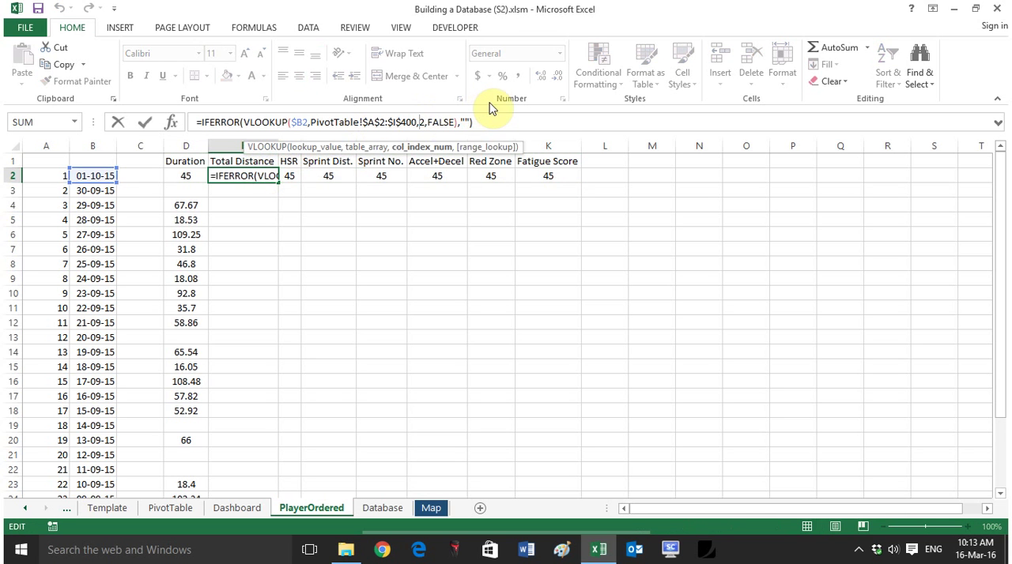
pyautogui.write('3')
pyautogui.press('Return')
pyautogui.press('Up')
pyautogui.press('Right')
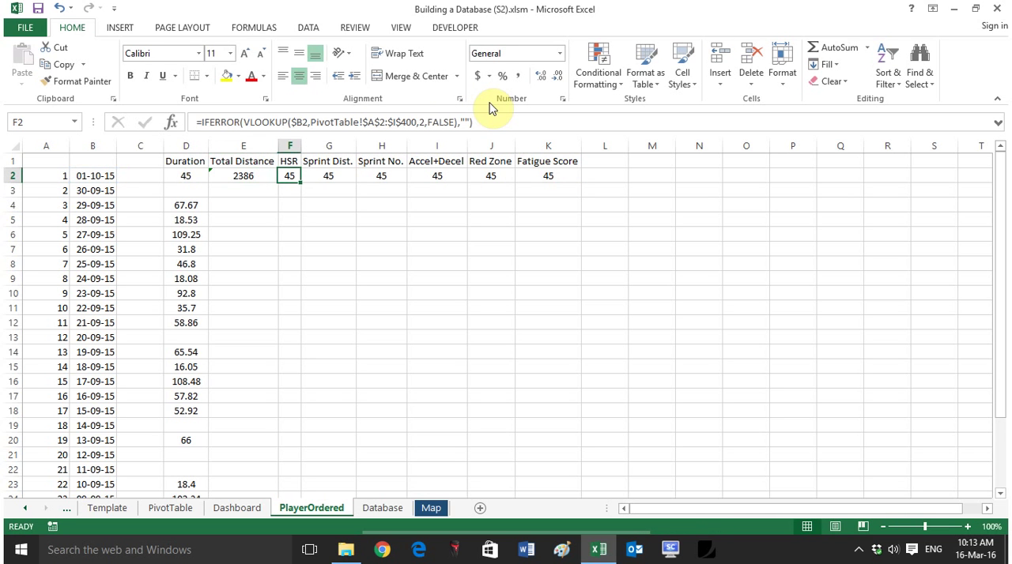
# Step: Set the lookup column index in F2 to 4 for HSR
pyautogui.click(422, 122)
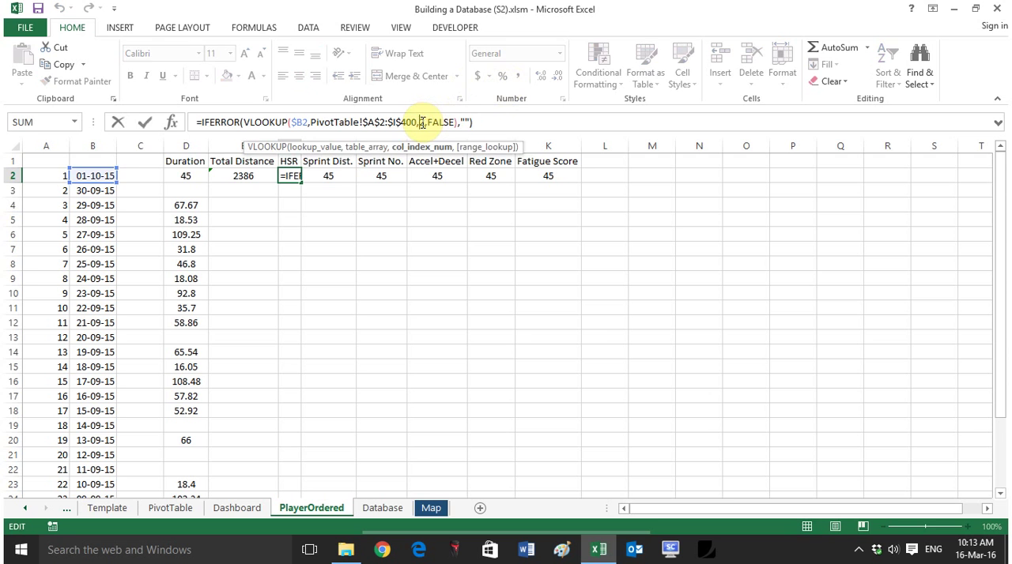
pyautogui.write('2')
pyautogui.press('Return')
pyautogui.press('Up')
pyautogui.press('Right')
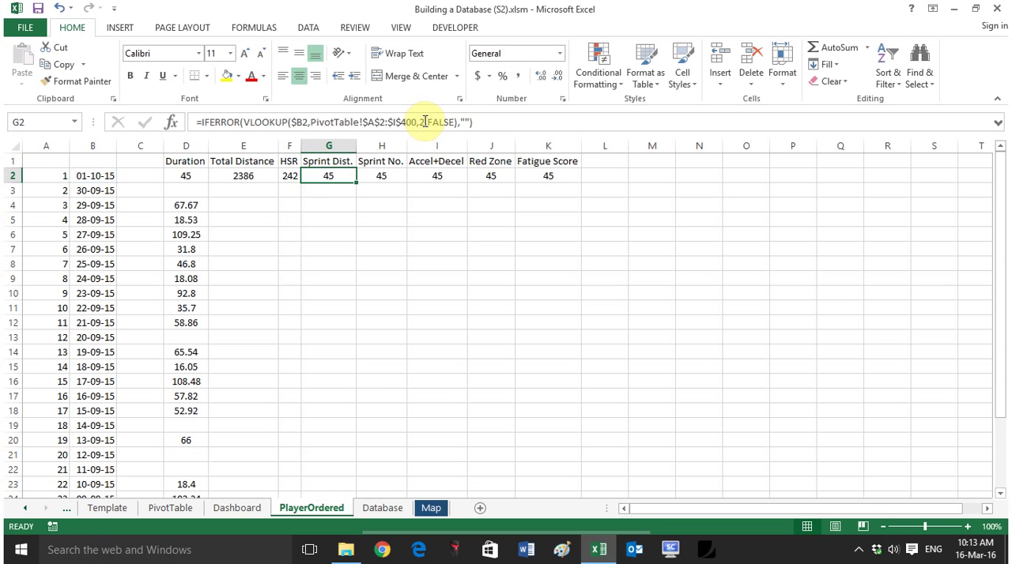
# Step: Set the lookup column index in G2 to 5 for Sprint Dist
pyautogui.click(423, 115)
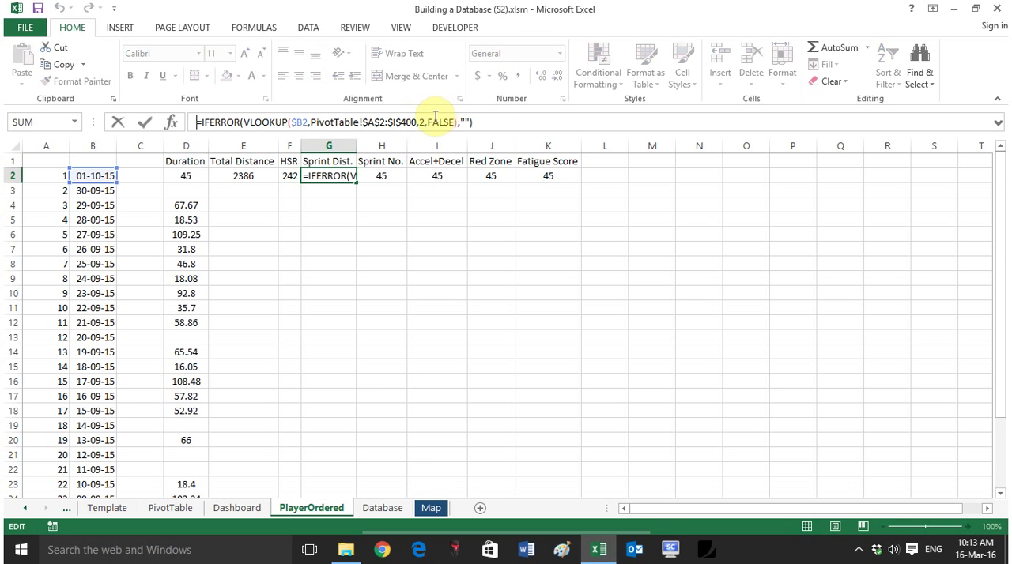
pyautogui.press('BackSpace')
pyautogui.write('5')
pyautogui.press('Return')
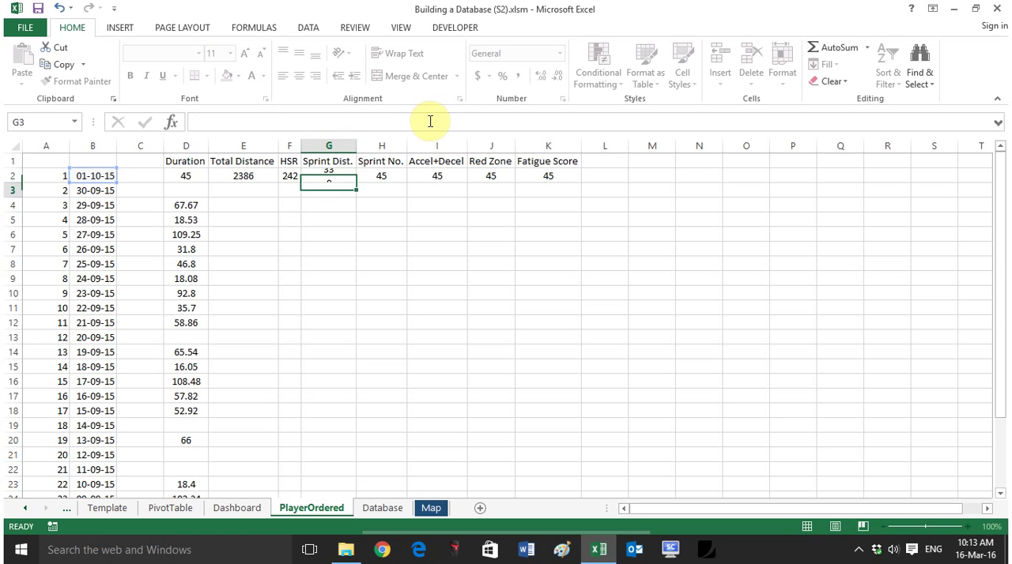
pyautogui.press('Up')
pyautogui.press('Right')
# Step: Set the lookup column index in H2 to 6 for Sprint No
pyautogui.click(428, 123)
pyautogui.click(425, 122)
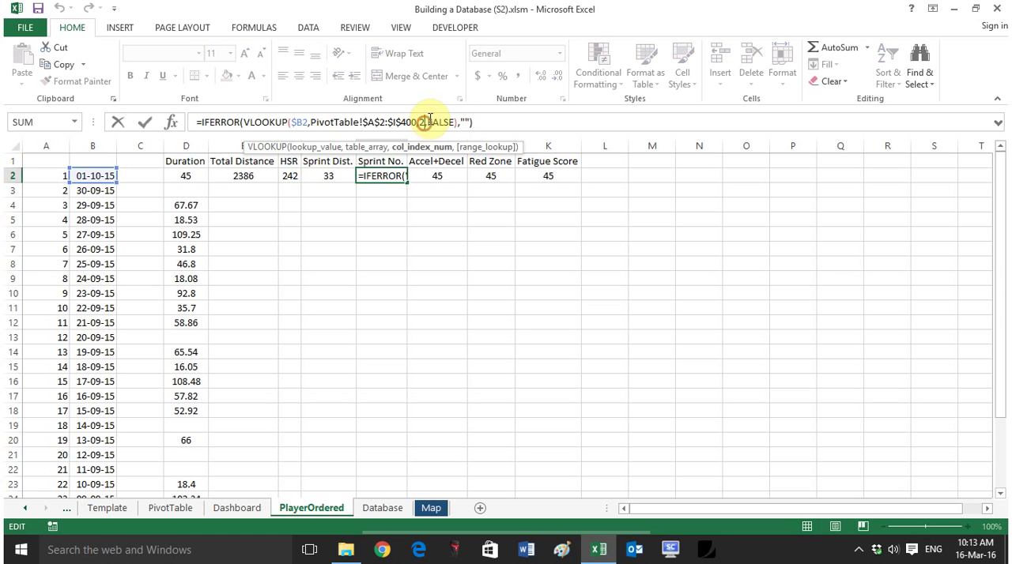
pyautogui.write('6')
pyautogui.press('Return')
pyautogui.press('Up')
pyautogui.press('Right')
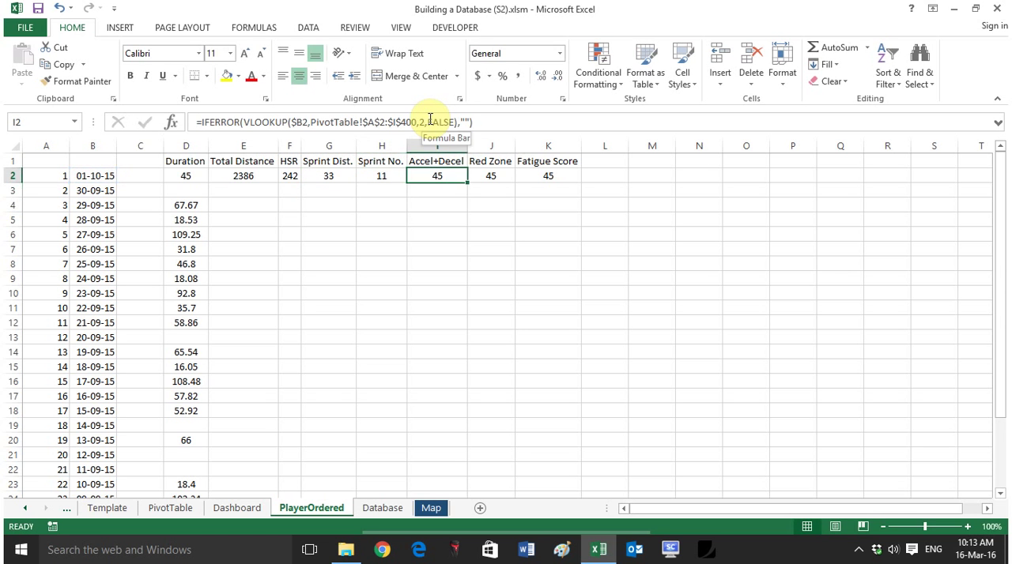
# Step: Set the lookup column index in I2 to 7 for Accel+Decel
pyautogui.click(428, 122)
pyautogui.click(423, 123)
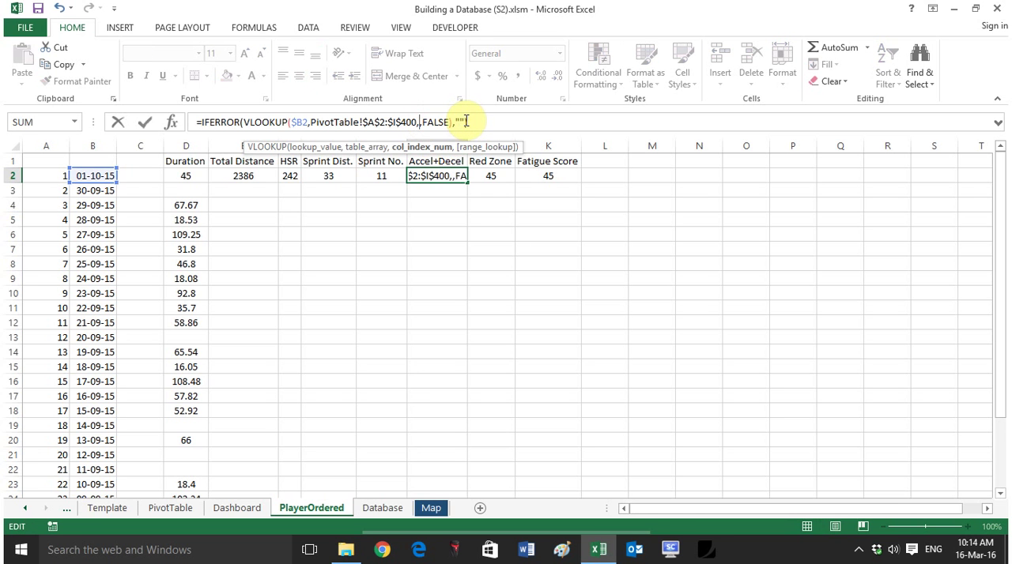
pyautogui.write('2')
pyautogui.press('Return')
pyautogui.press('Up')
pyautogui.press('Right')
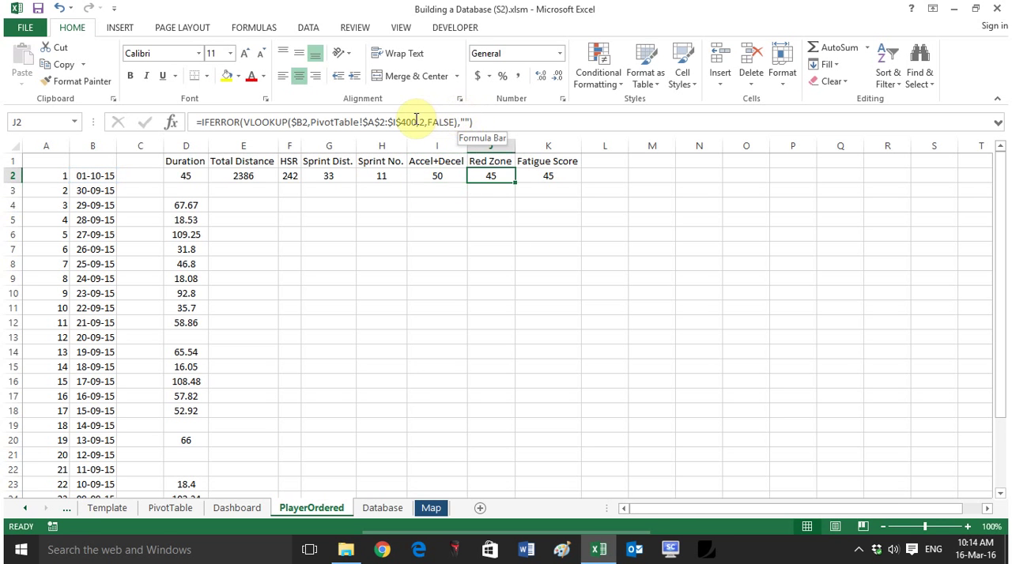
# Step: Set the lookup column index in J2 to 8 for Red Zone
pyautogui.click(419, 121)
pyautogui.write('8')
pyautogui.press('Return')
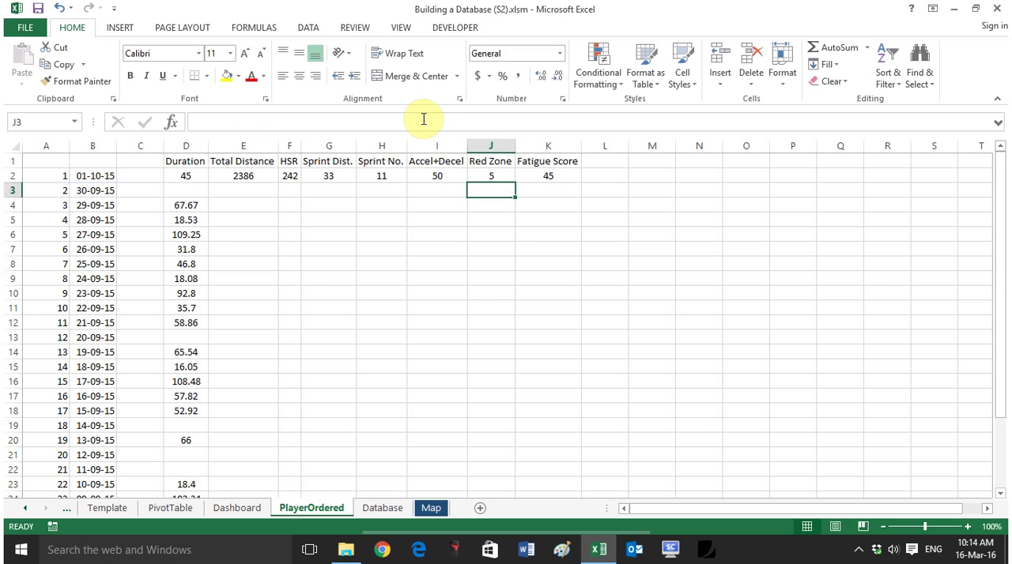
pyautogui.press('Up')
pyautogui.press('Right')
# Step: Set the lookup column index in K2 to 9 for Fatigue Score
pyautogui.click(425, 121)
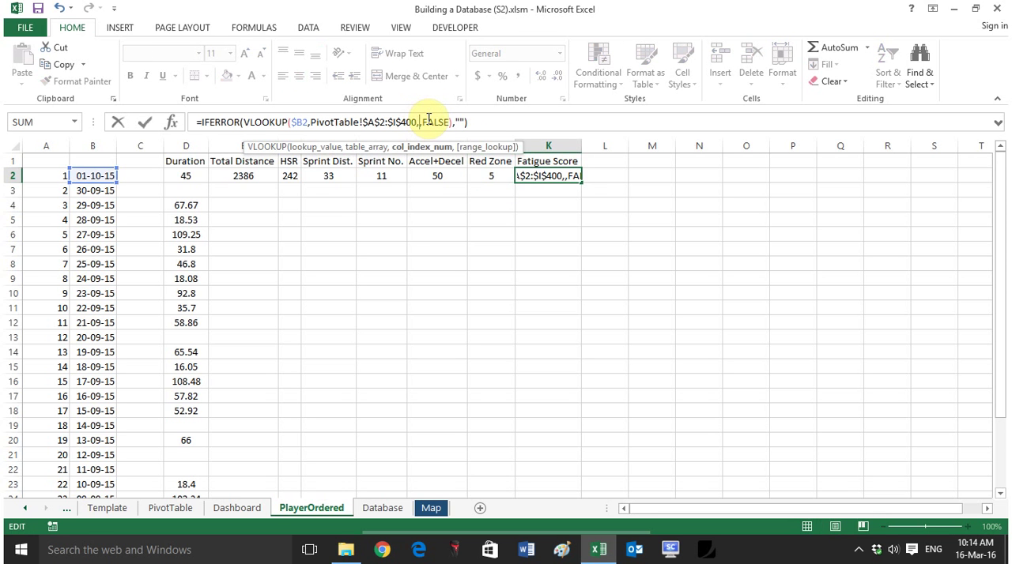
pyautogui.write('9')
pyautogui.press('Return')
# Step: Fill the lookups in E2:K2 down through all the date rows
pyautogui.moveTo(237, 172); pyautogui.dragTo(569, 181)
pyautogui.doubleClick(582, 181)
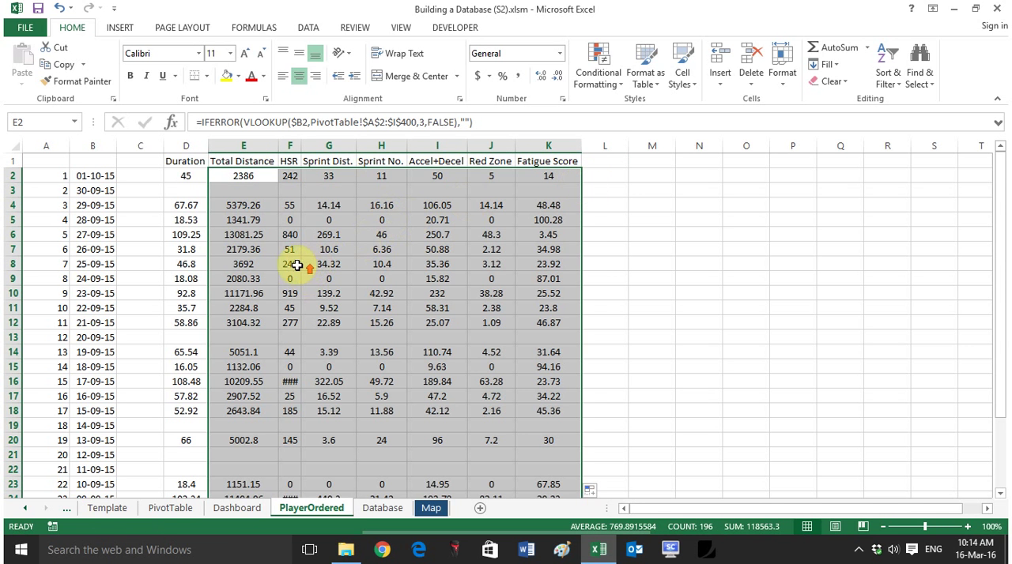
pyautogui.click(265, 322)
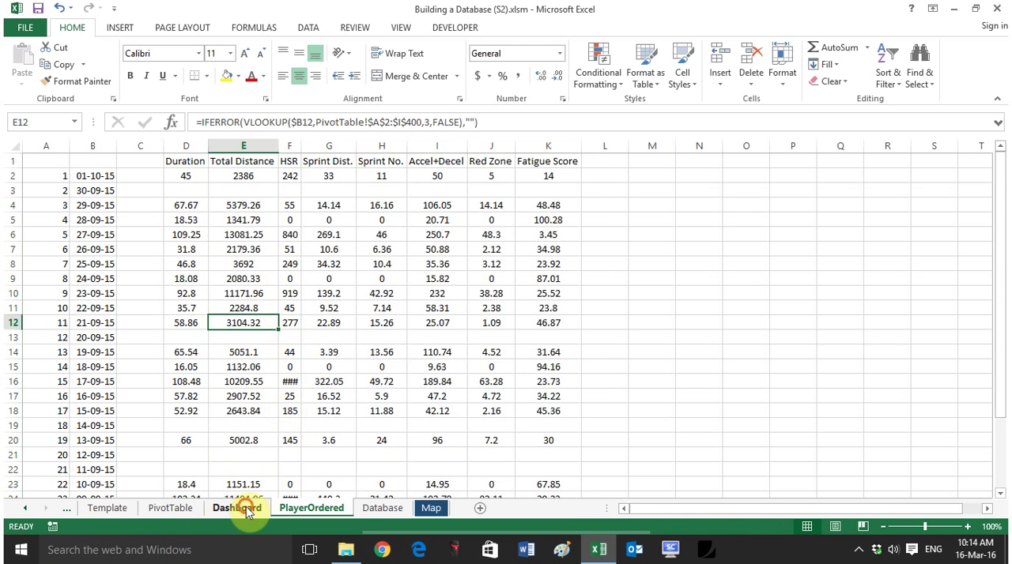
# Step: Choose the second player in the Dashboard's Player slicer, then return to PlayerOrdered and select the dates in B2:B29
pyautogui.click(248, 510)
pyautogui.click(76, 207)
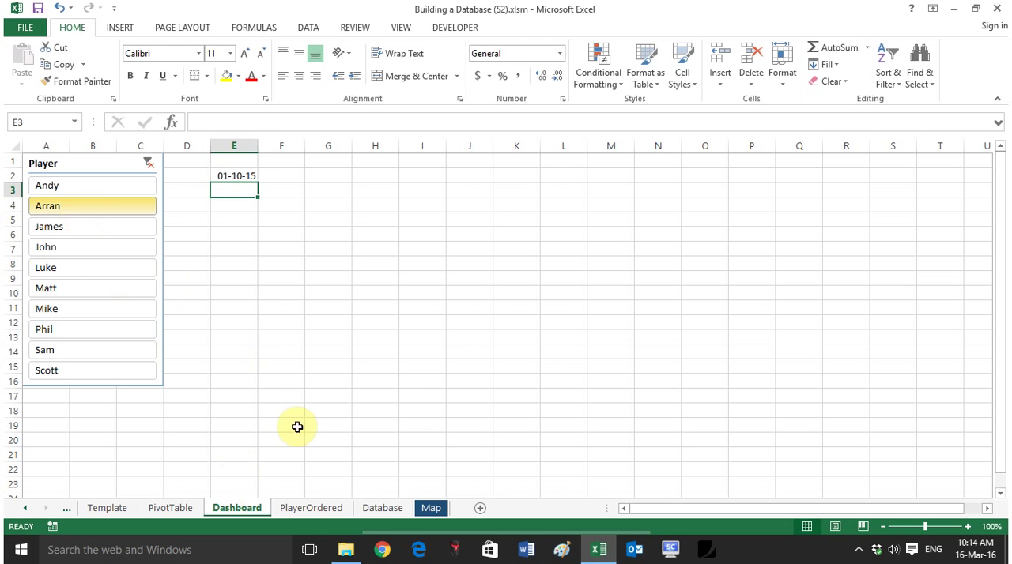
pyautogui.click(326, 508)
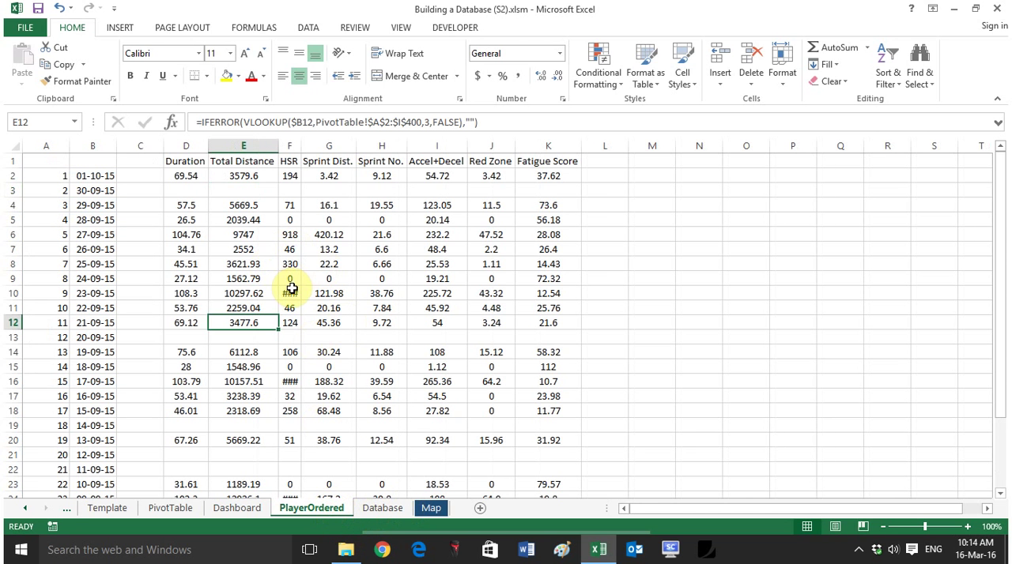
pyautogui.moveTo(111, 175); pyautogui.dragTo(90, 485)
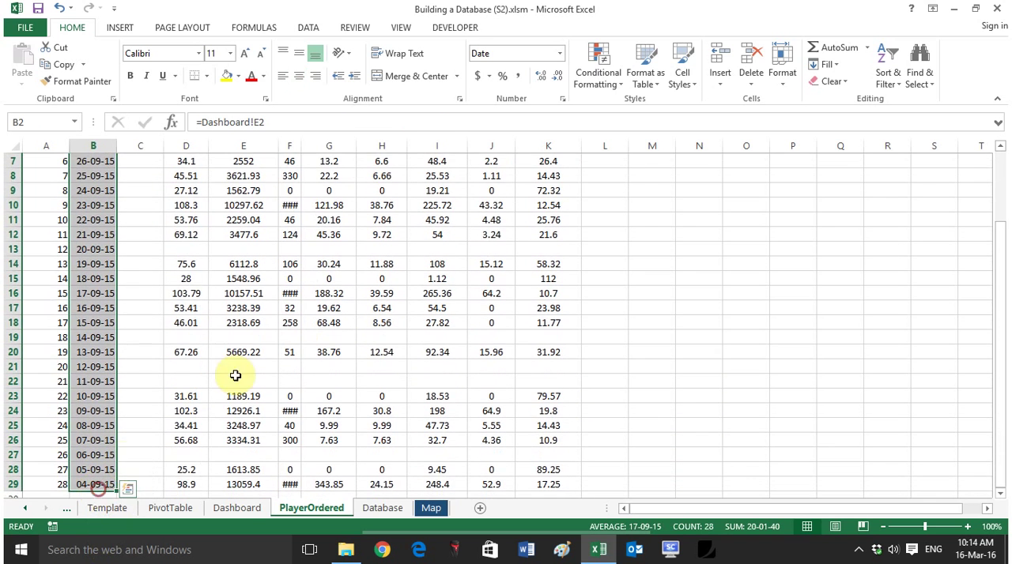
# Step: Add Total Distance values E2:E29 to the selected dates and insert a clustered column chart from both ranges
pyautogui.scroll(2, 238, 332)
pyautogui.moveTo(243, 176); pyautogui.dragTo(248, 443)
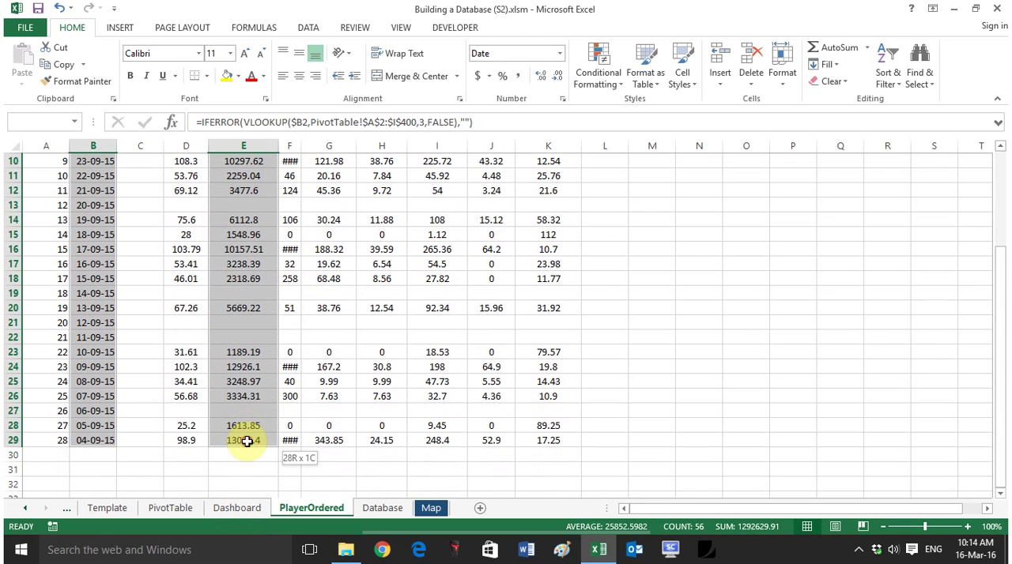
pyautogui.click(120, 28)
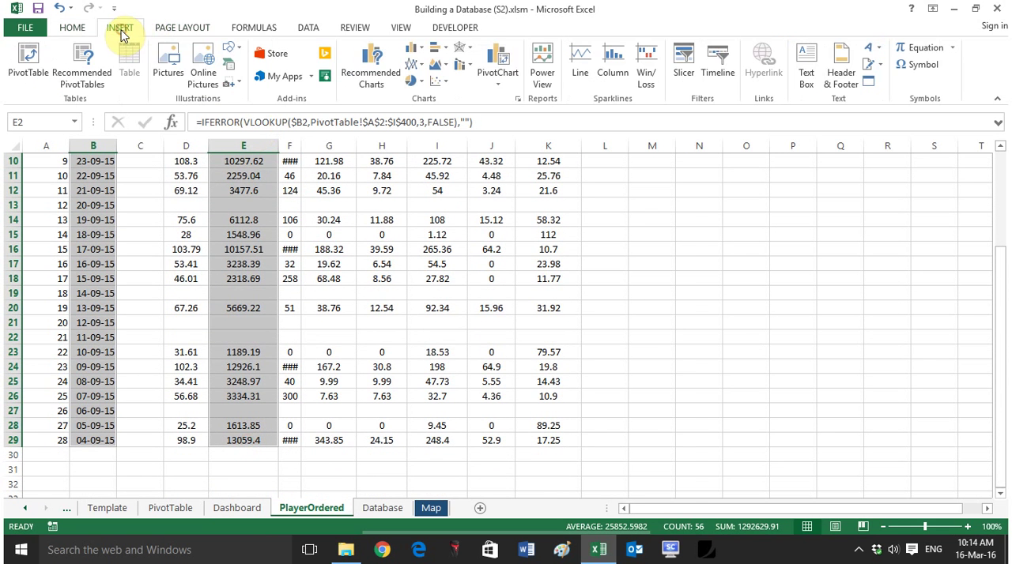
pyautogui.click(410, 60)
pyautogui.click(424, 98)
# Step: Move the new chart clear of the data, beside the Fatigue Score column on PlayerOrdered
pyautogui.scroll(3, 606, 313)
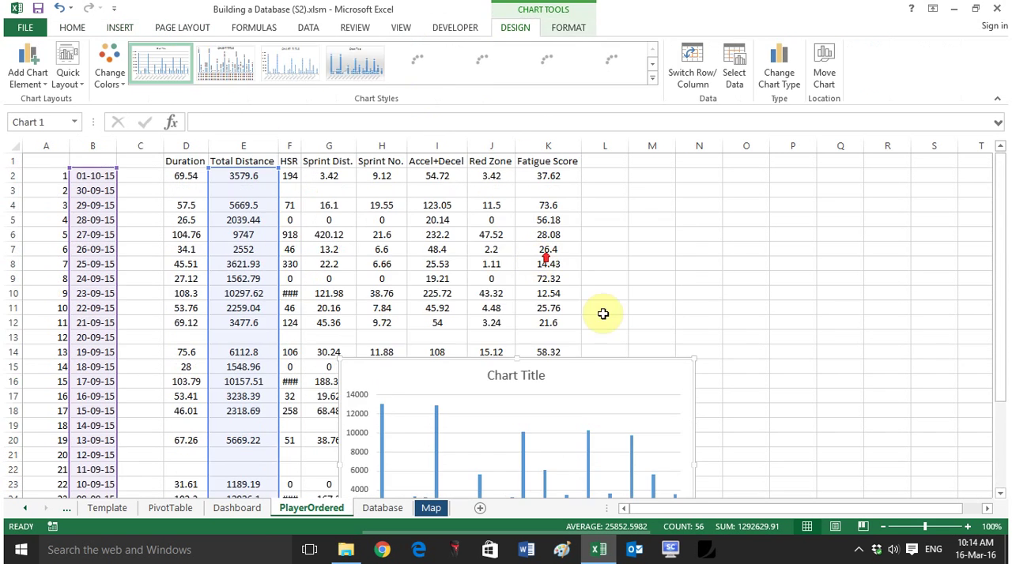
pyautogui.moveTo(606, 360); pyautogui.dragTo(750, 187)
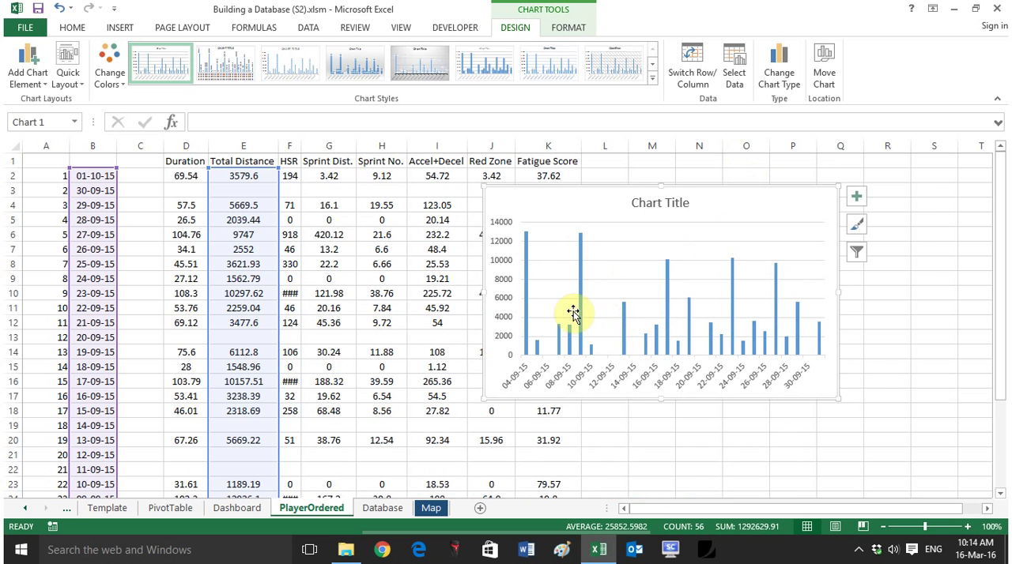
pyautogui.moveTo(580, 194); pyautogui.dragTo(664, 204)
pyautogui.click(636, 442)
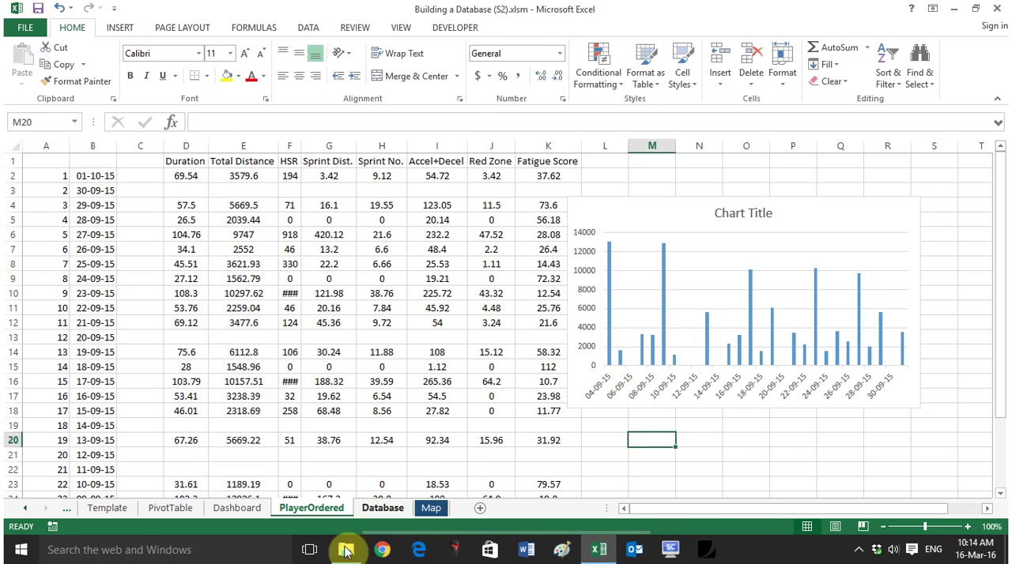
# Step: Choose the fifth player in the Dashboard's Player slicer, then return to PlayerOrdered to check the chart
pyautogui.click(229, 508)
pyautogui.click(90, 267)
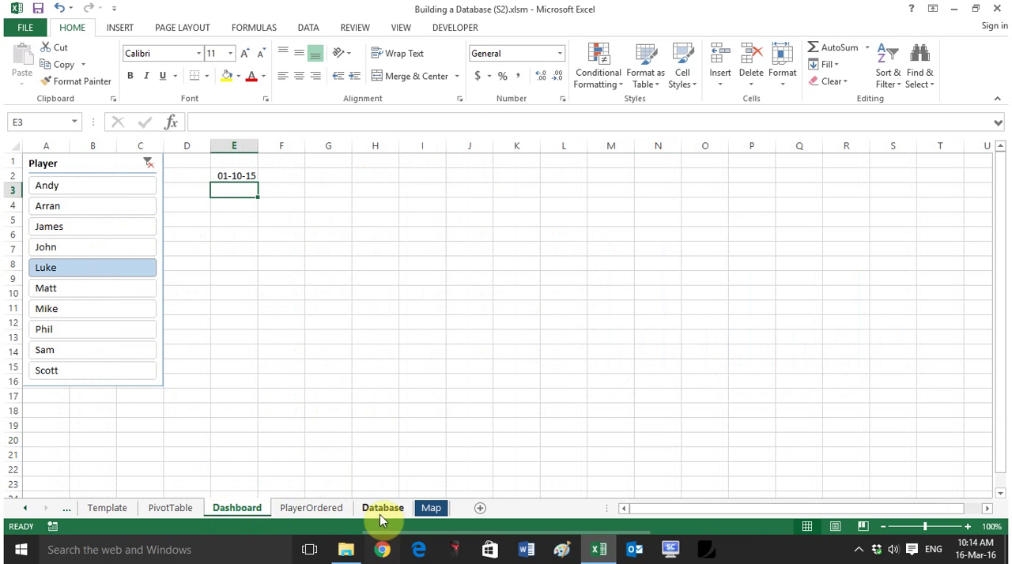
pyautogui.click(329, 510)
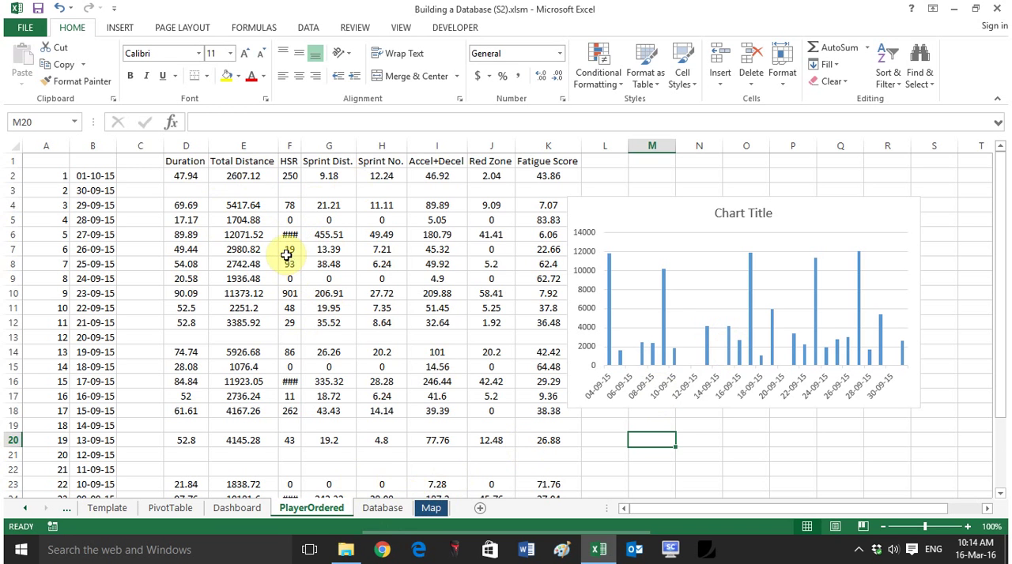
# Step: Pick F2 on the Dashboard and examine the metric headings in A9:A16 on the Additional Info sheet
pyautogui.click(231, 512)
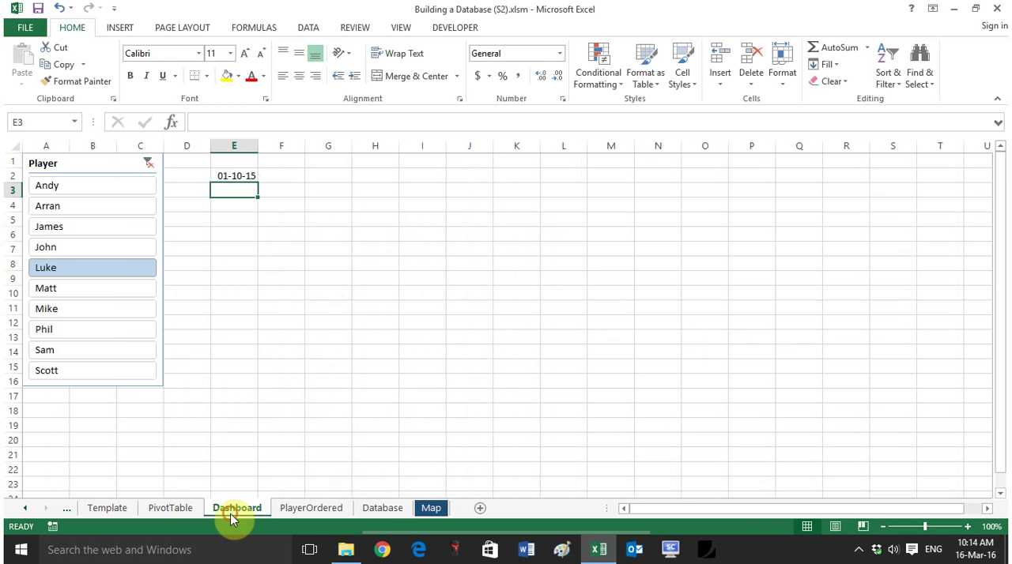
pyautogui.click(294, 173)
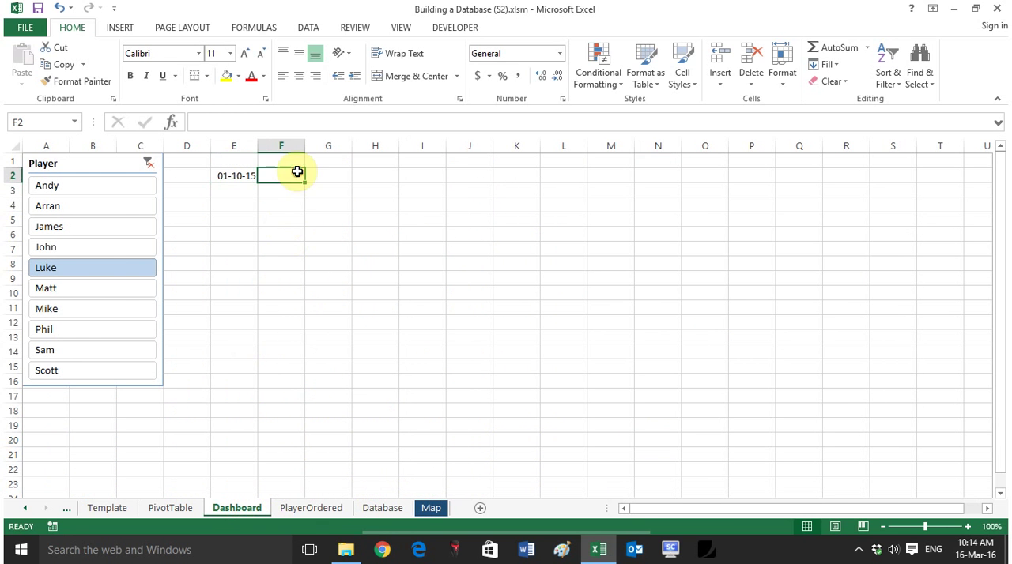
pyautogui.click(25, 512)
pyautogui.click(192, 509)
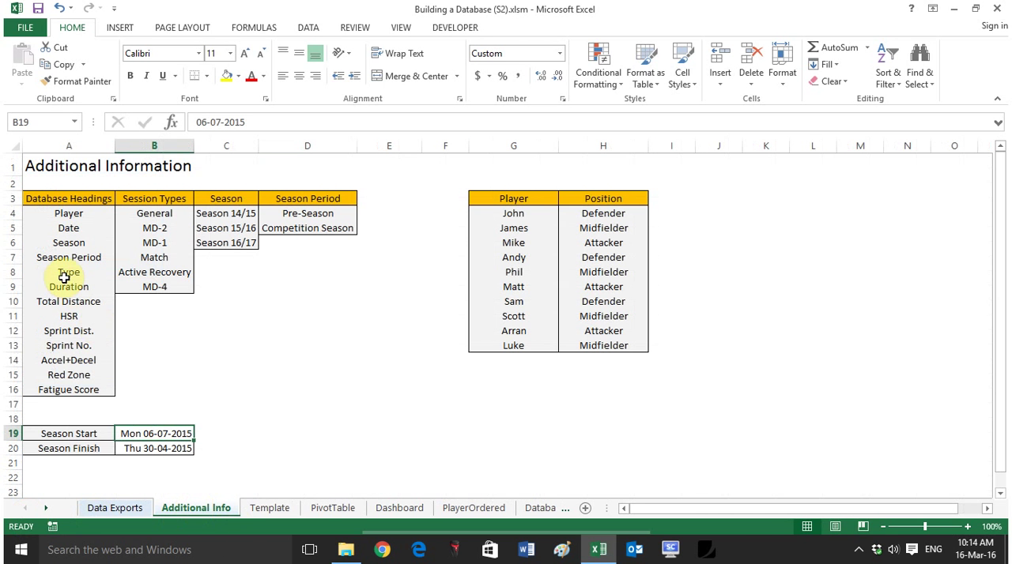
pyautogui.moveTo(71, 290); pyautogui.dragTo(71, 389)
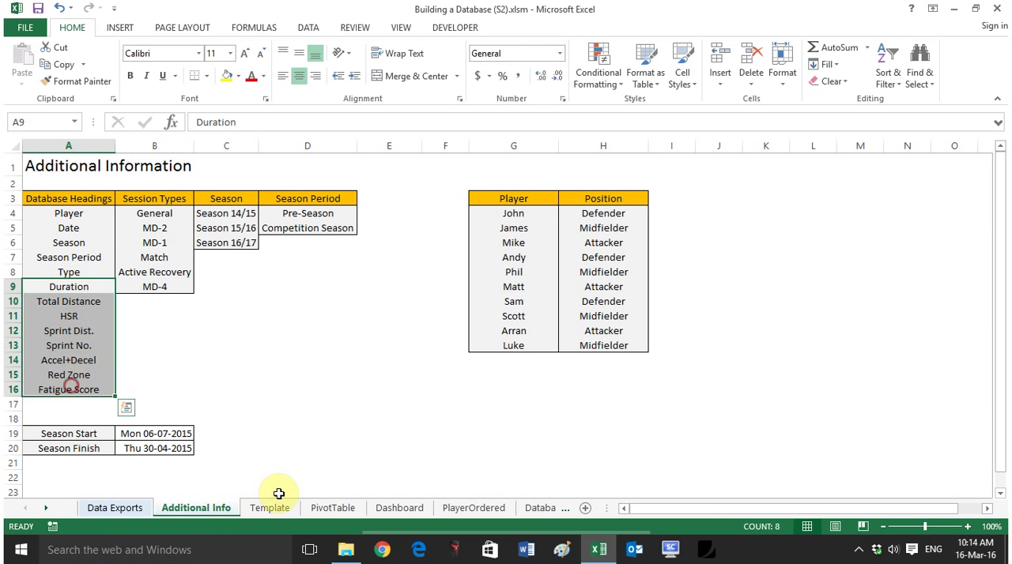
pyautogui.click(401, 512)
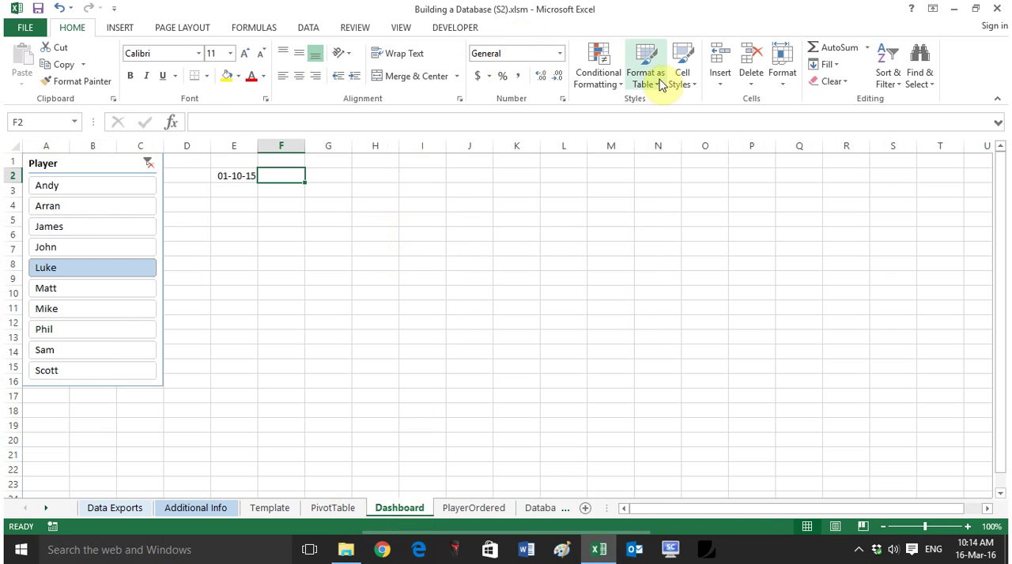
# Step: Apply List data validation to the Dashboard's F2 with source ='Additional Info'!$A$9:$A$16
pyautogui.click(308, 29)
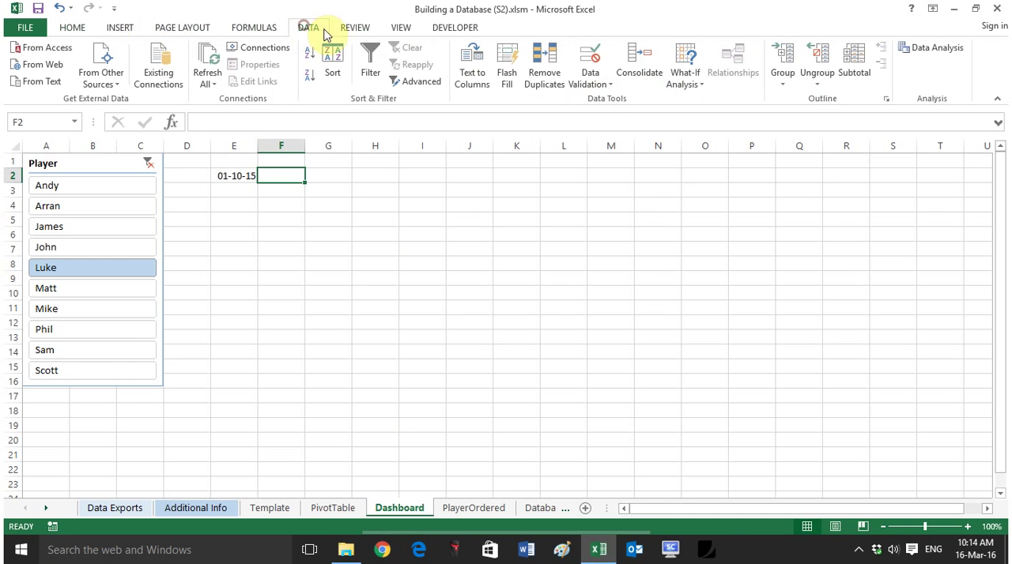
pyautogui.click(577, 86)
pyautogui.click(613, 99)
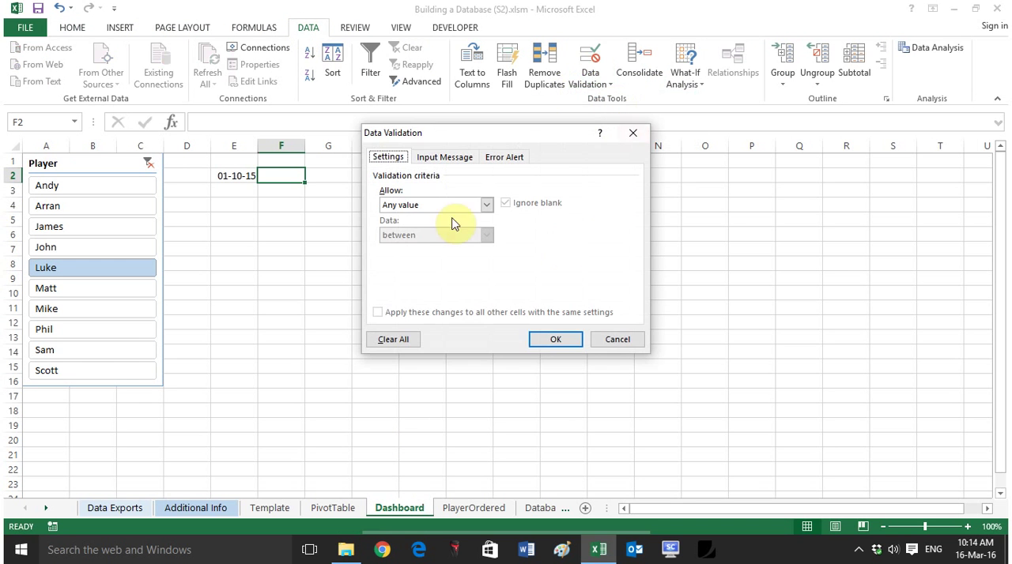
pyautogui.click(485, 205)
pyautogui.click(438, 247)
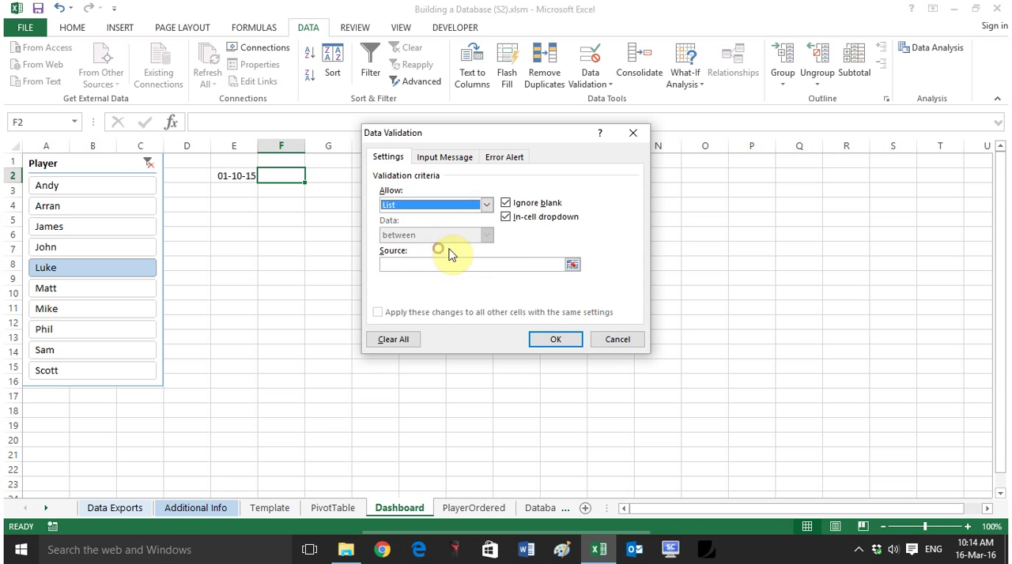
pyautogui.click(570, 264)
pyautogui.click(196, 507)
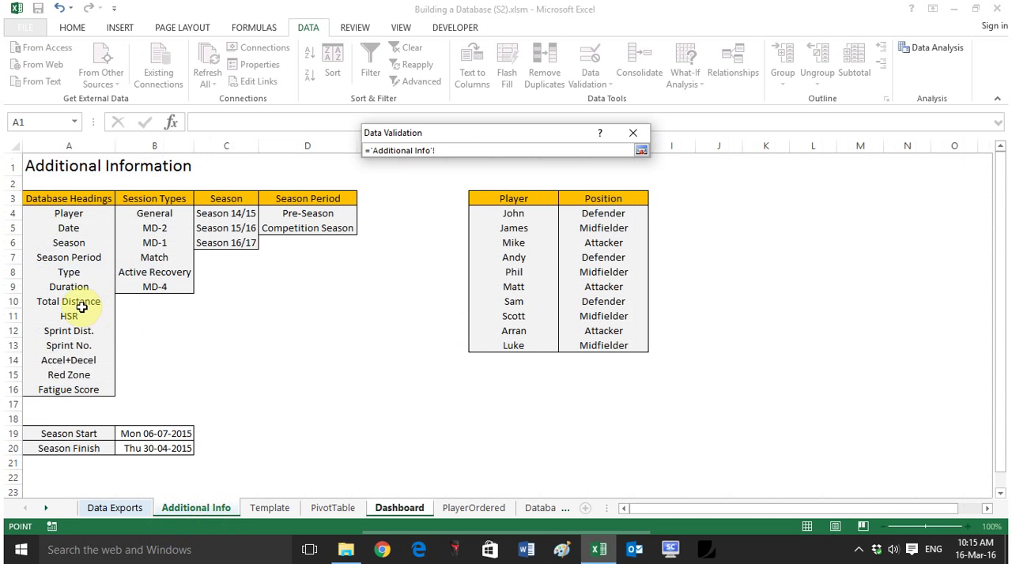
pyautogui.moveTo(82, 290); pyautogui.dragTo(111, 379)
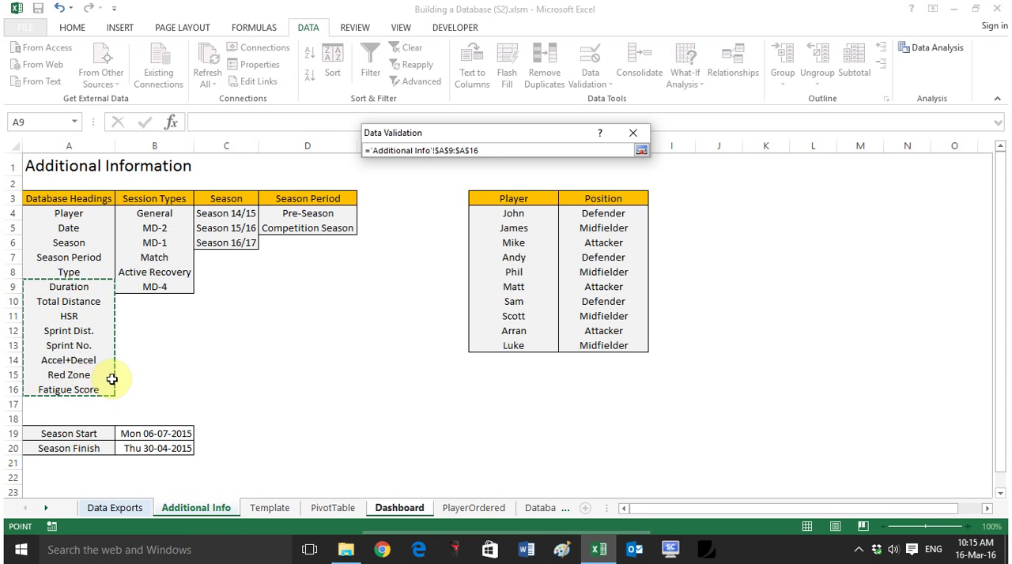
pyautogui.press('Return')
pyautogui.press('Return')
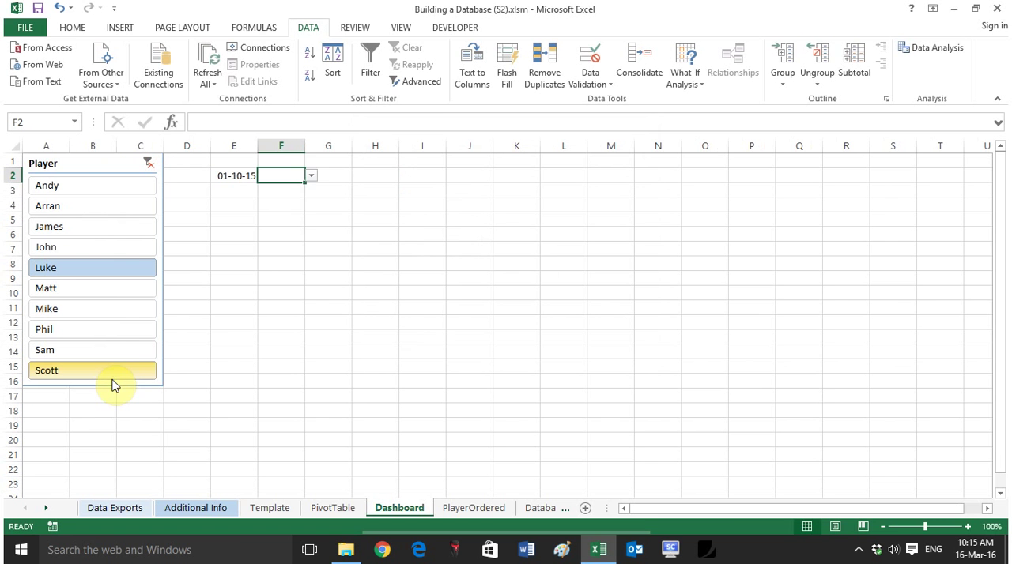
# Step: Choose Sprint Dist. from the metric list in F2
pyautogui.click(312, 176)
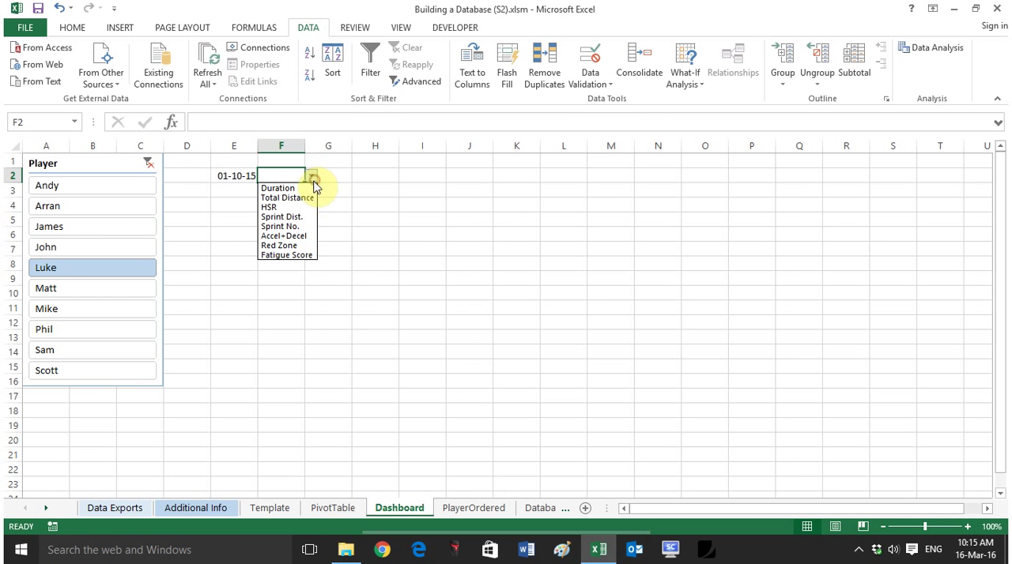
pyautogui.click(281, 217)
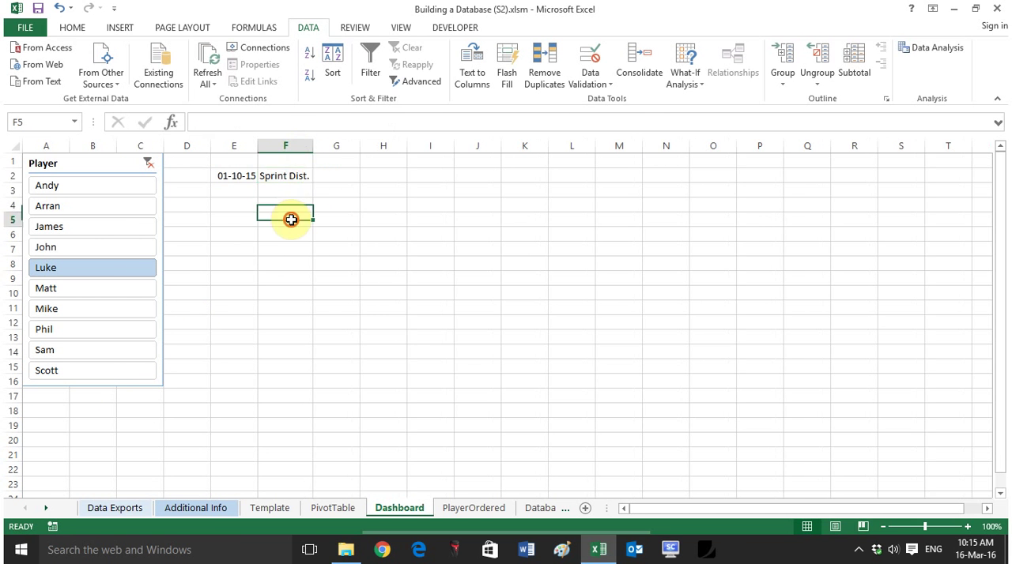
pyautogui.click(296, 175)
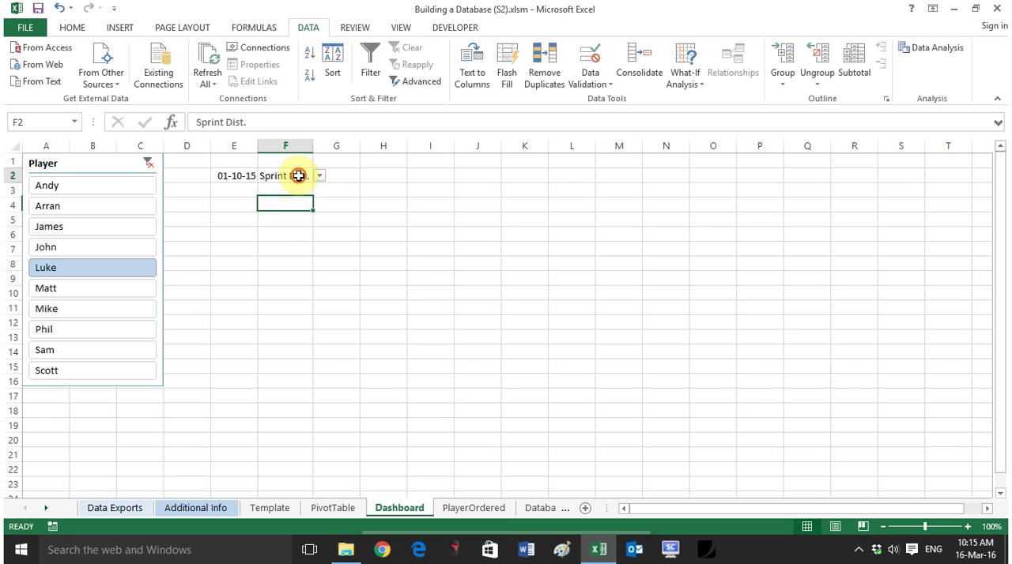
# Step: Link C1 on PlayerOrdered to the Dashboard's selected metric with the formula =Dashboard!F2
pyautogui.click(471, 508)
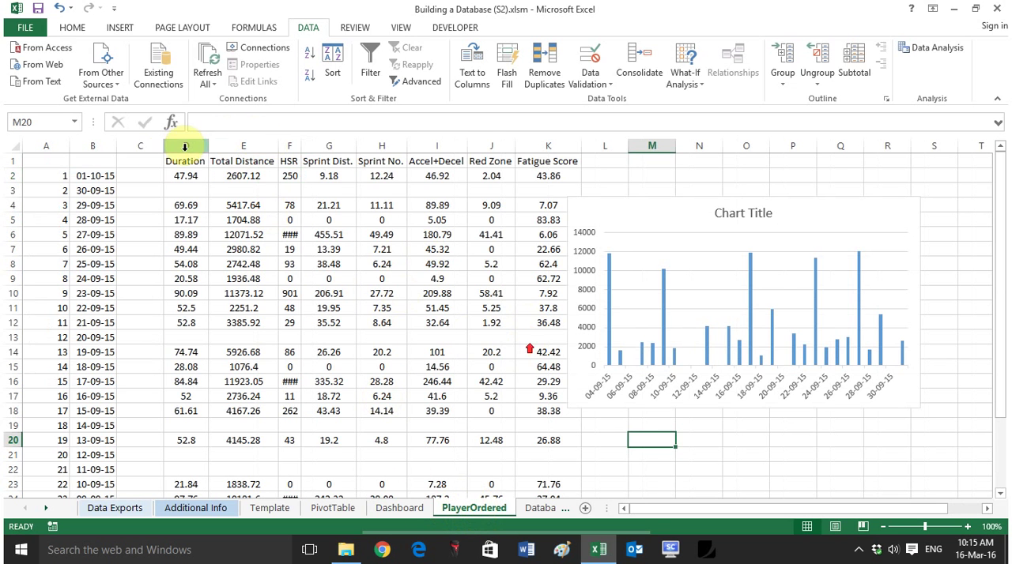
pyautogui.click(146, 164)
pyautogui.write('=')
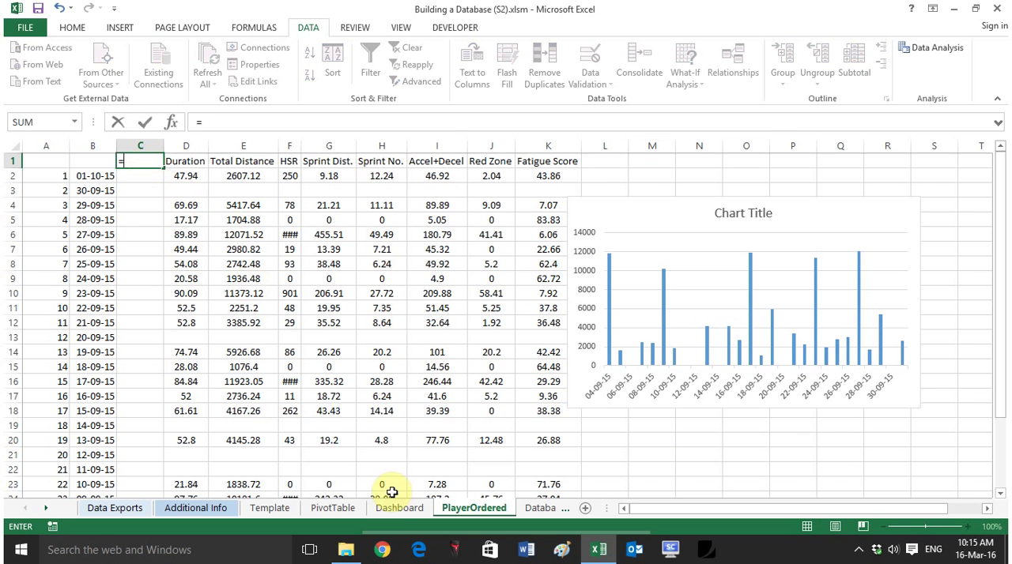
pyautogui.hotkey('ctrl', 'pageup')
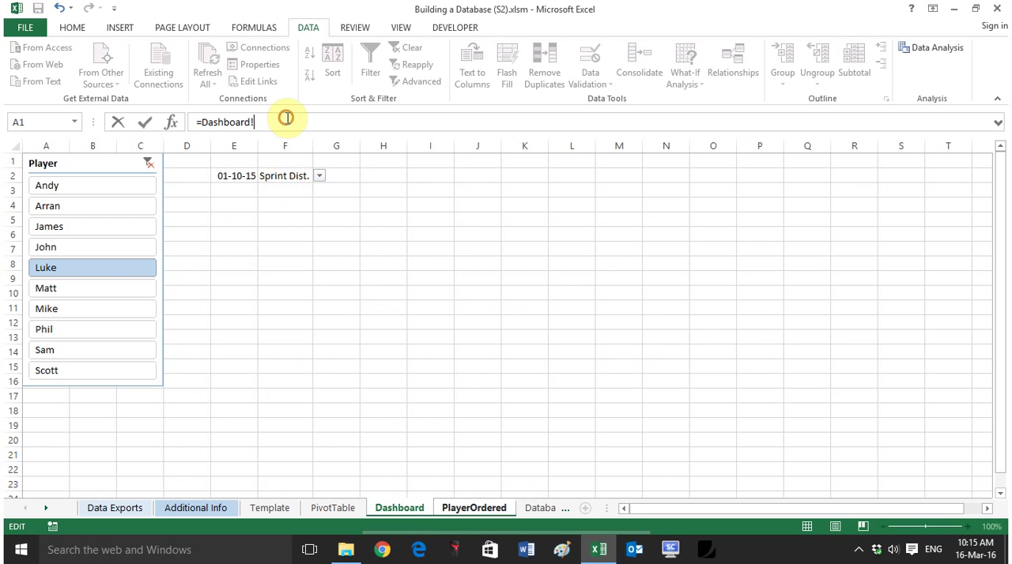
pyautogui.moveTo(283, 123); pyautogui.dragTo(184, 103)
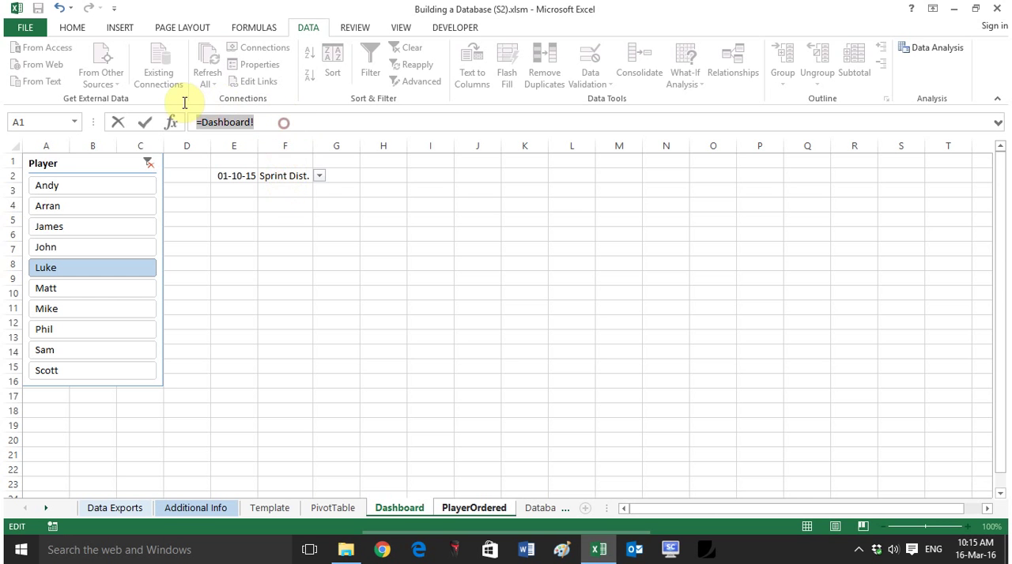
pyautogui.click(286, 191)
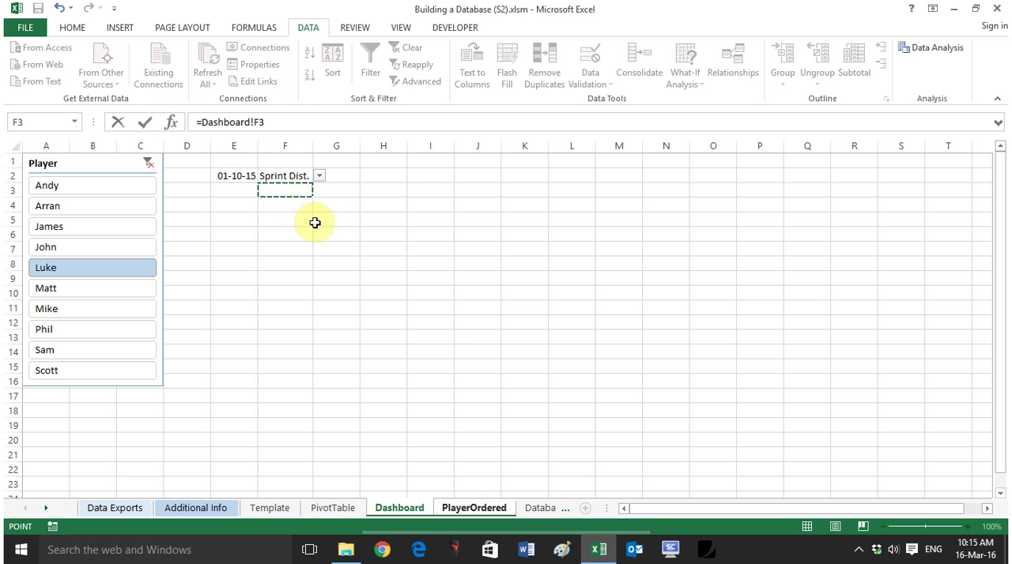
pyautogui.press('Return')
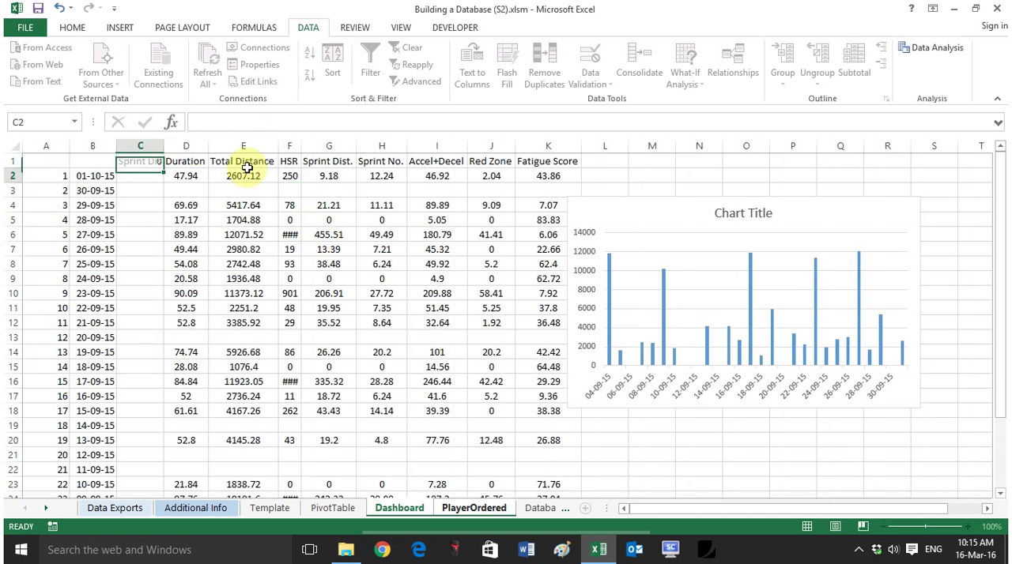
pyautogui.click(158, 162)
# Step: Set the Dashboard's F2 metric to Total Distance, then fit the width of column C on PlayerOrdered to its heading
pyautogui.click(404, 509)
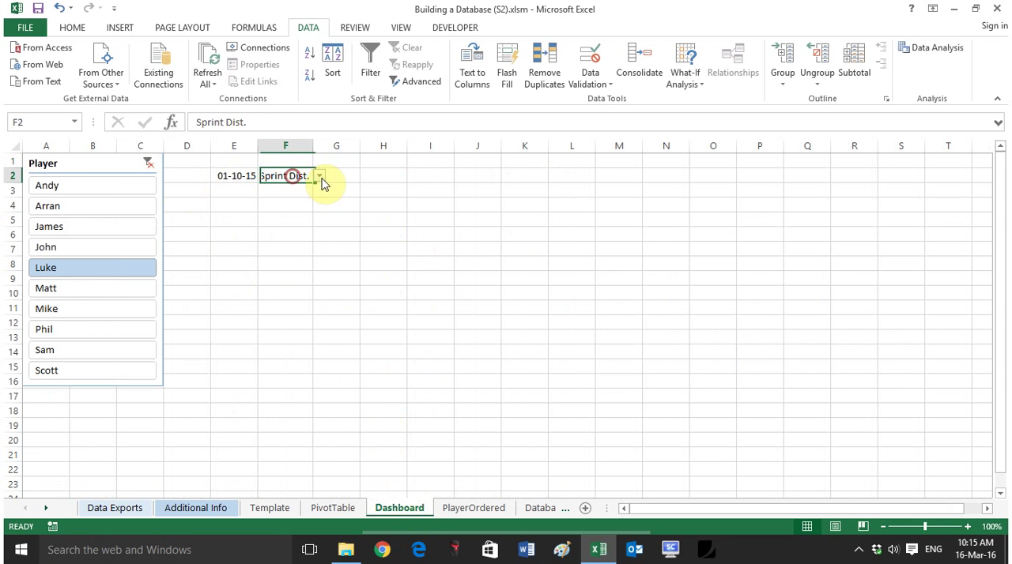
pyautogui.click(319, 176)
pyautogui.click(293, 197)
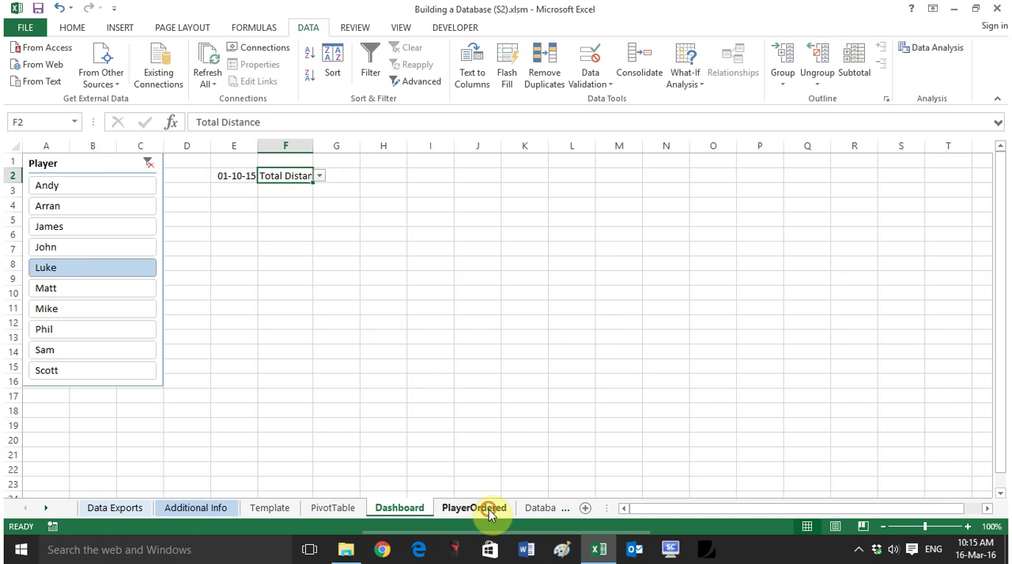
pyautogui.click(475, 508)
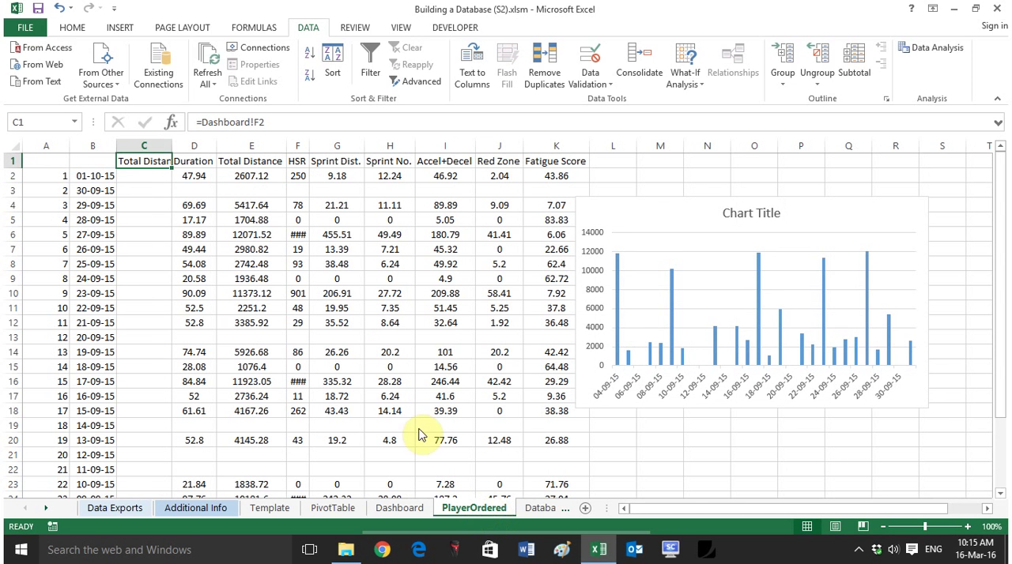
pyautogui.doubleClick(173, 144)
# Step: Begin an HLOOKUP formula in cell C2 of PlayerOrdered
pyautogui.click(169, 174)
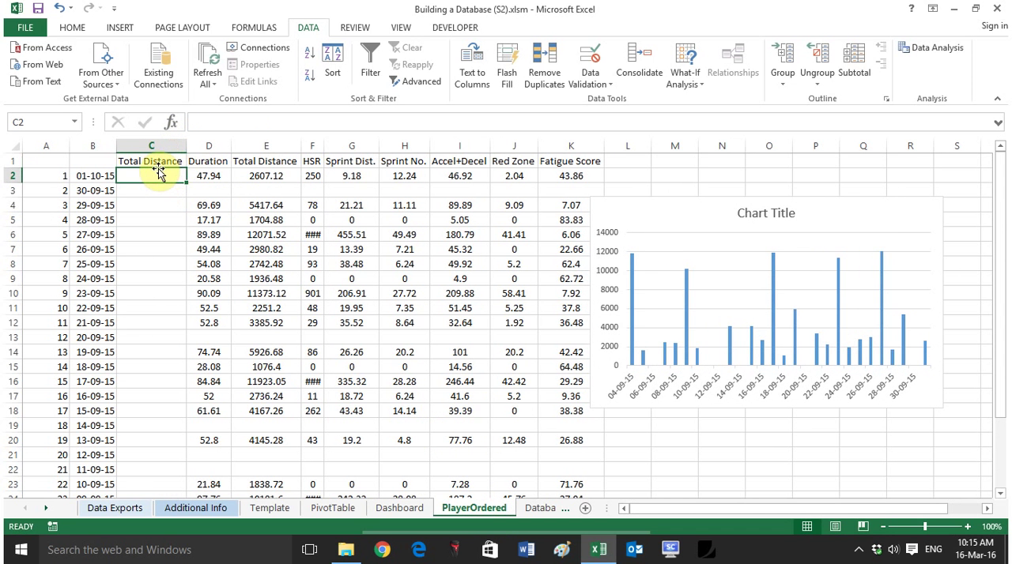
pyautogui.write('=hl')
pyautogui.press('Tab')
pyautogui.moveTo(202, 158); pyautogui.dragTo(563, 453)
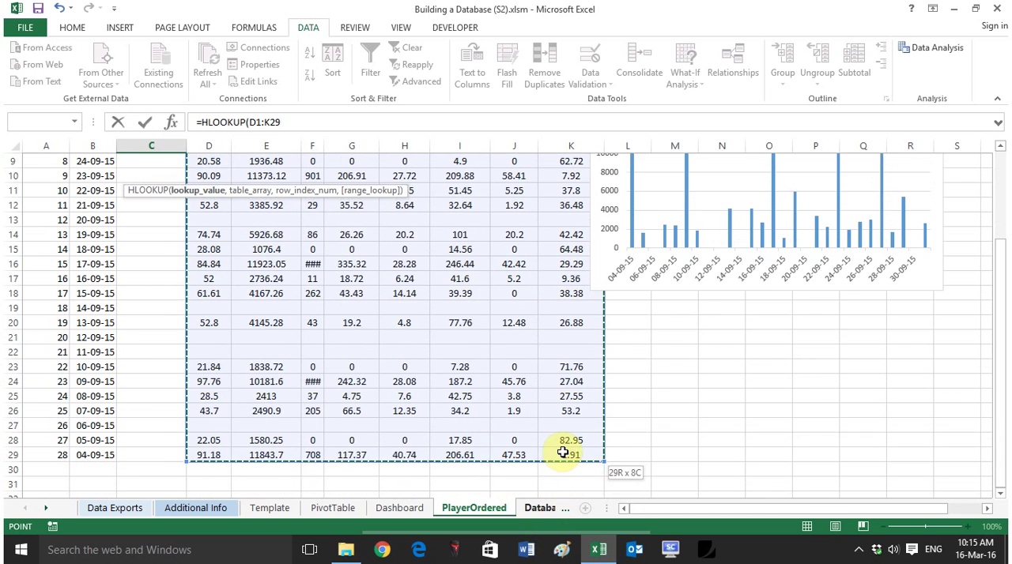
pyautogui.scroll(3, 486, 249)
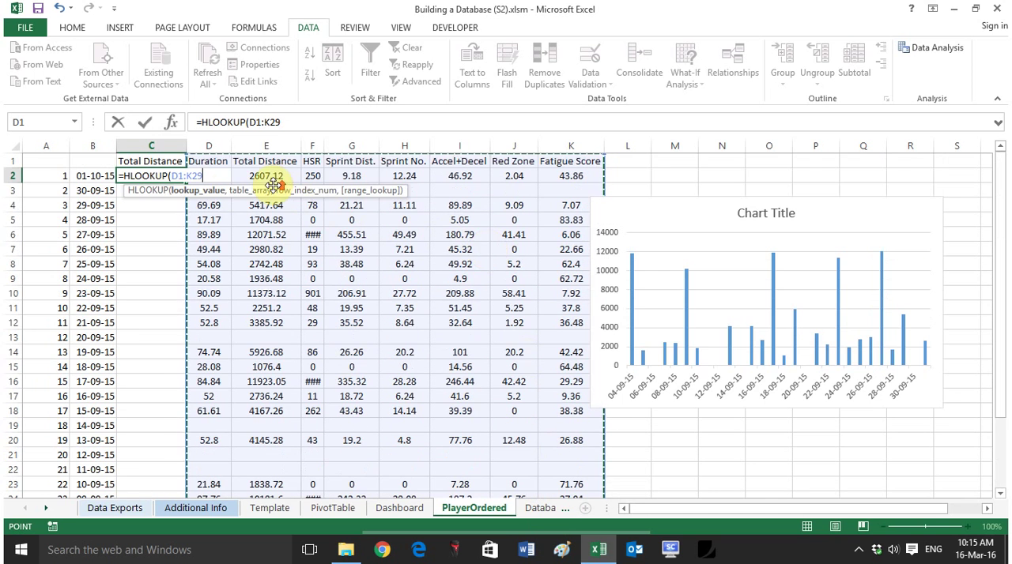
pyautogui.press('BackSpace')
pyautogui.press('BackSpace')
pyautogui.press('BackSpace')
pyautogui.press('BackSpace')
pyautogui.press('BackSpace')
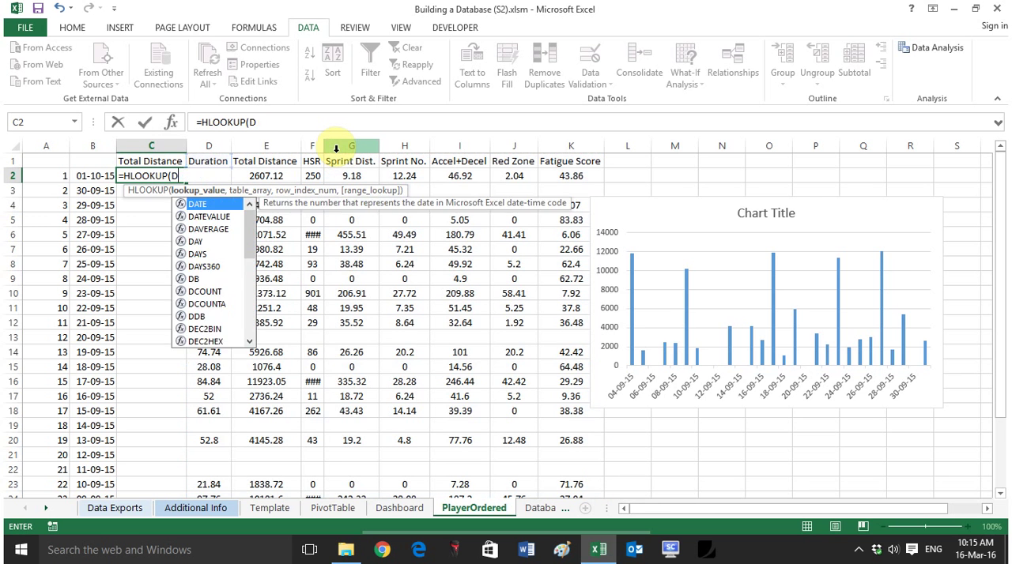
pyautogui.press('BackSpace')
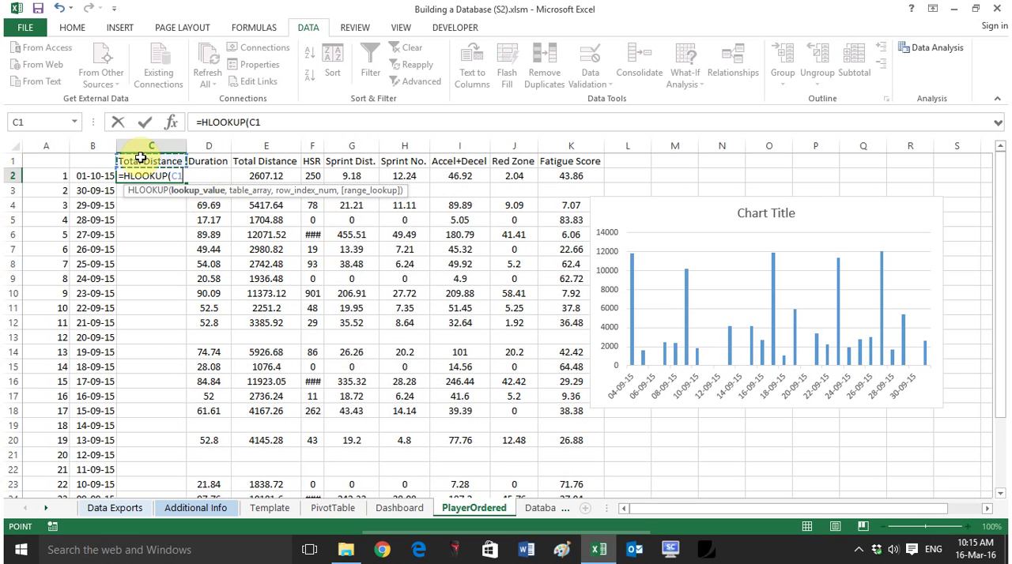
# Step: Give the HLOOKUP in C2 the lookup value $C$1 and the table array $D$1:$K$29
pyautogui.write(',')
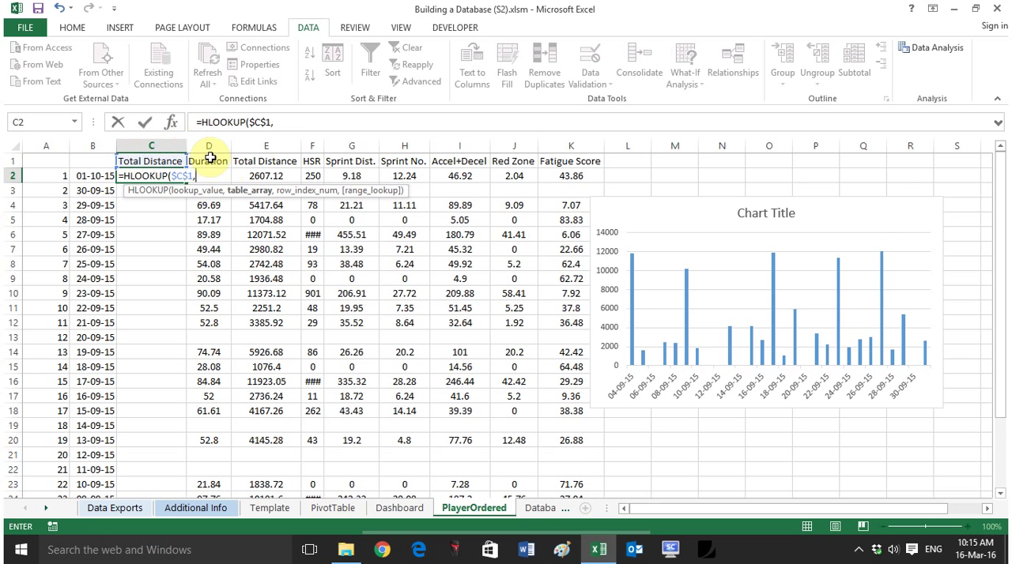
pyautogui.moveTo(209, 157); pyautogui.dragTo(572, 443)
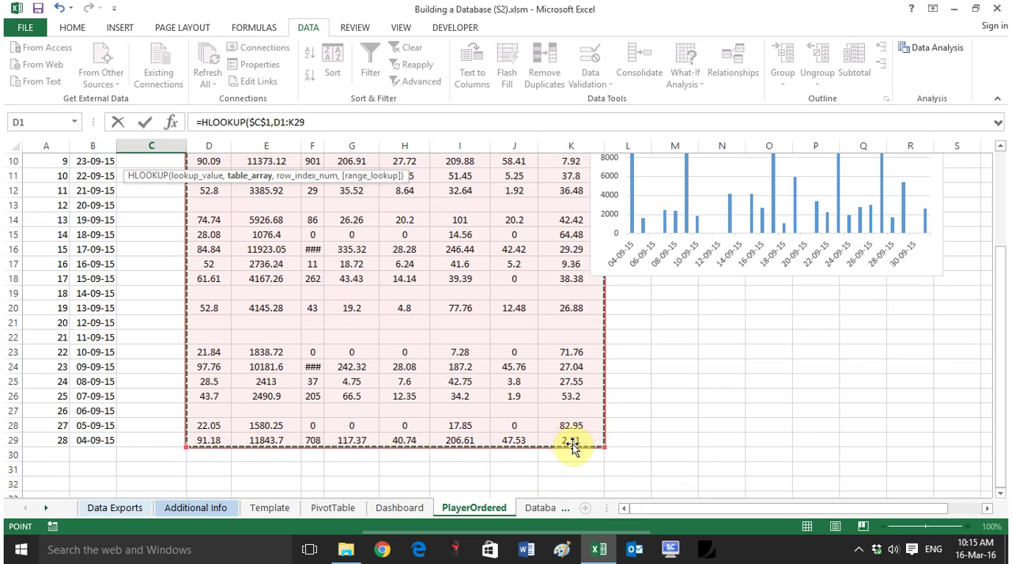
pyautogui.press('F4')
pyautogui.write(',')
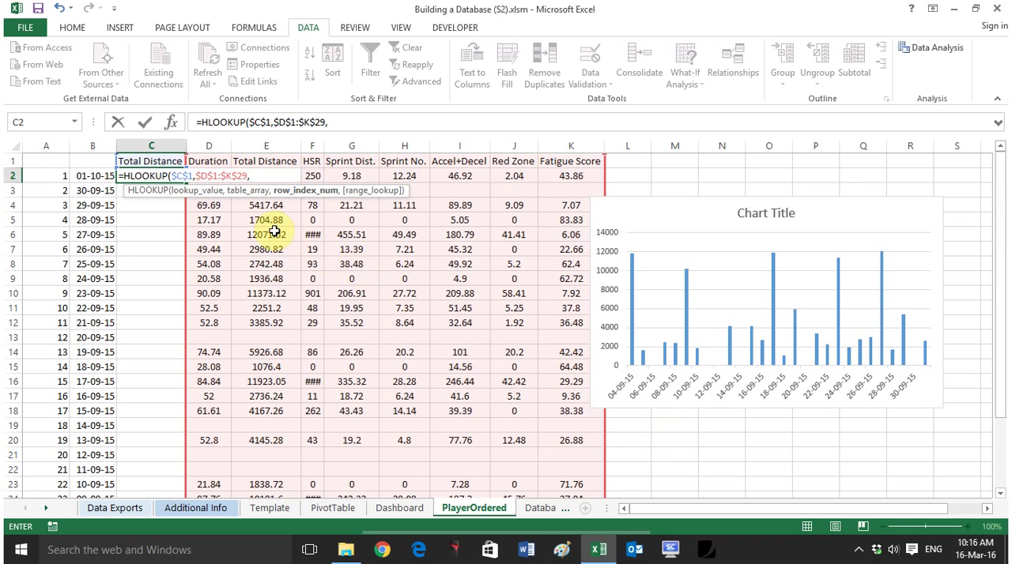
pyautogui.write('ROWS(')
# Step: Complete the C2 formula with row index ROWS(C$2:C2)+1 and exact matching, giving =HLOOKUP($C$1,$D$1:$K$29,ROWS(C$2:C2)+1,FALSE)
pyautogui.press('Down')
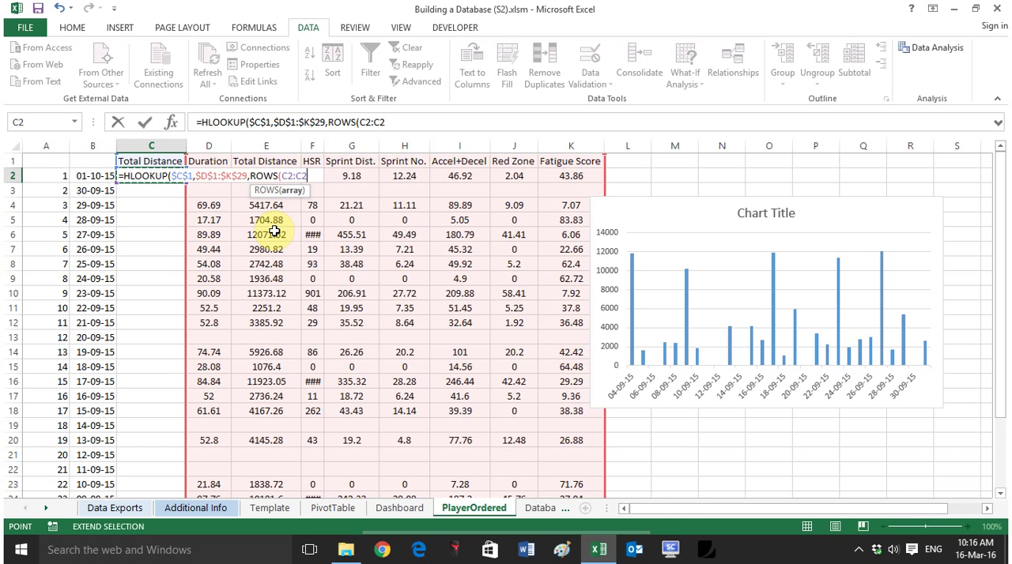
pyautogui.write(')+1')
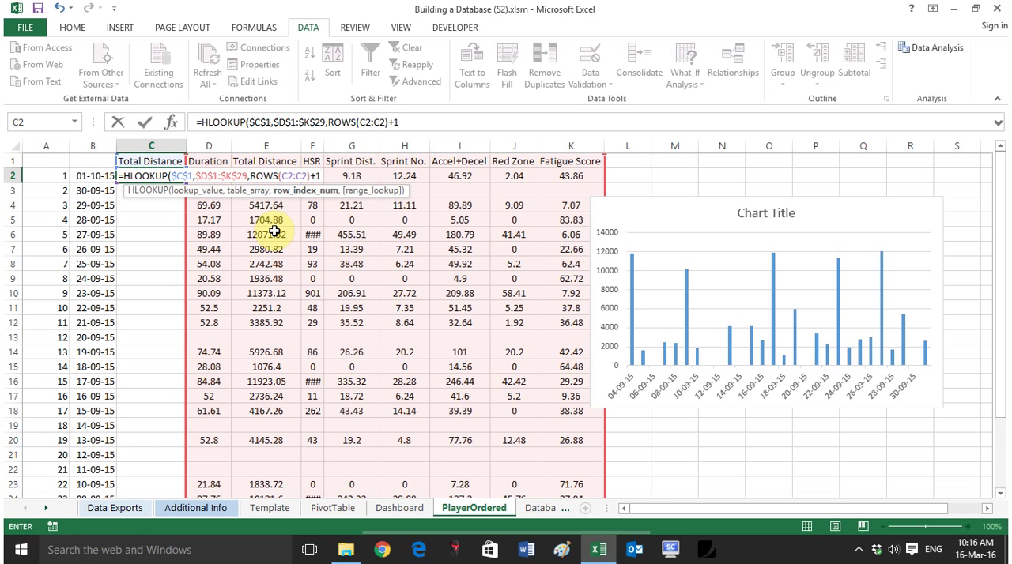
pyautogui.write(',FALSE')
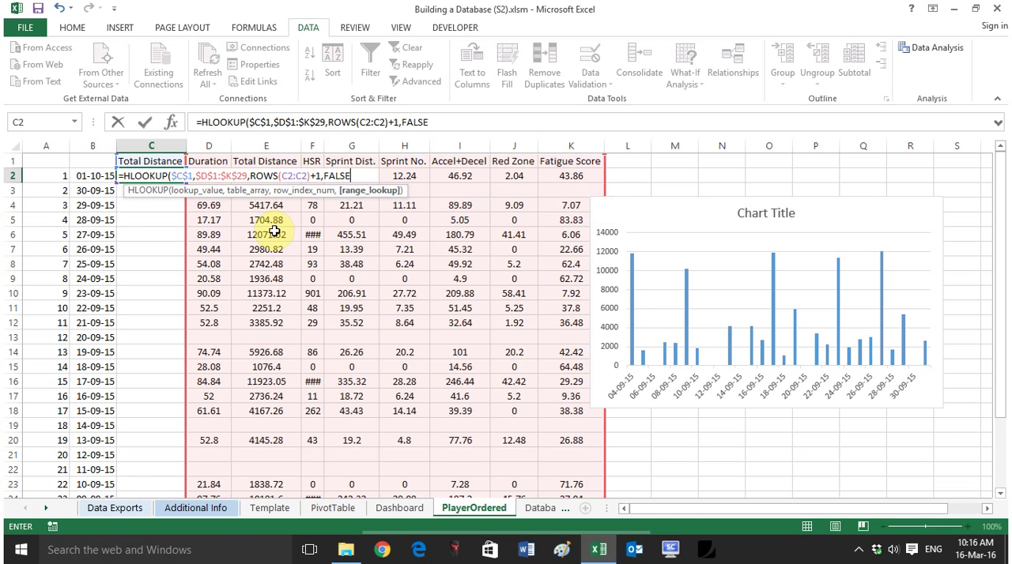
pyautogui.write(')')
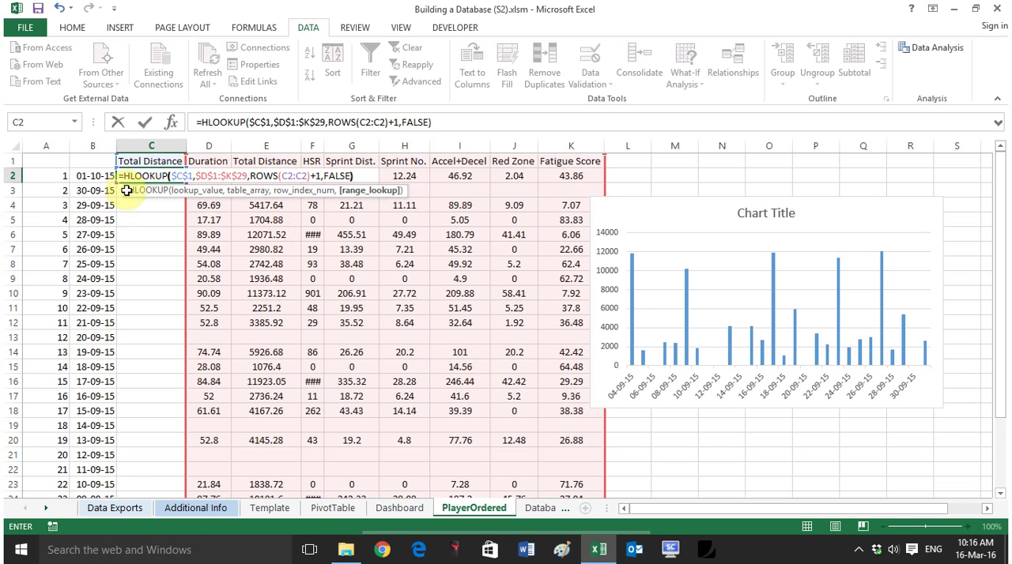
pyautogui.moveTo(287, 175); pyautogui.dragTo(305, 175)
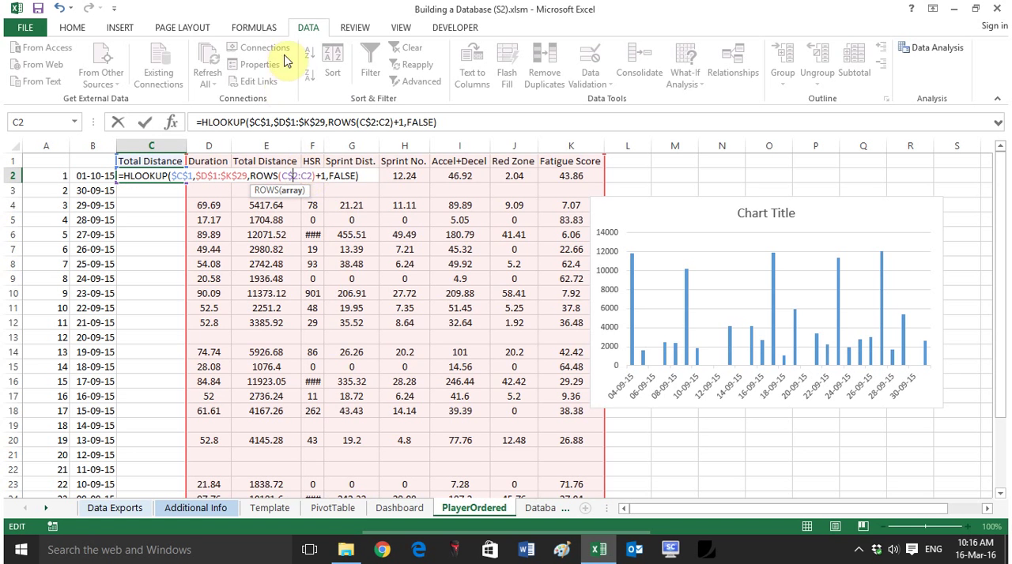
pyautogui.press('Return')
# Step: Format C2 on PlayerOrdered as a number with no decimal places and centre it
pyautogui.click(155, 172)
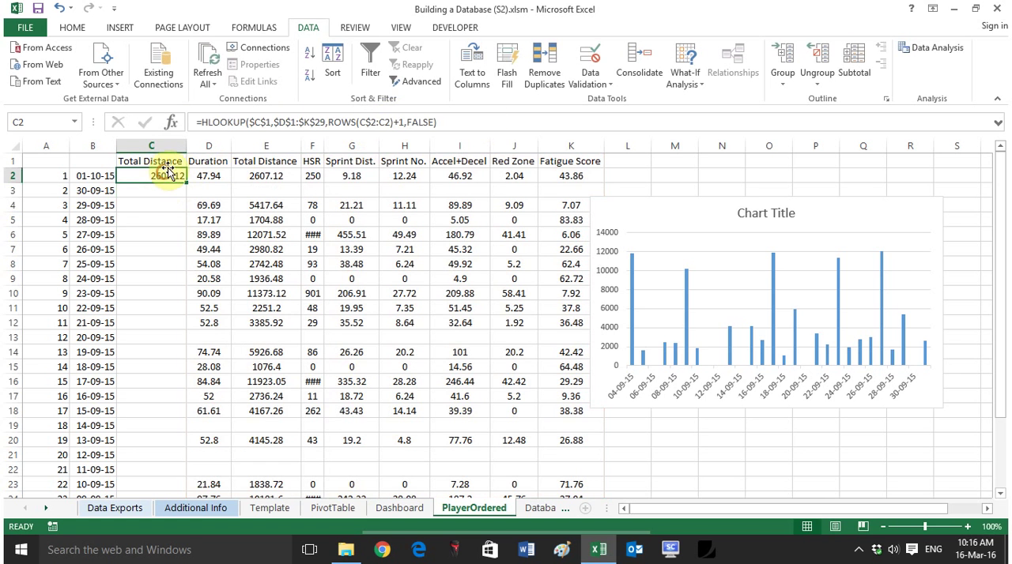
pyautogui.click(71, 27)
pyautogui.click(557, 76)
pyautogui.click(556, 76)
pyautogui.click(300, 75)
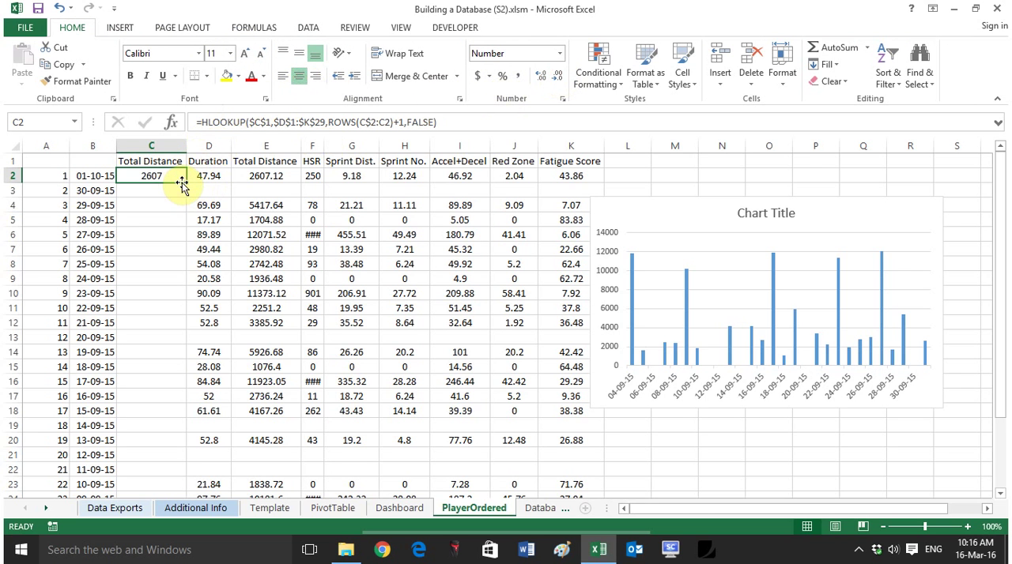
# Step: Fill the HLOOKUP formula and formatting from C2 down to C29 and check the column
pyautogui.doubleClick(185, 183)
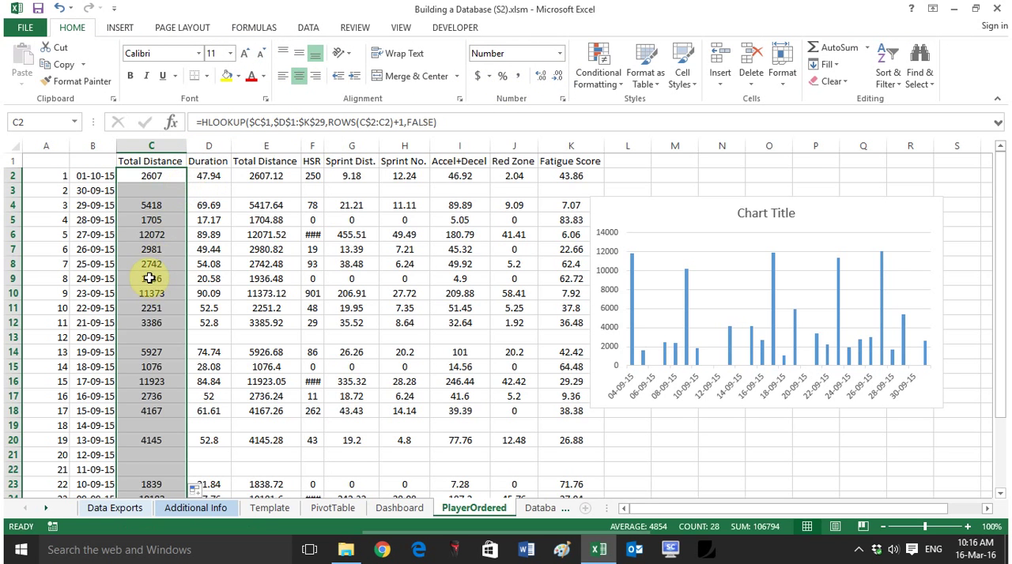
pyautogui.scroll(-3, 150, 265)
pyautogui.scroll(-1, 150, 265)
pyautogui.scroll(4, 151, 312)
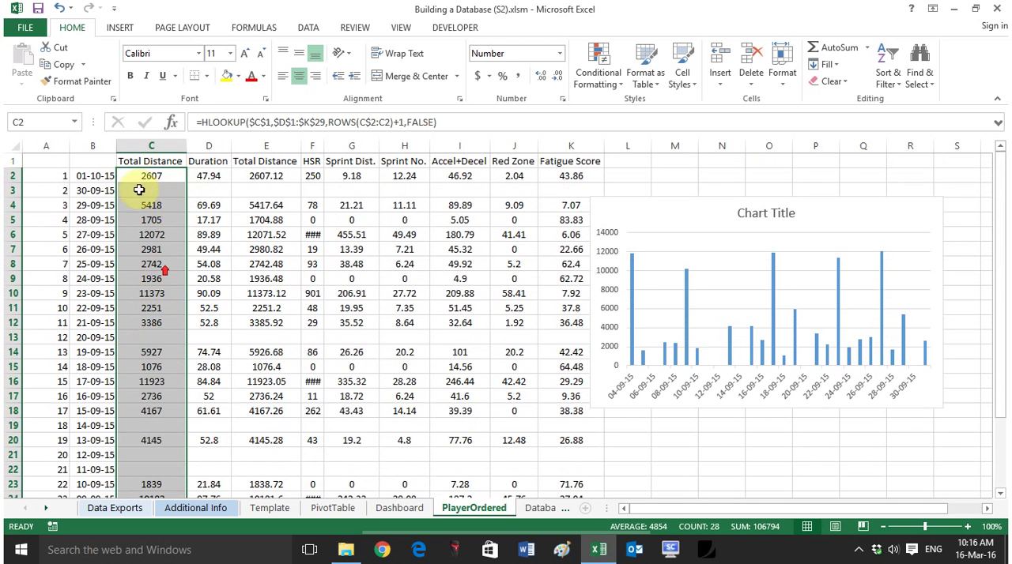
# Step: Set the Dashboard's F2 metric to Sprint Dist
pyautogui.click(398, 509)
pyautogui.click(320, 175)
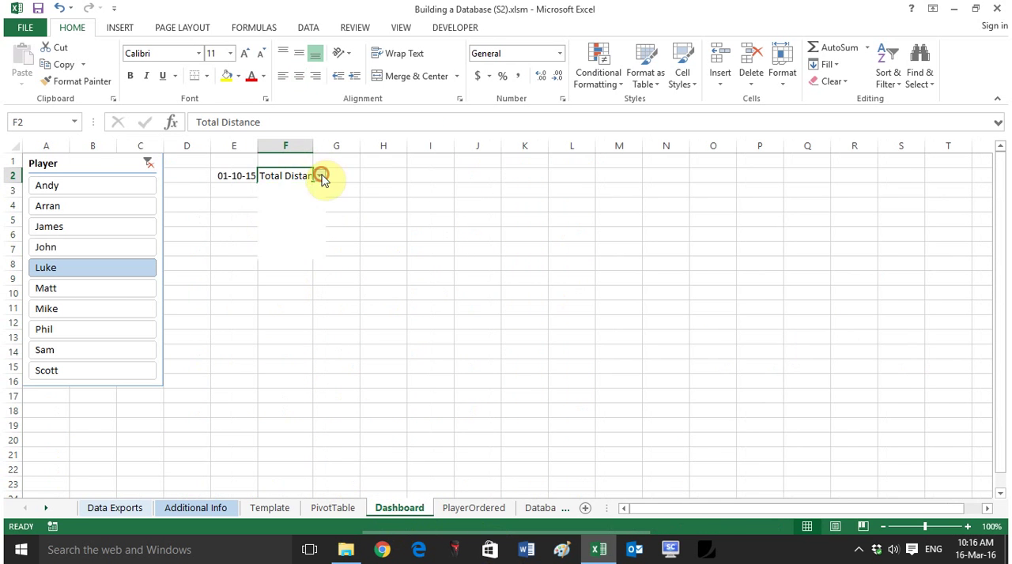
pyautogui.click(283, 219)
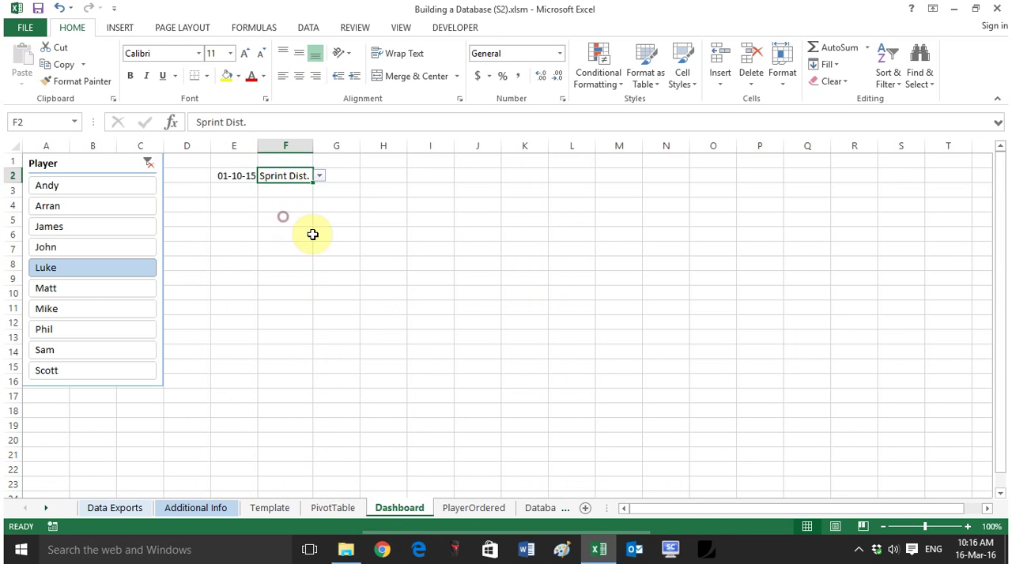
# Step: Repoint the PlayerOrdered column chart's data series from column E to the selected-metric values in C2:C29
pyautogui.click(470, 510)
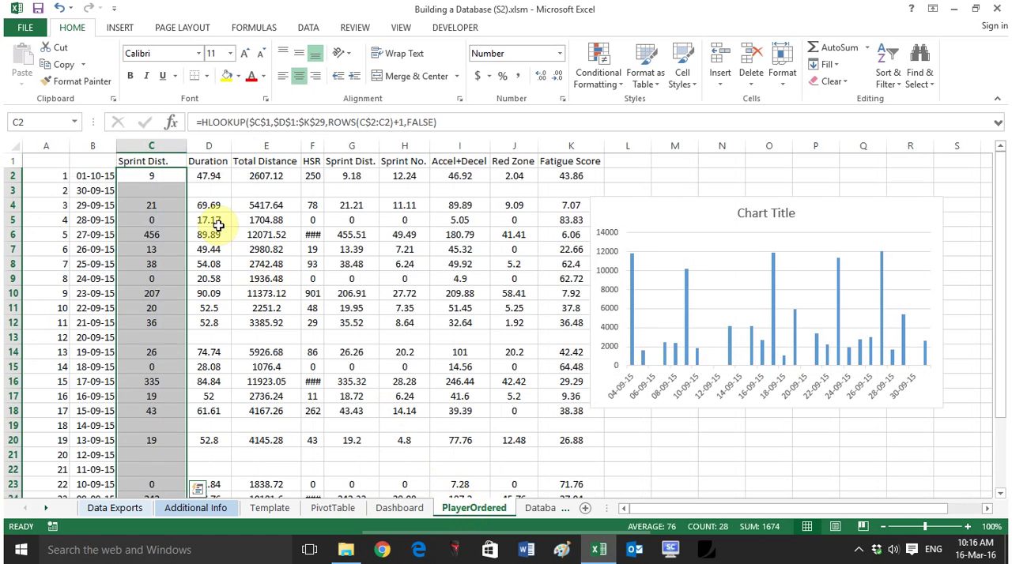
pyautogui.click(632, 303)
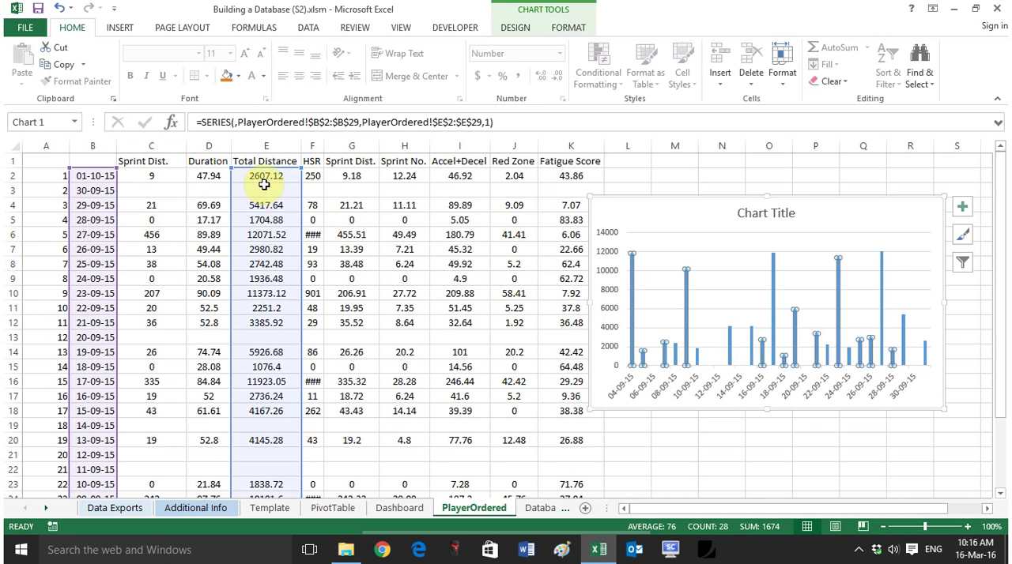
pyautogui.moveTo(301, 224); pyautogui.dragTo(163, 226)
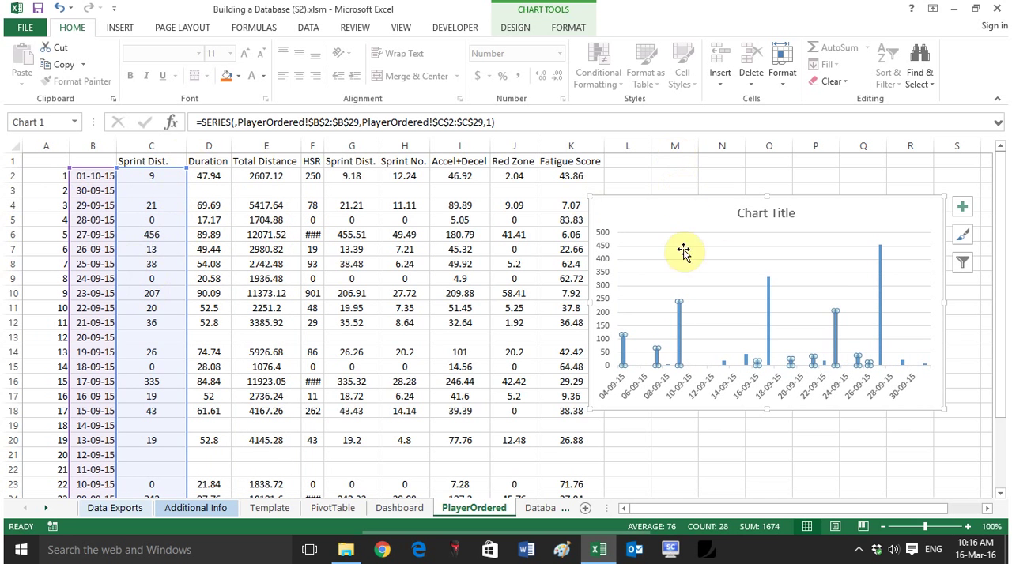
# Step: Cut the column chart from PlayerOrdered and paste it on the Dashboard at E4
pyautogui.press('Delete')
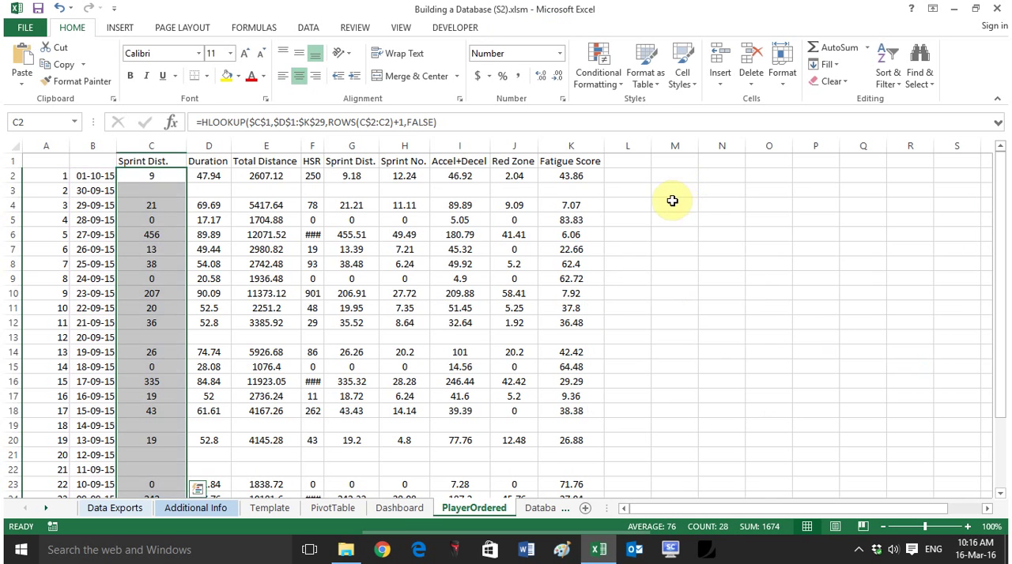
pyautogui.click(410, 507)
pyautogui.click(231, 207)
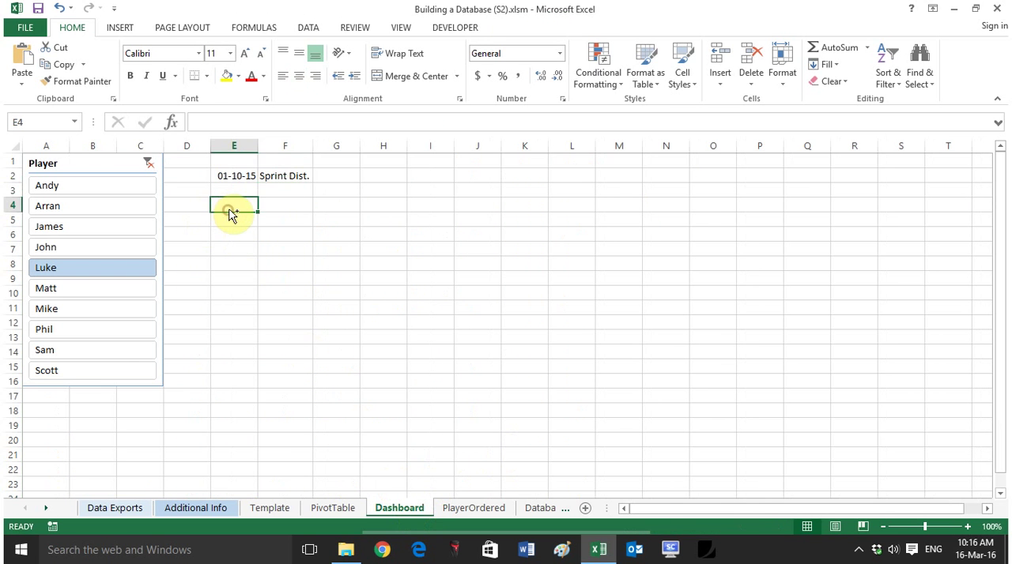
pyautogui.hotkey('ctrl', 'v')
# Step: Place the chart just below the date and metric cells and widen it to reach column O
pyautogui.moveTo(254, 196); pyautogui.dragTo(256, 185)
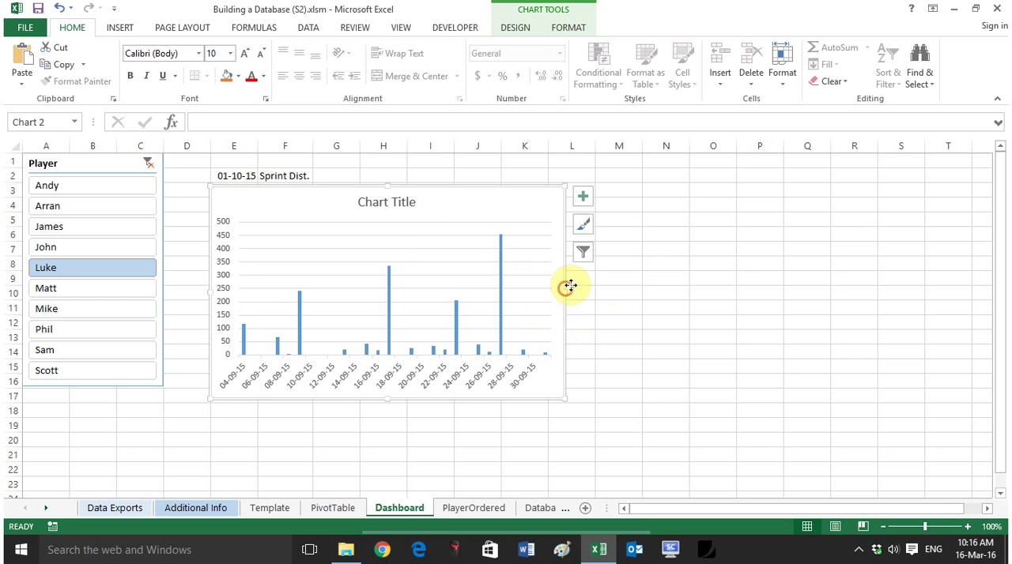
pyautogui.moveTo(572, 287); pyautogui.dragTo(736, 287)
pyautogui.moveTo(672, 182); pyautogui.dragTo(670, 187)
# Step: Replace the chart's title with Daily Loading Graph
pyautogui.click(509, 206)
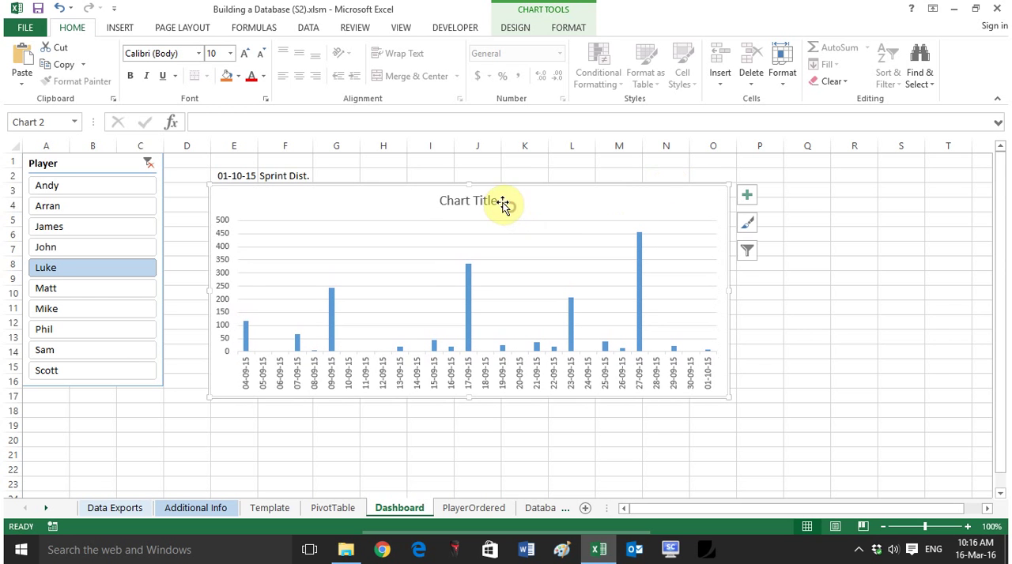
pyautogui.click(495, 201)
pyautogui.moveTo(498, 201); pyautogui.dragTo(436, 172)
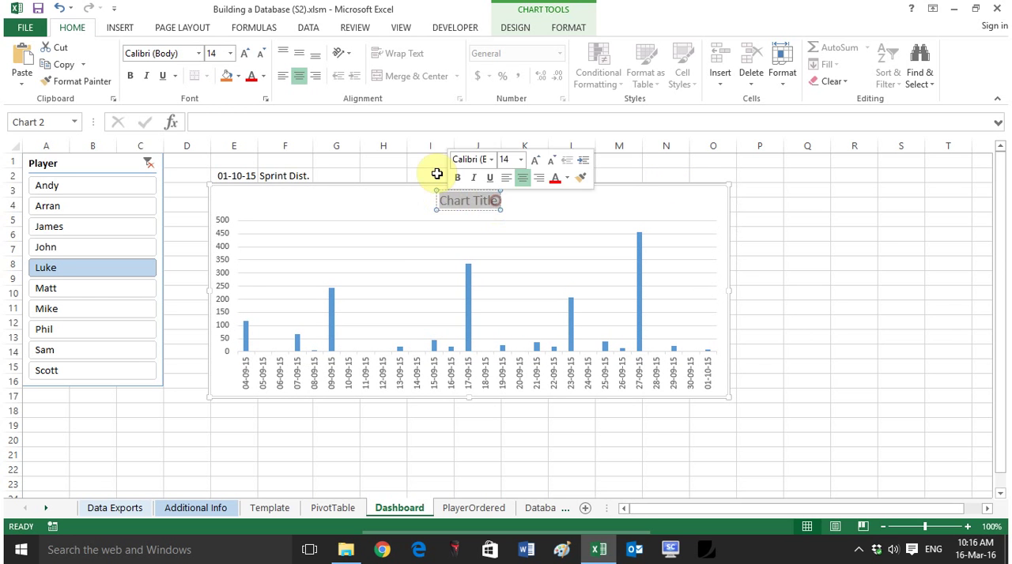
pyautogui.write('Daily Loadi')
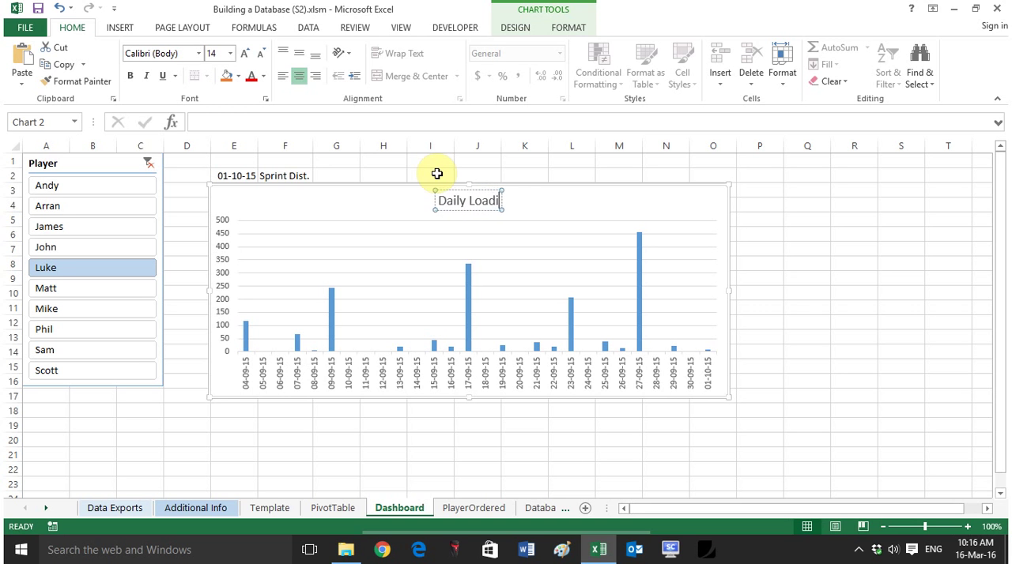
pyautogui.write('ng Graph')
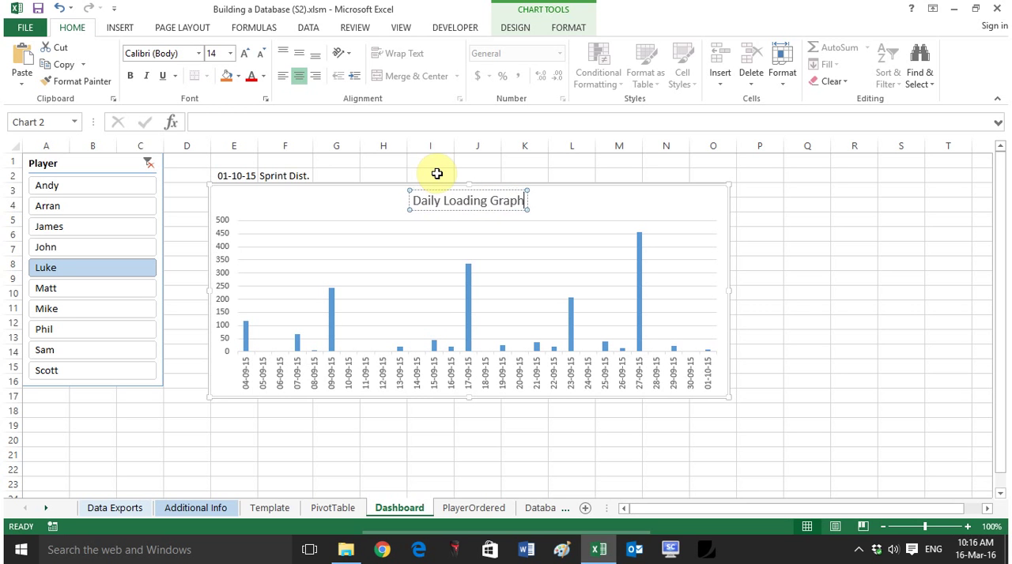
pyautogui.click(779, 291)
# Step: Add data labels to the columns of the Daily Loading Graph
pyautogui.click(638, 253)
pyautogui.click(747, 197)
pyautogui.click(782, 258)
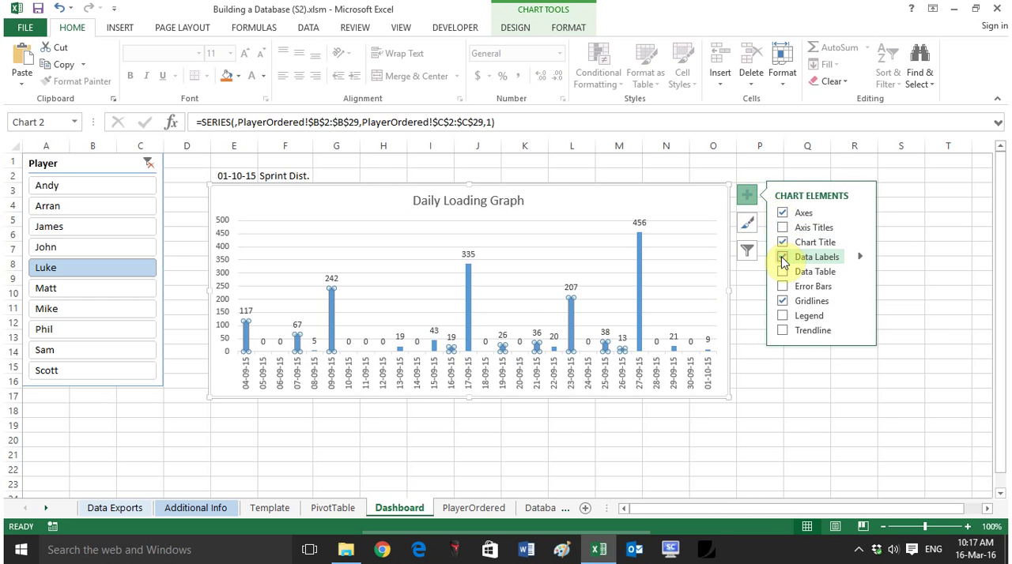
pyautogui.click(796, 438)
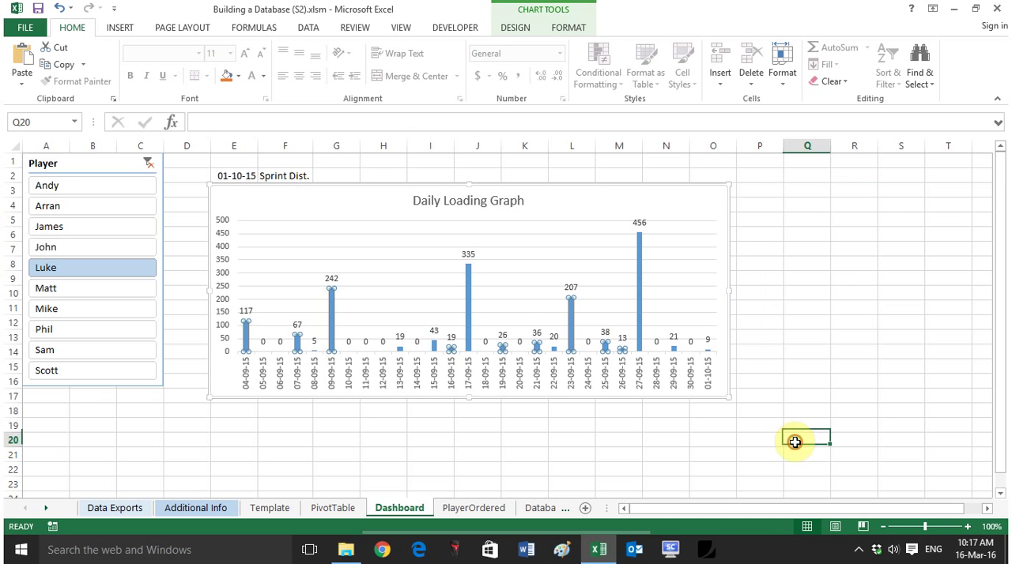
# Step: Test the chart by switching the Player slicer through several players, ending on the sixth player in the list
pyautogui.click(98, 209)
pyautogui.click(111, 302)
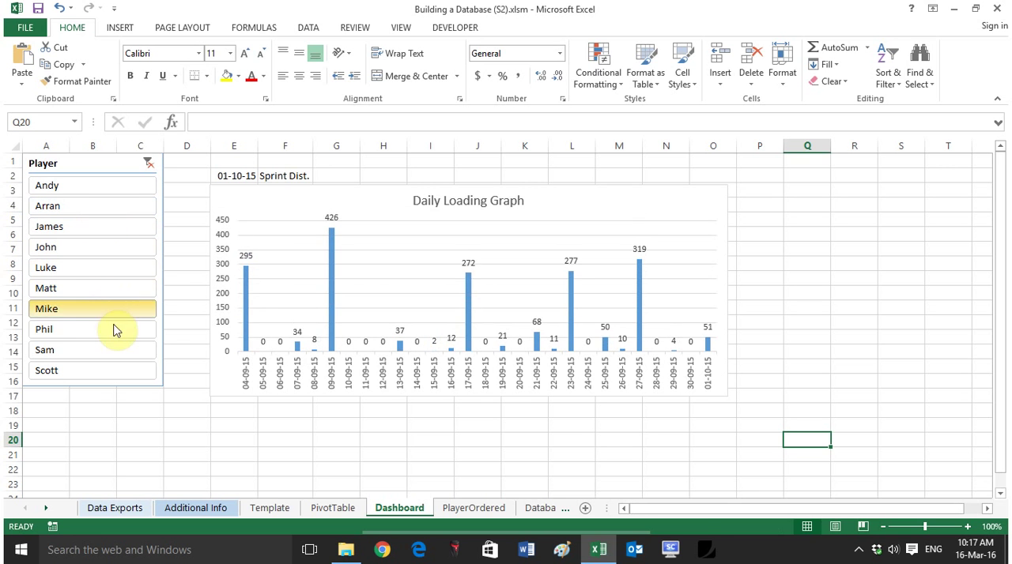
pyautogui.click(113, 330)
pyautogui.click(119, 247)
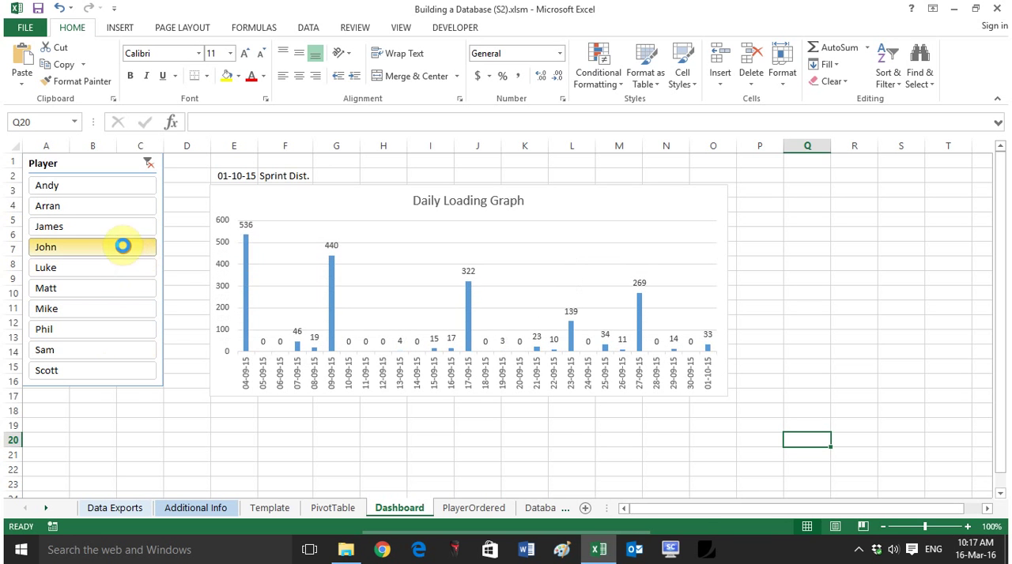
pyautogui.click(77, 287)
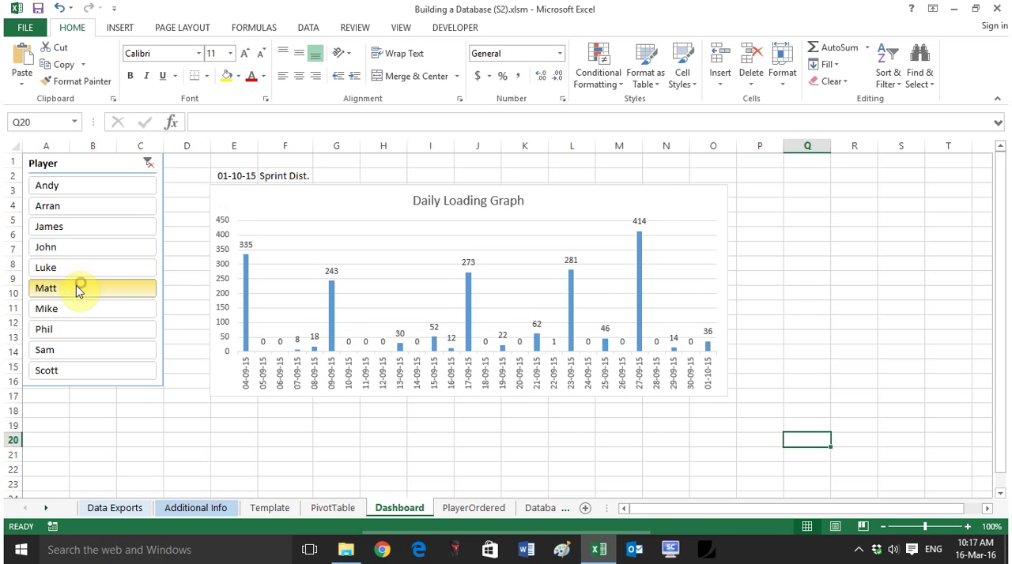
# Step: Change the metric in F2 to Total Distance and switch the Player slicer to the last player in the list
pyautogui.click(294, 176)
pyautogui.click(319, 176)
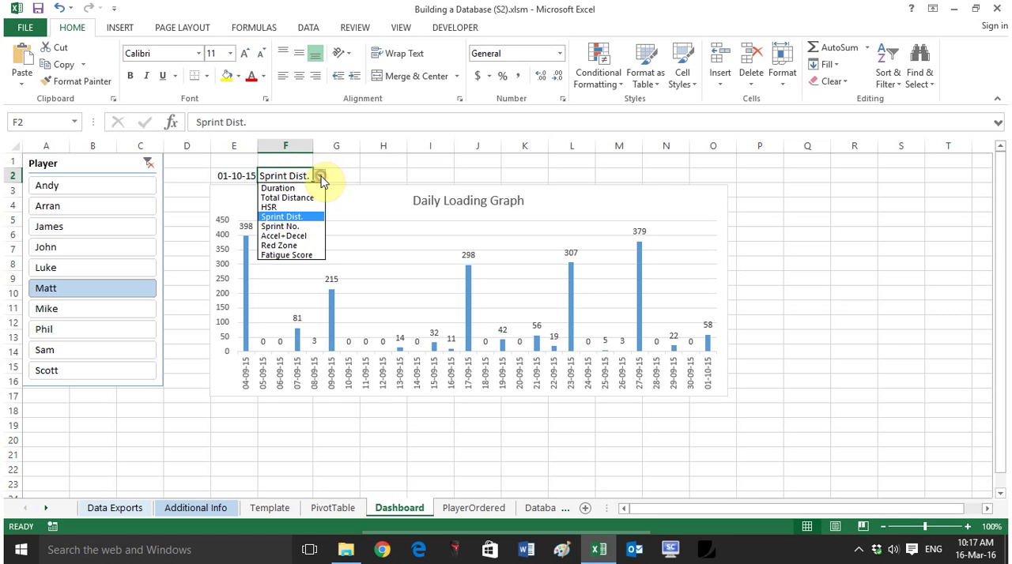
pyautogui.click(308, 199)
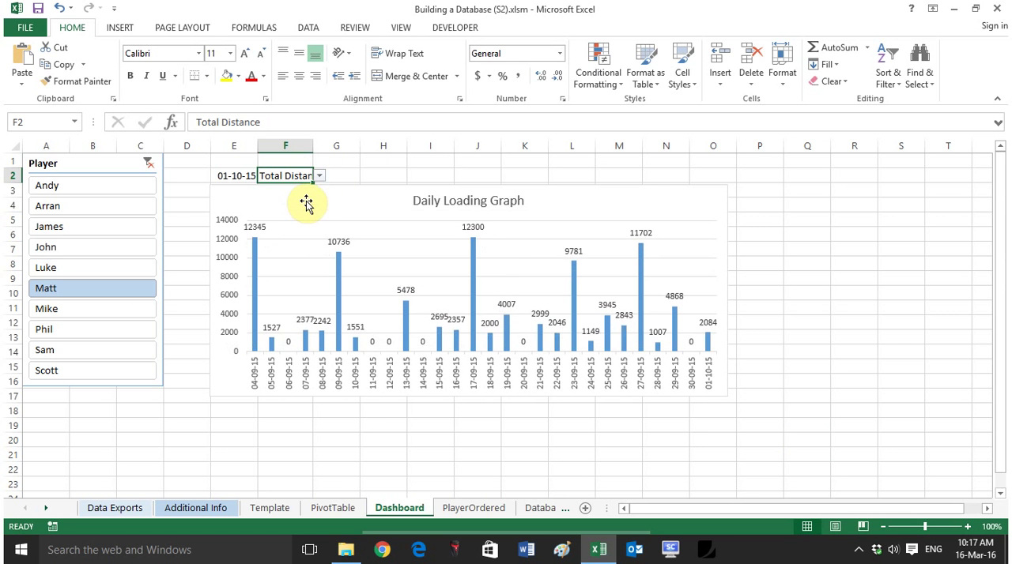
pyautogui.click(112, 369)
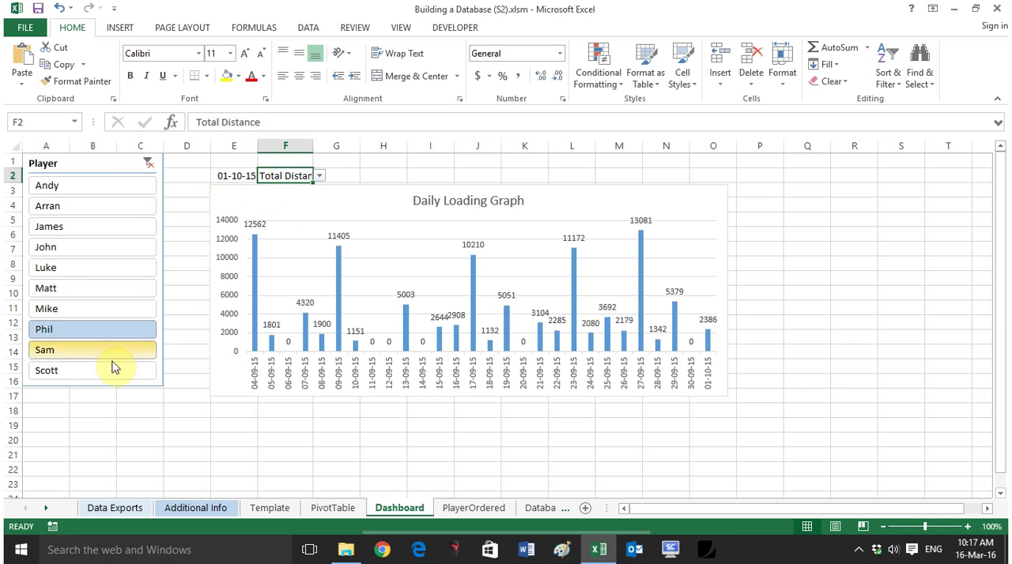
# Step: Set the date in E2 to 01-02-2016 and auto-fit column F to the full metric name
pyautogui.click(229, 175)
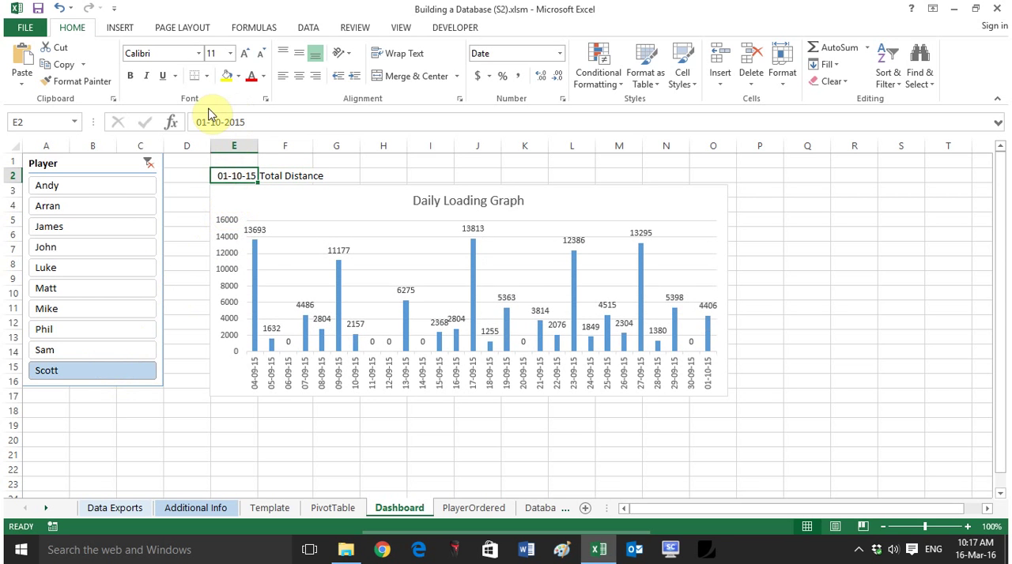
pyautogui.click(205, 122)
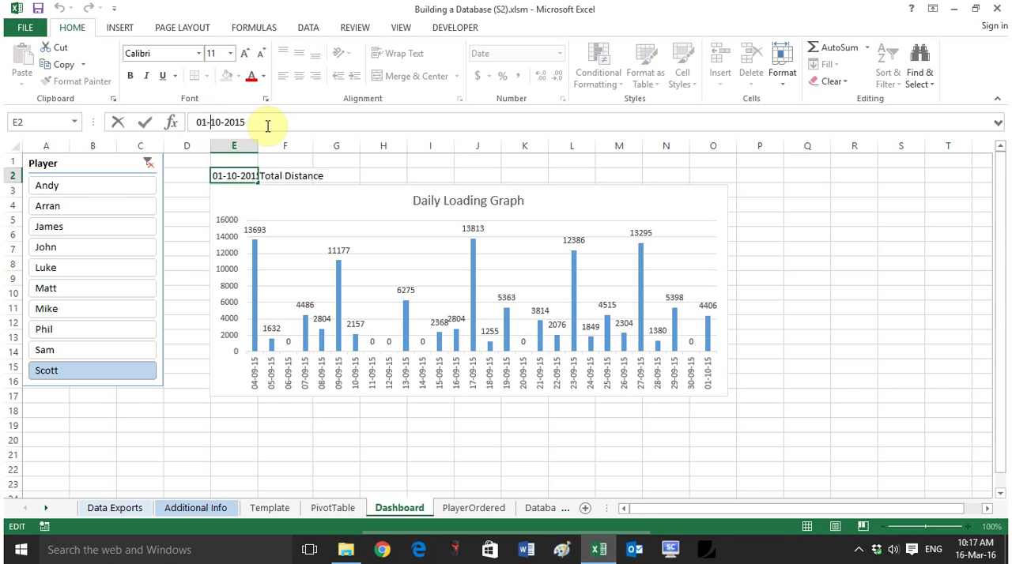
pyautogui.write('2')
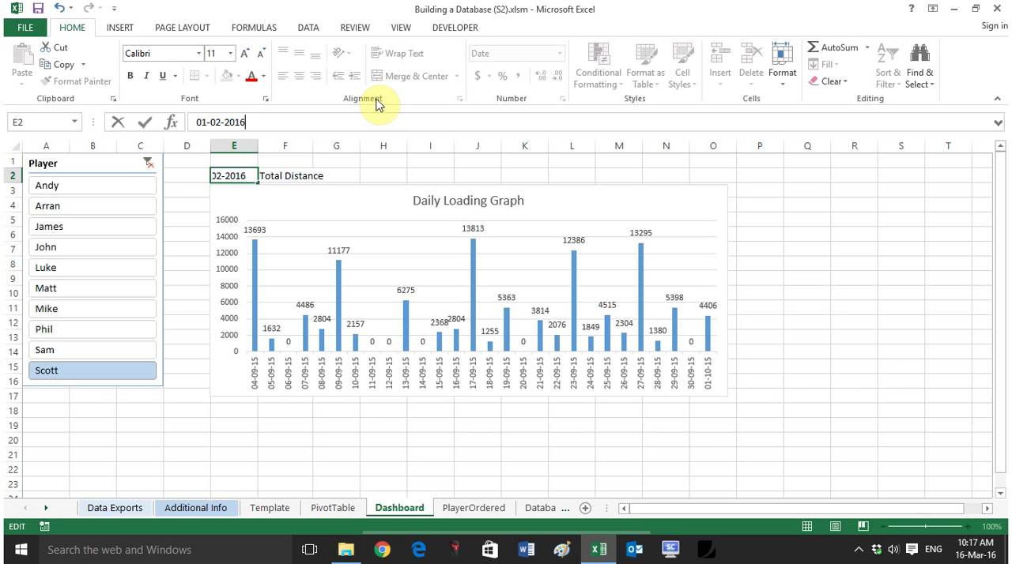
pyautogui.press('Return')
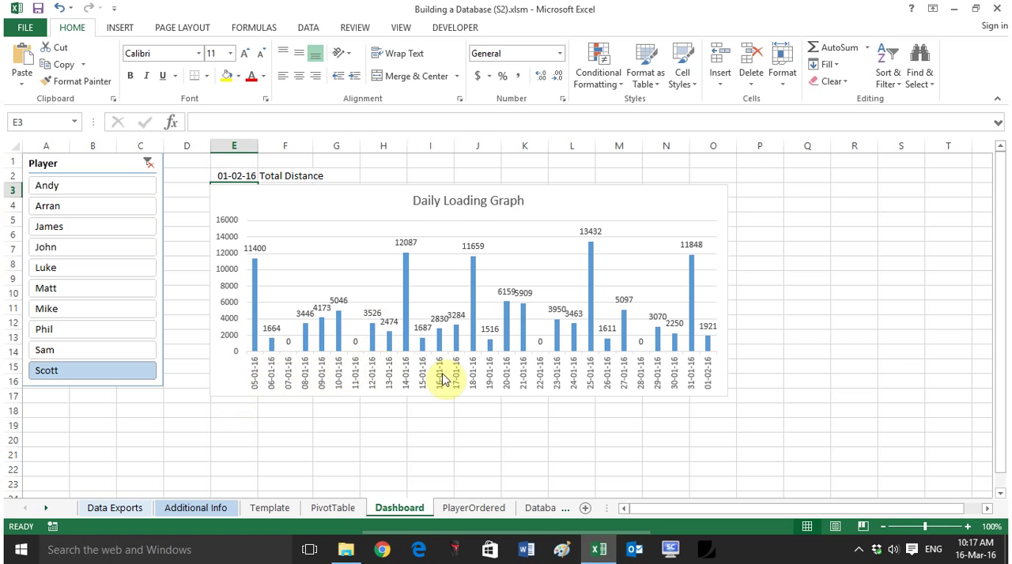
pyautogui.click(282, 175)
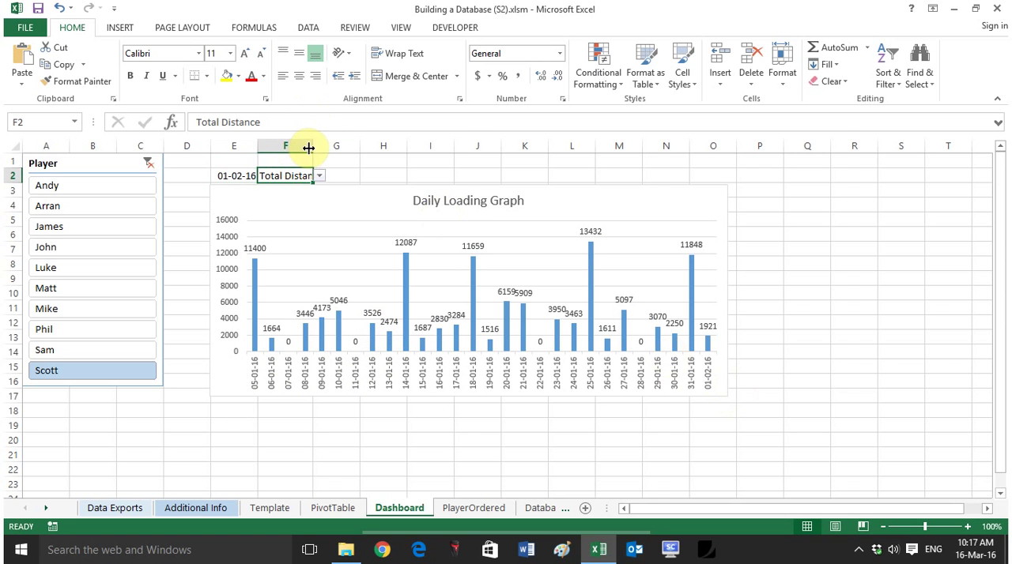
pyautogui.doubleClick(314, 146)
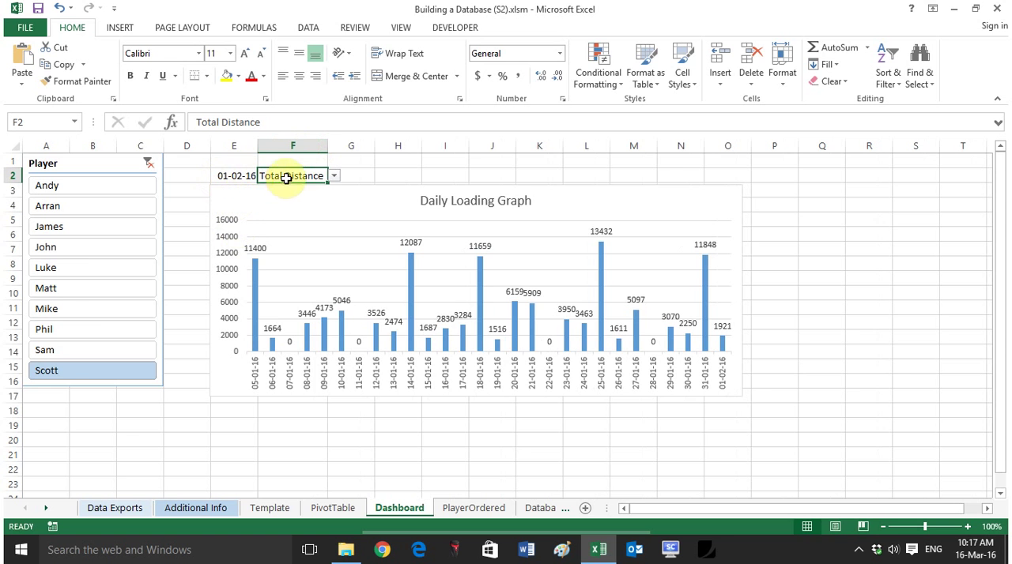
# Step: Check the Daily Loading Graph for the new date by switching the Player slicer through several players, ending on the eighth in the list
pyautogui.click(66, 225)
pyautogui.click(88, 296)
pyautogui.click(68, 209)
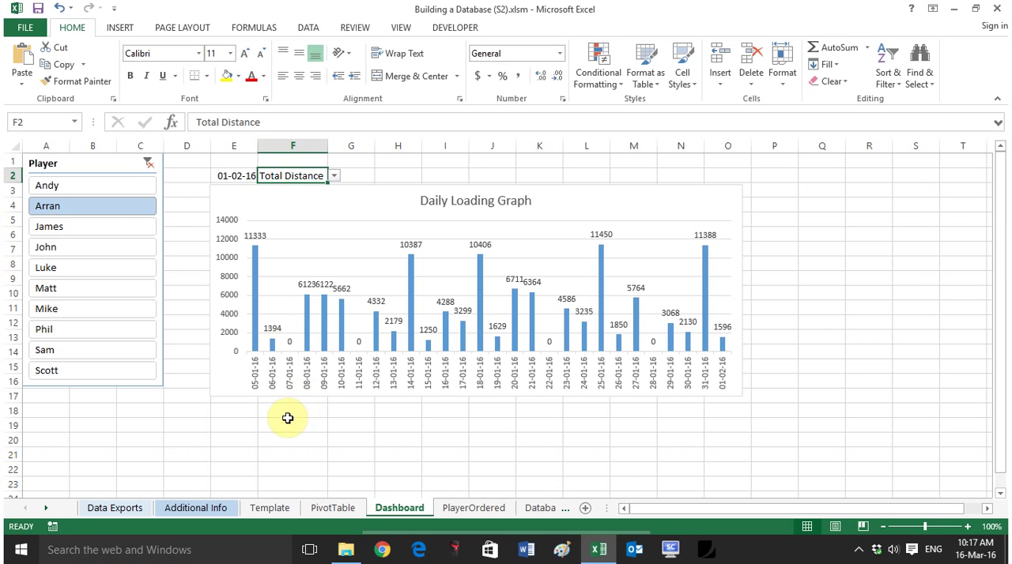
pyautogui.click(426, 396)
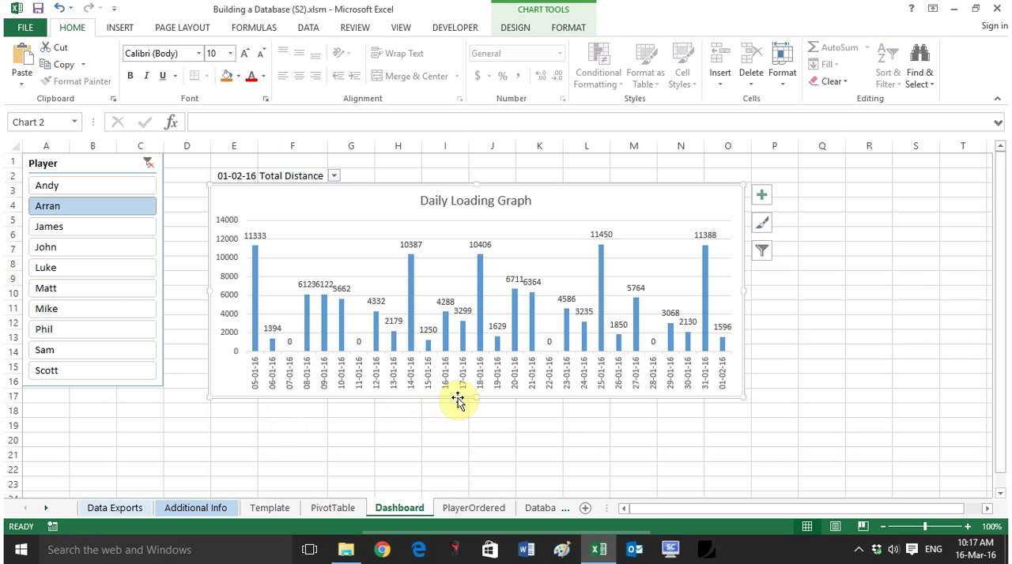
pyautogui.click(430, 441)
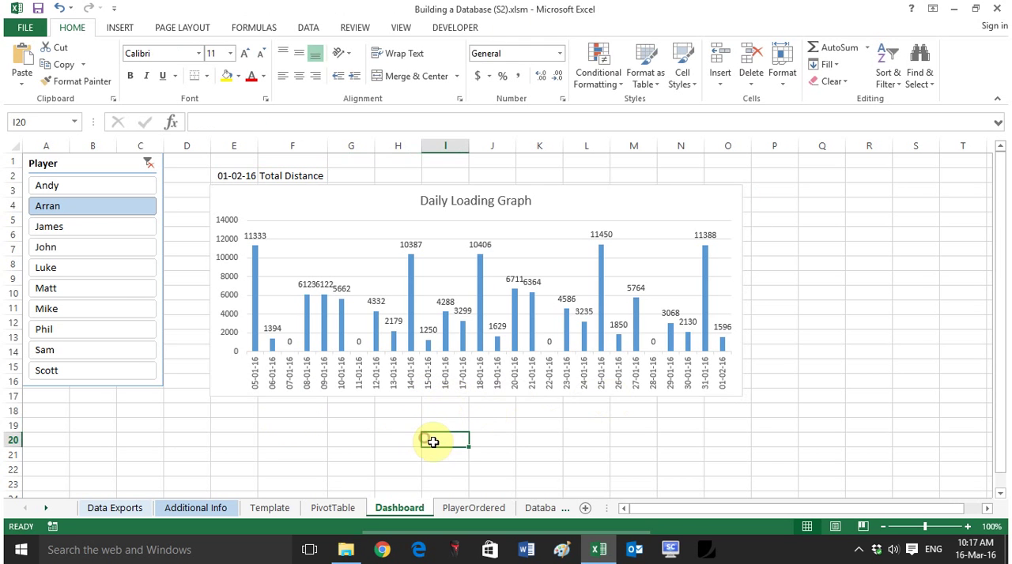
pyautogui.click(104, 266)
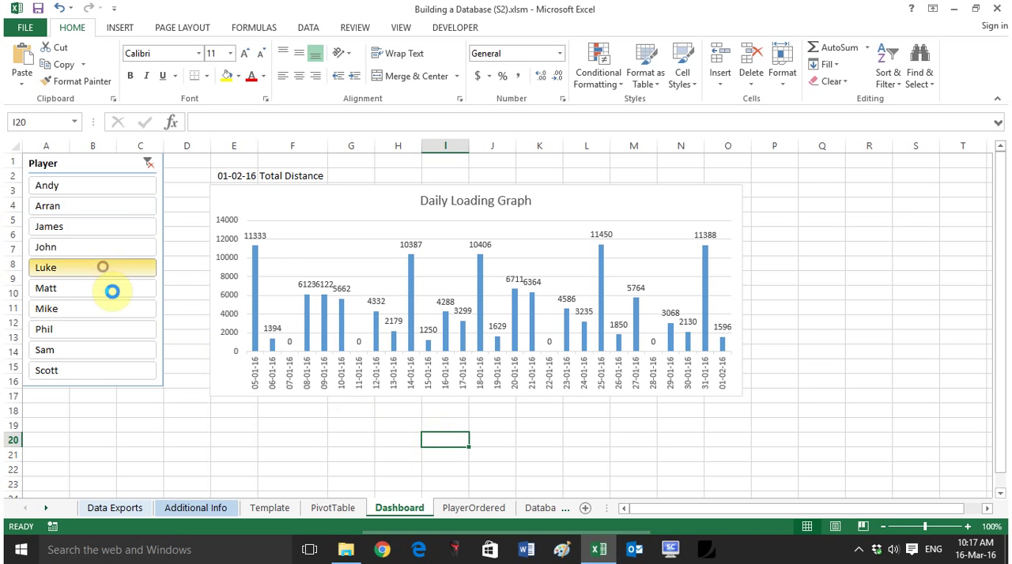
pyautogui.click(116, 324)
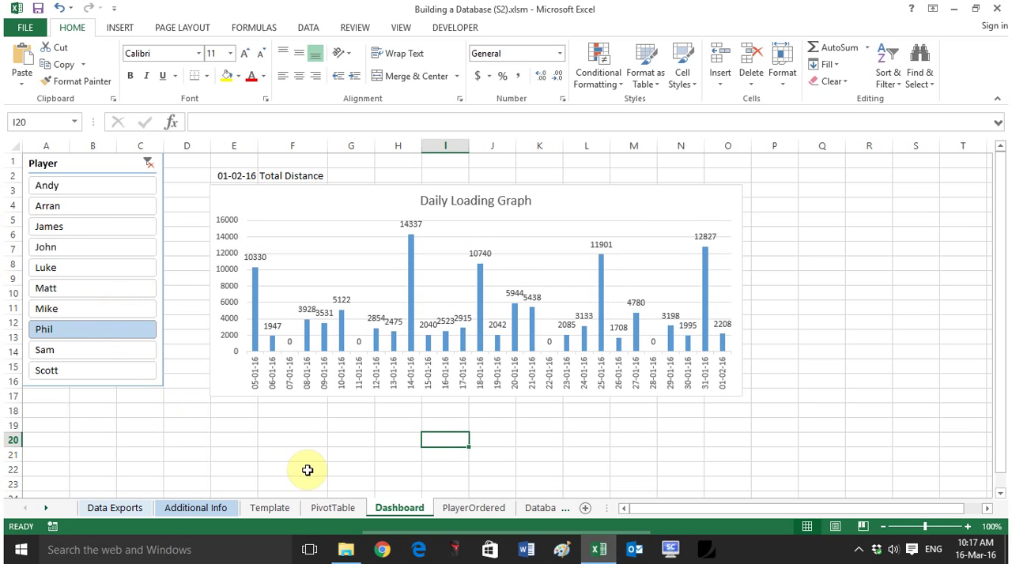